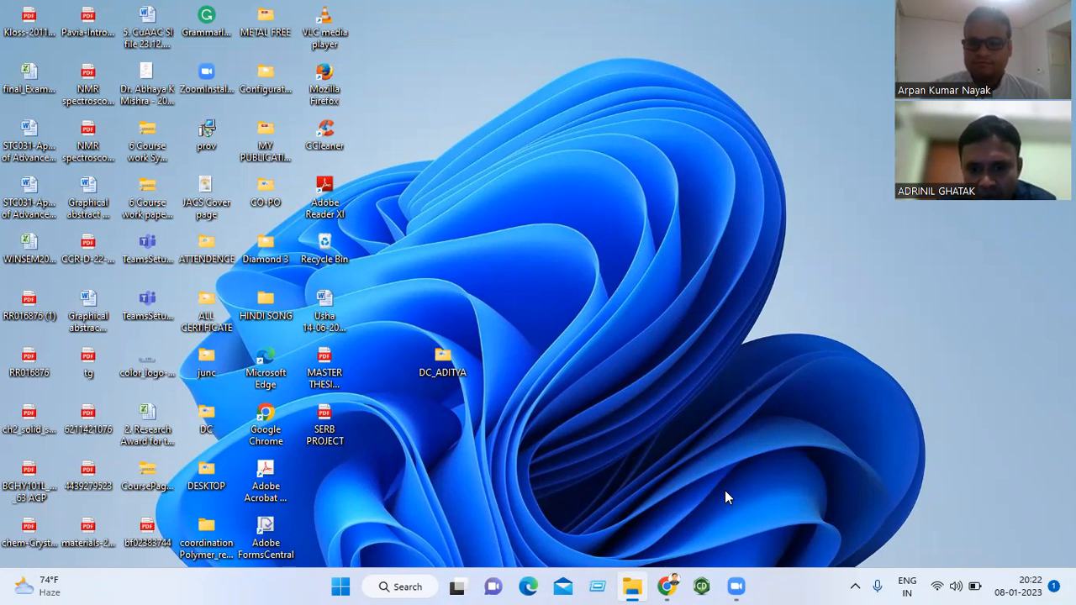
Step: Switch to ChemDraw and dock the floating Tools palette along the edge of the workspace
{"action": "left_click", "coordinate": [700, 586]}
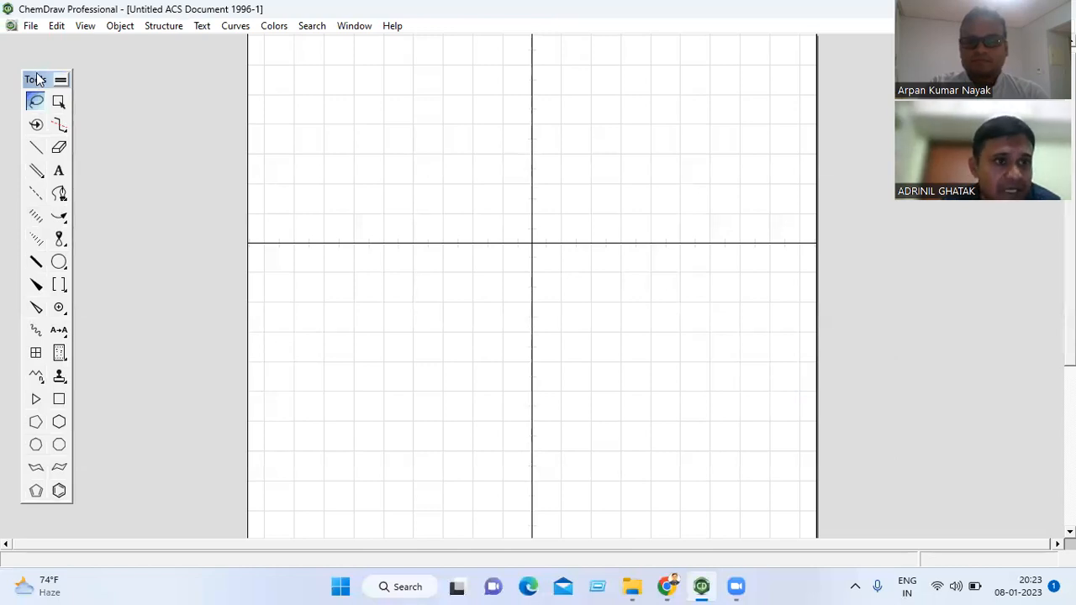
{"action": "left_click_drag", "start_coordinate": [35, 79], "coordinate": [27, 58]}
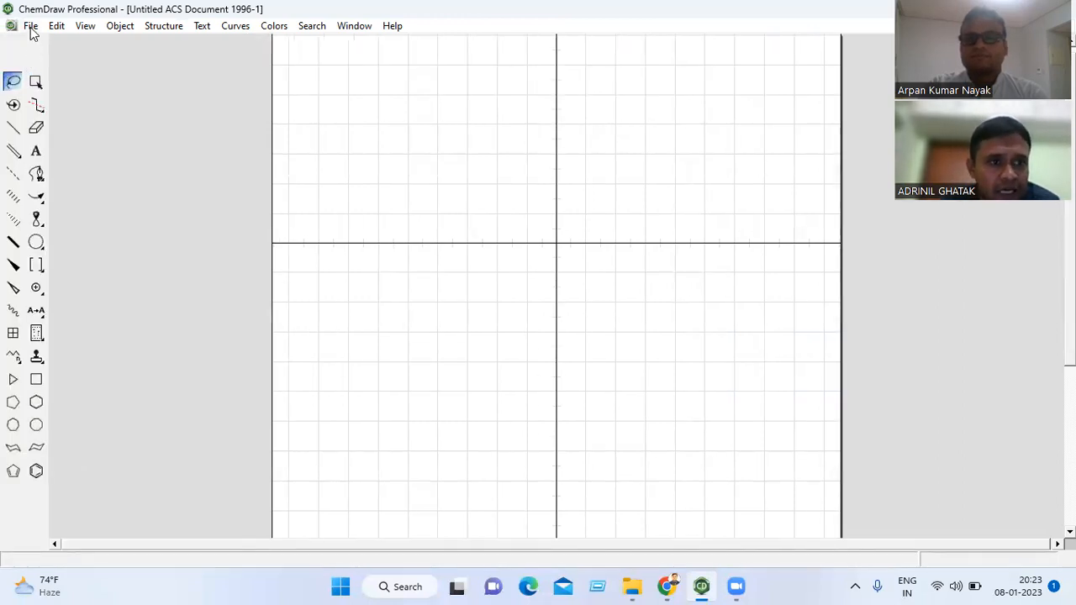
Step: Create a new document from the ACS Document 1996 style sheet
{"action": "left_click", "coordinate": [31, 26]}
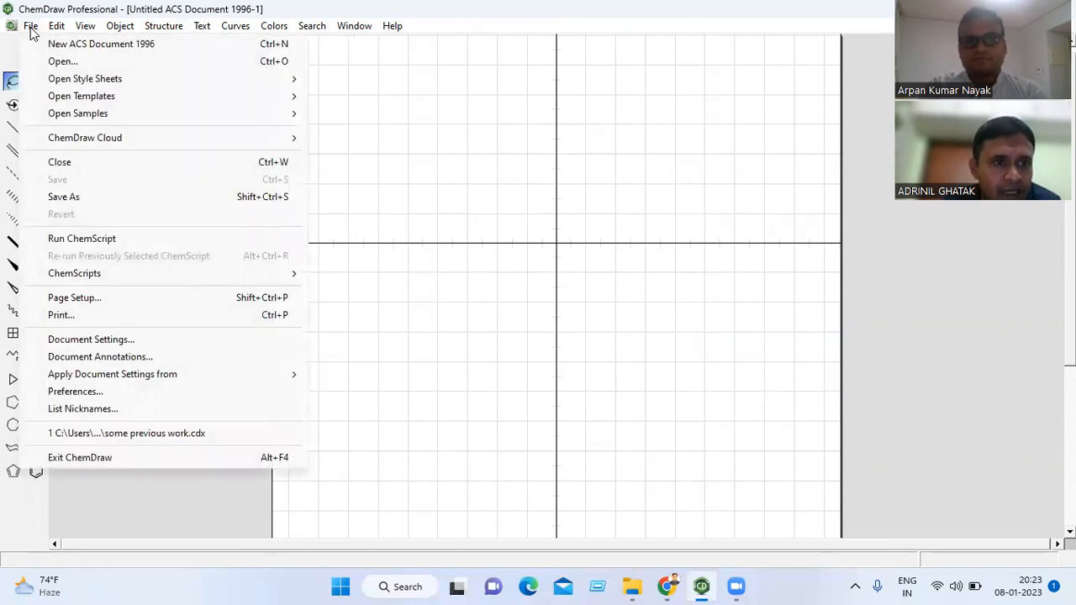
{"action": "mouse_move", "coordinate": [56, 80]}
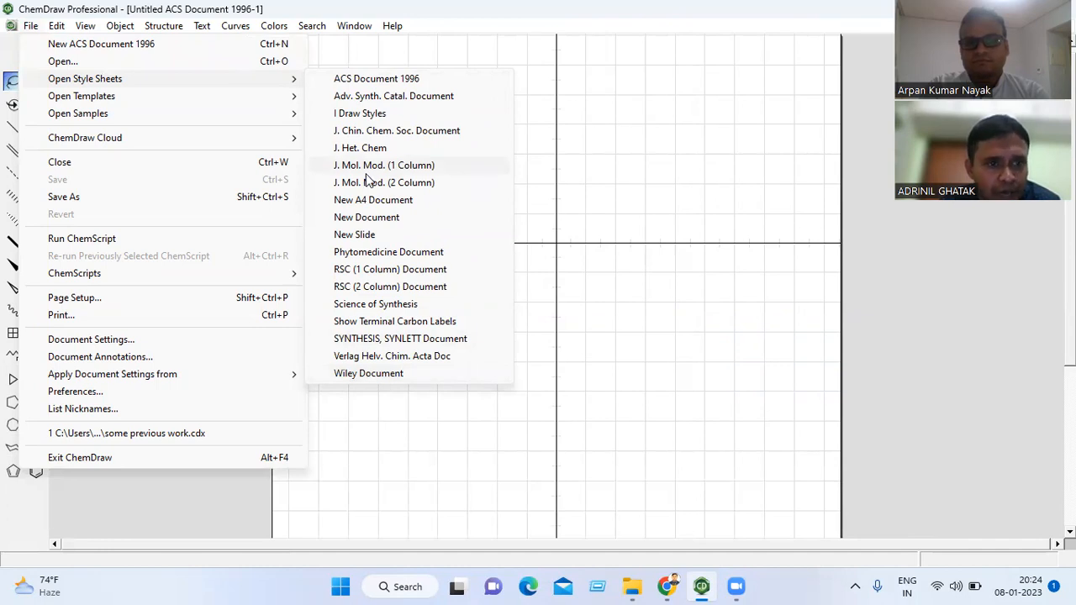
{"action": "left_click", "coordinate": [378, 85]}
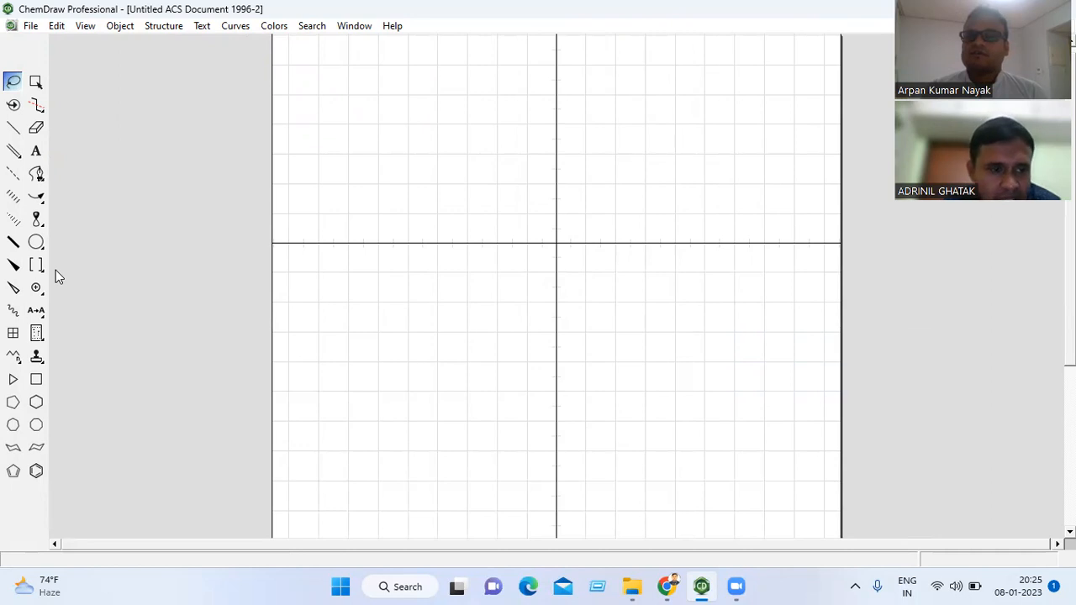
Step: Draw a benzene ring just above the horizontal crosshair line, left of the page centre, and copy it
{"action": "left_click", "coordinate": [36, 471]}
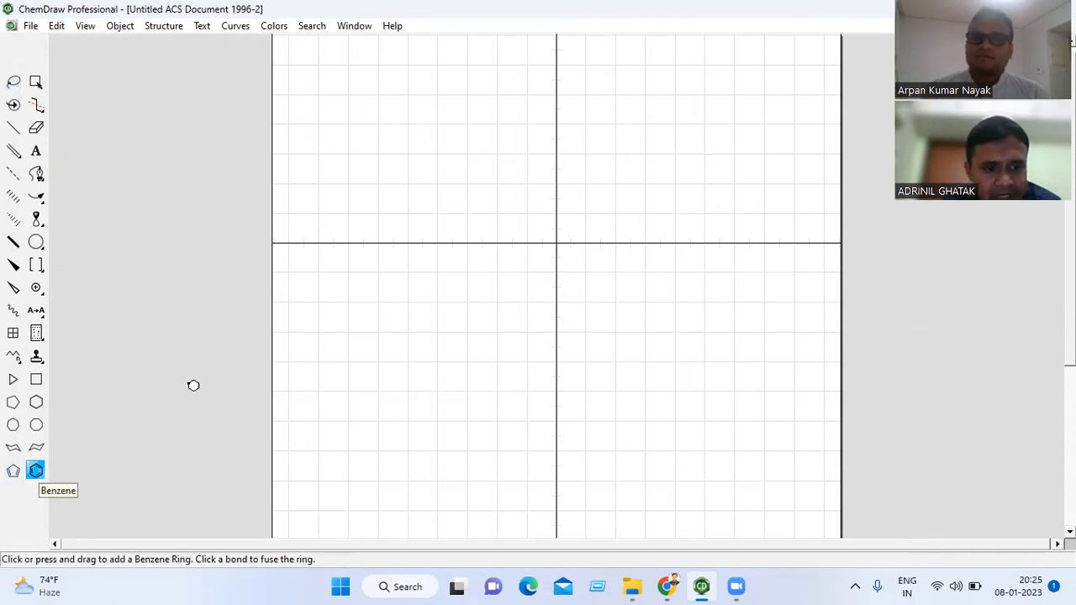
{"action": "left_click", "coordinate": [445, 229]}
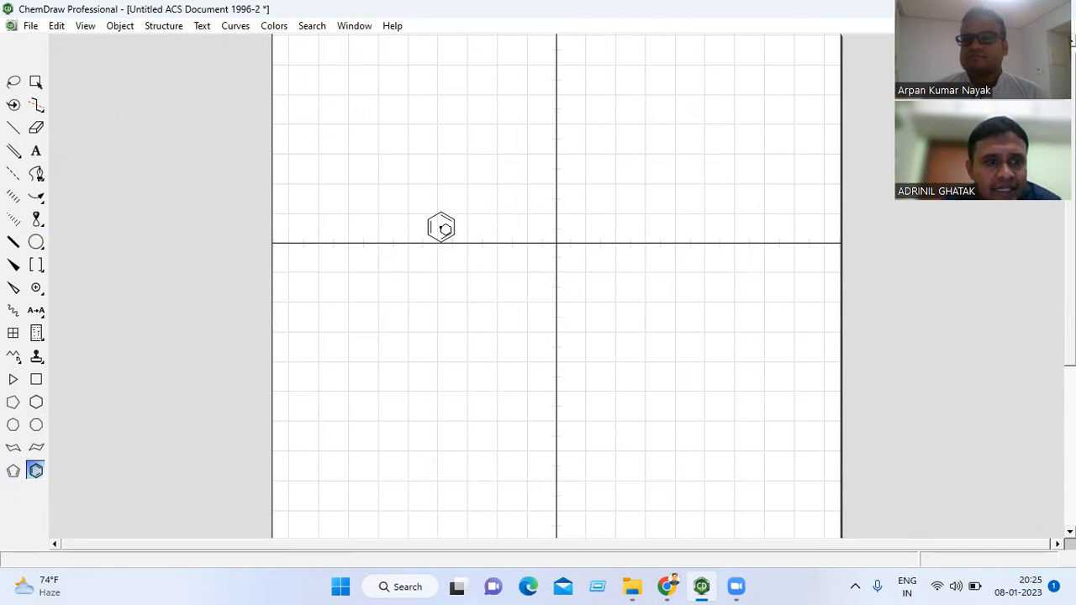
{"action": "left_click", "coordinate": [15, 84]}
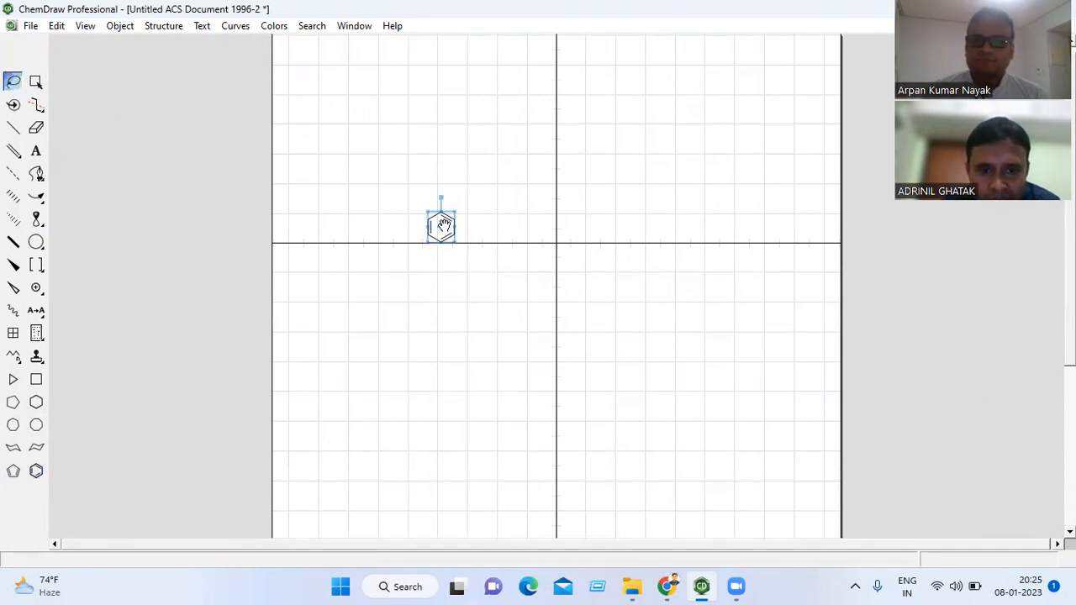
{"action": "right_click", "coordinate": [443, 225]}
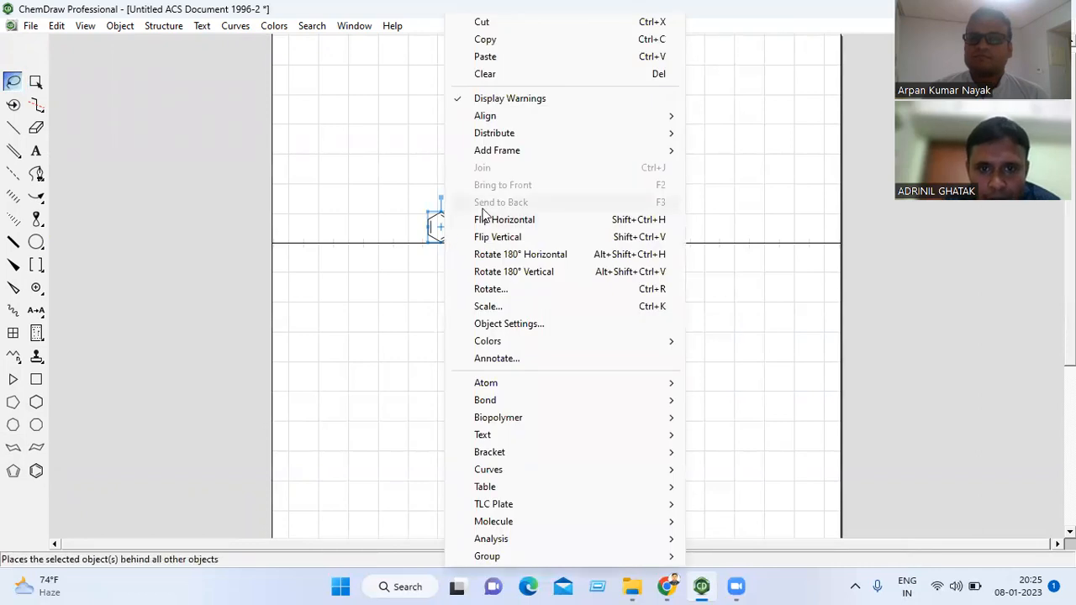
{"action": "left_click", "coordinate": [486, 40]}
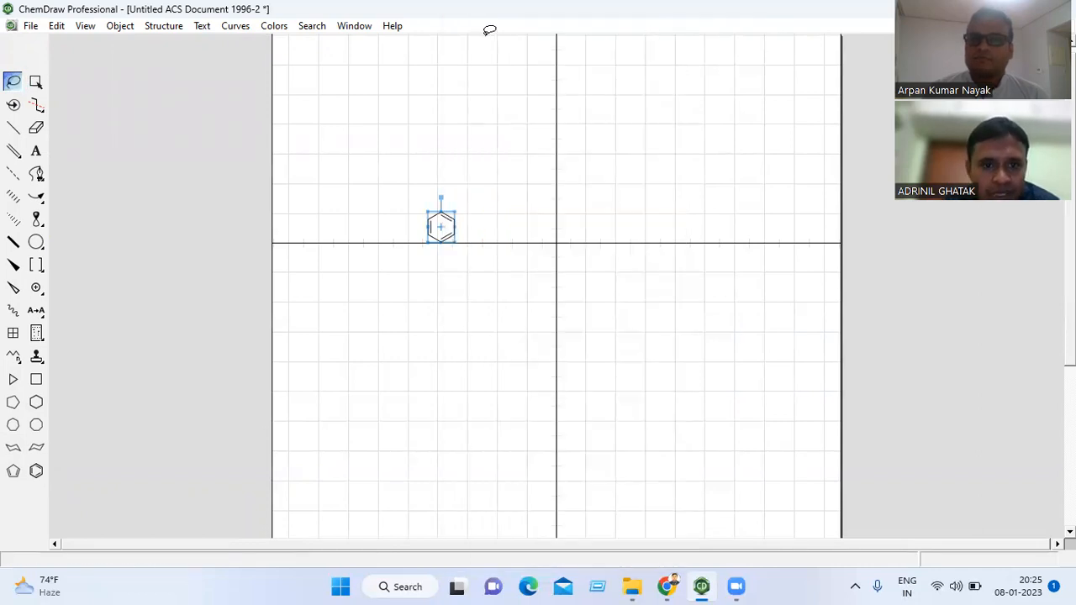
Step: Create an RSC (1 Column) Document from the style sheets and paste the benzene ring using the source document's settings
{"action": "left_click", "coordinate": [31, 27]}
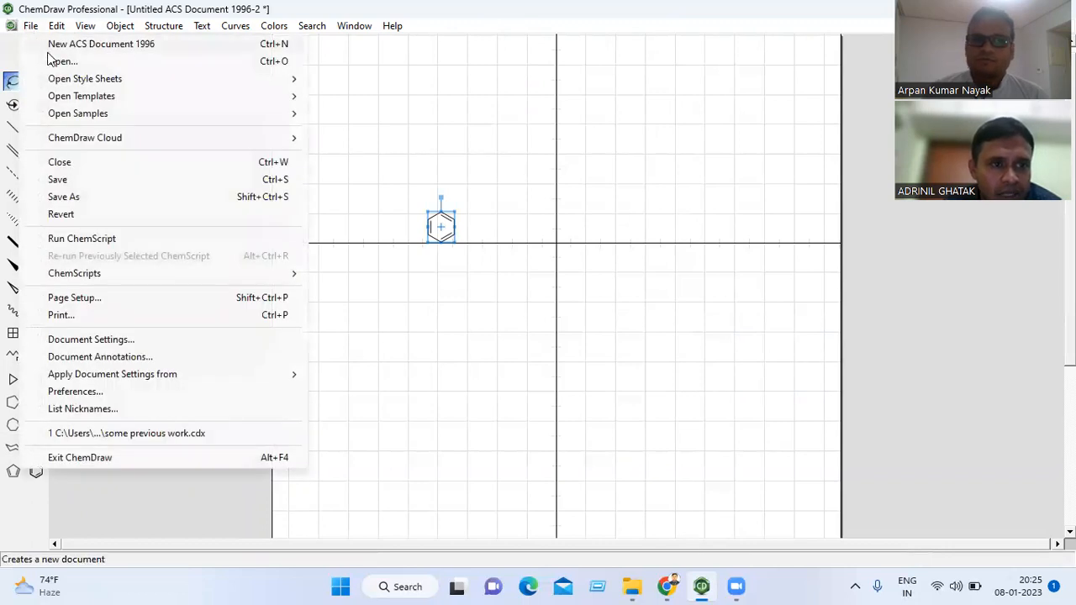
{"action": "mouse_move", "coordinate": [59, 82]}
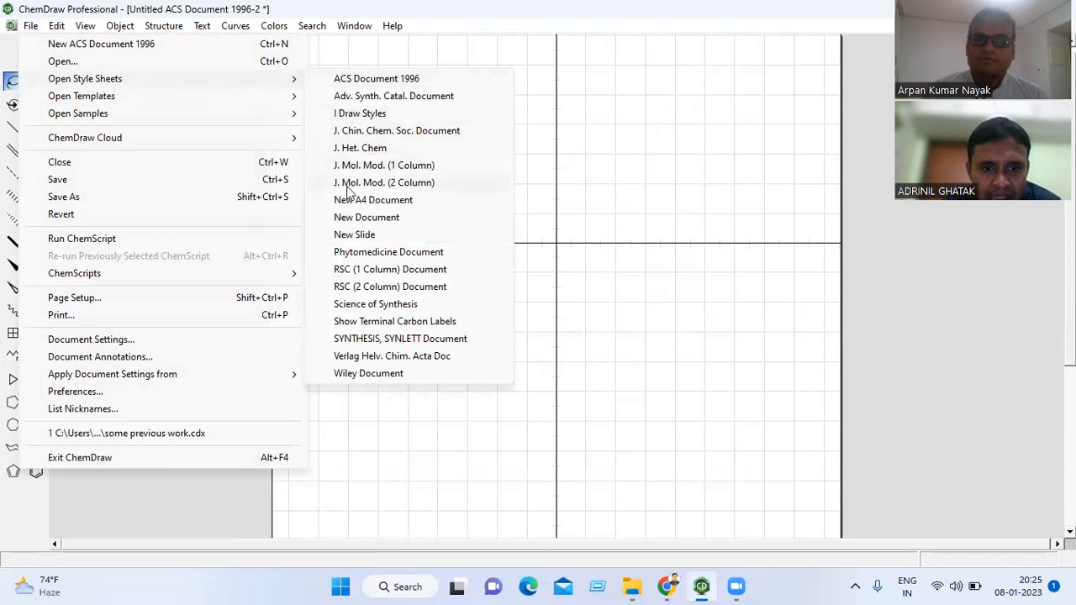
{"action": "left_click", "coordinate": [359, 271]}
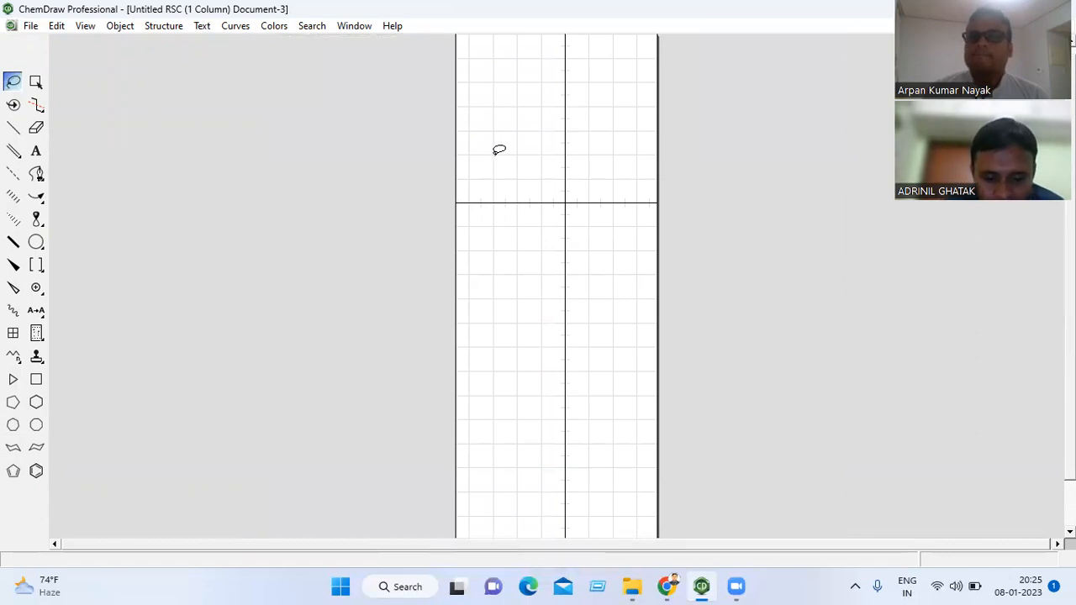
{"action": "key", "text": "ctrl+v"}
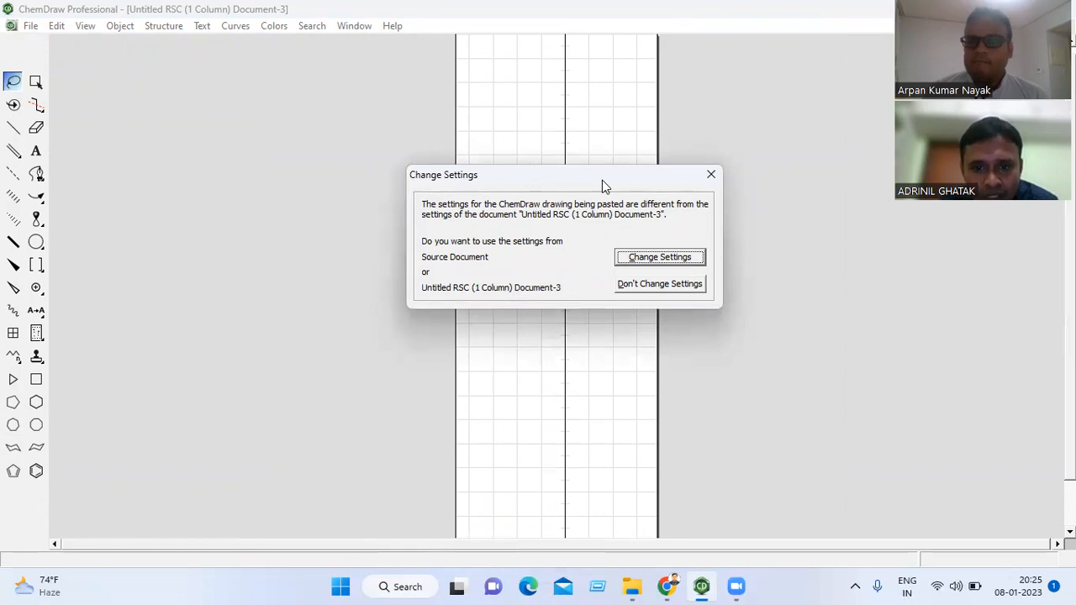
{"action": "left_click", "coordinate": [650, 260]}
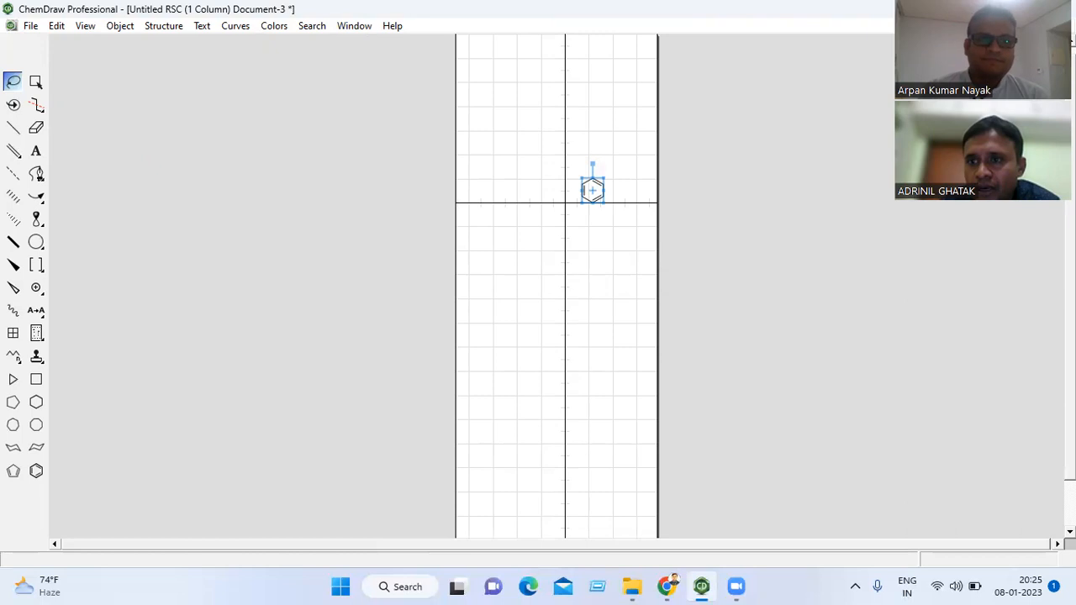
Step: Close the RSC (1 Column) document without saving it
{"action": "key", "text": "ctrl+w"}
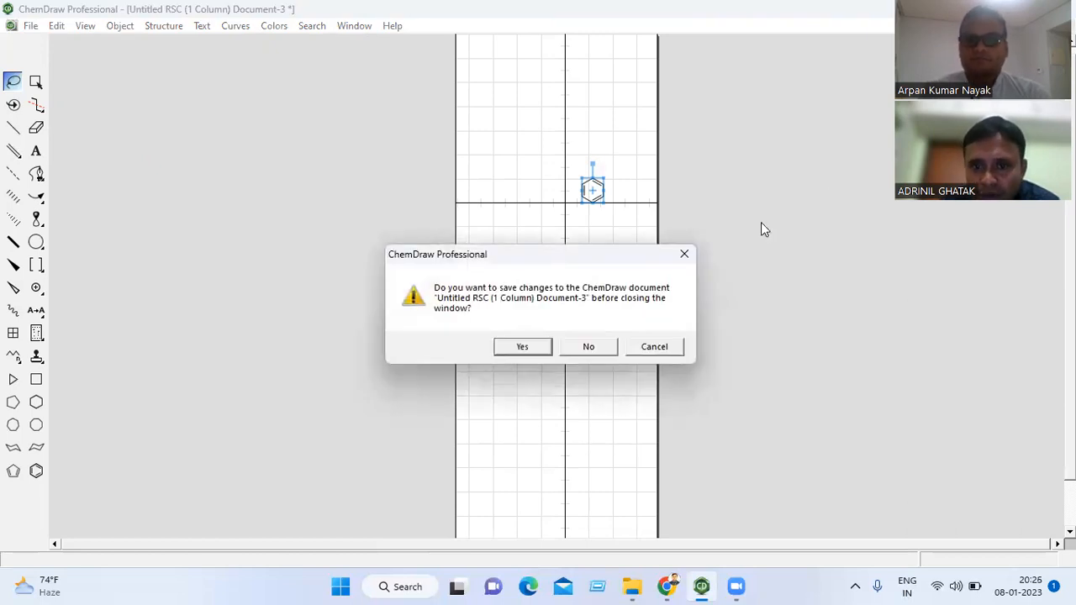
{"action": "key", "text": "Escape"}
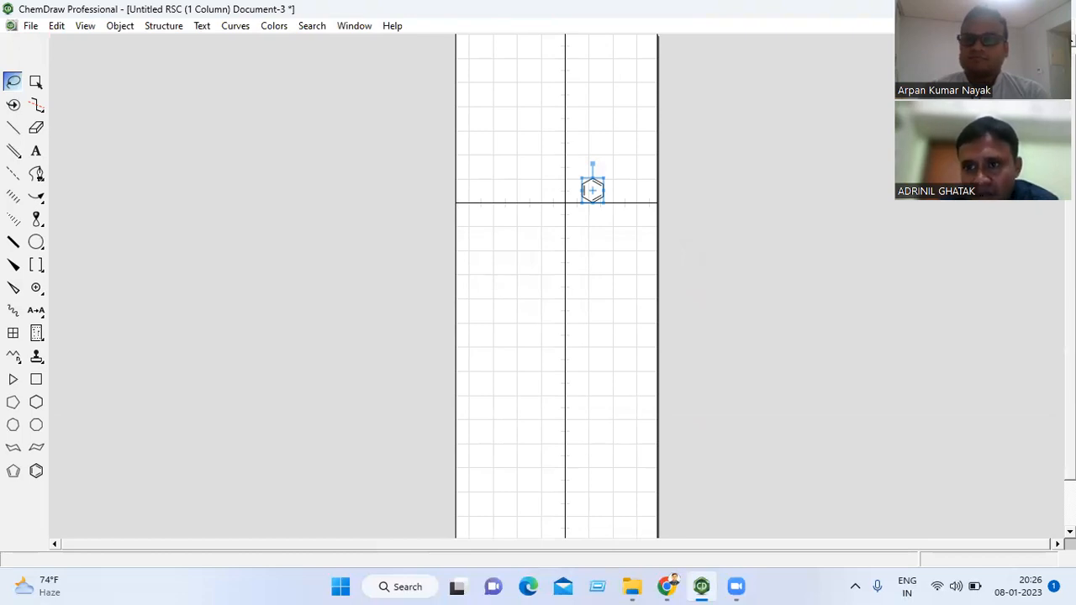
{"action": "left_click", "coordinate": [1068, 26]}
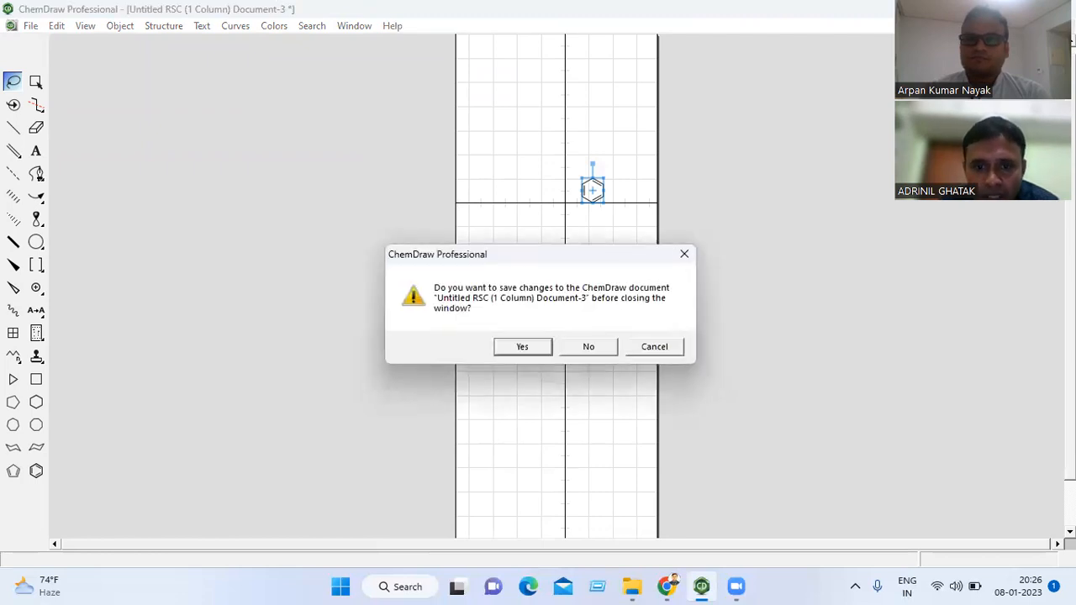
{"action": "left_click", "coordinate": [588, 348]}
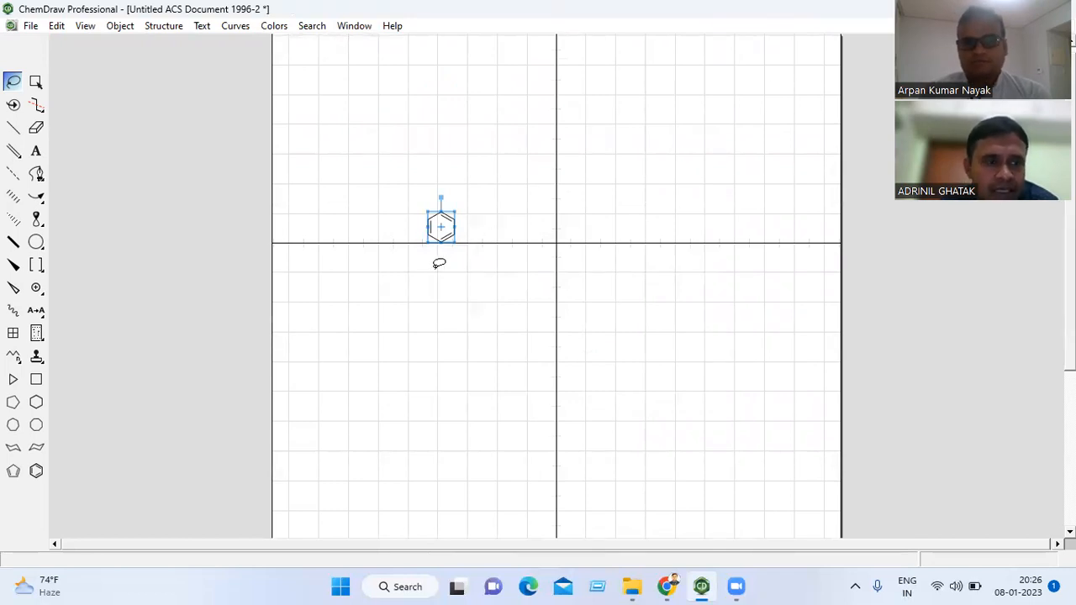
Step: Deselect the benzene ring, view the document's layout settings and close them without changes
{"action": "left_click", "coordinate": [31, 26]}
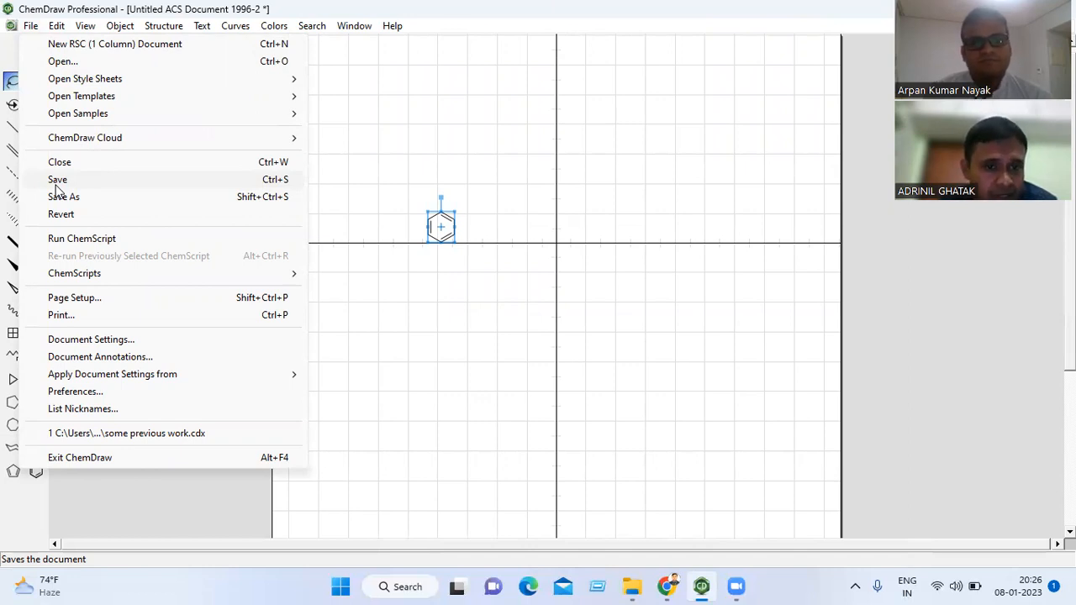
{"action": "left_click", "coordinate": [576, 178]}
{"action": "left_click", "coordinate": [579, 172]}
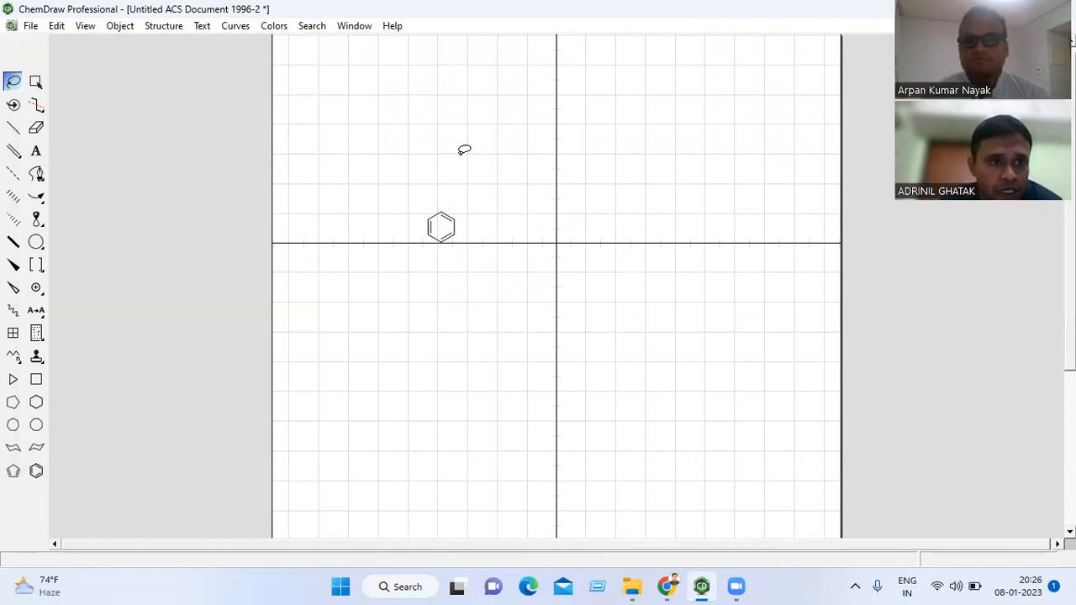
{"action": "left_click", "coordinate": [31, 26]}
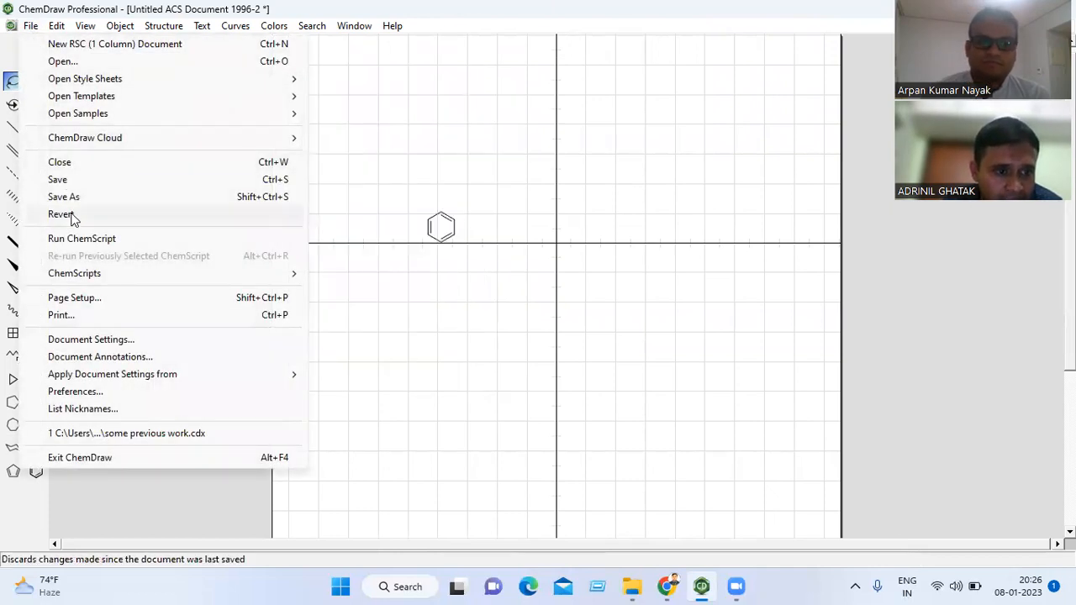
{"action": "left_click", "coordinate": [72, 342]}
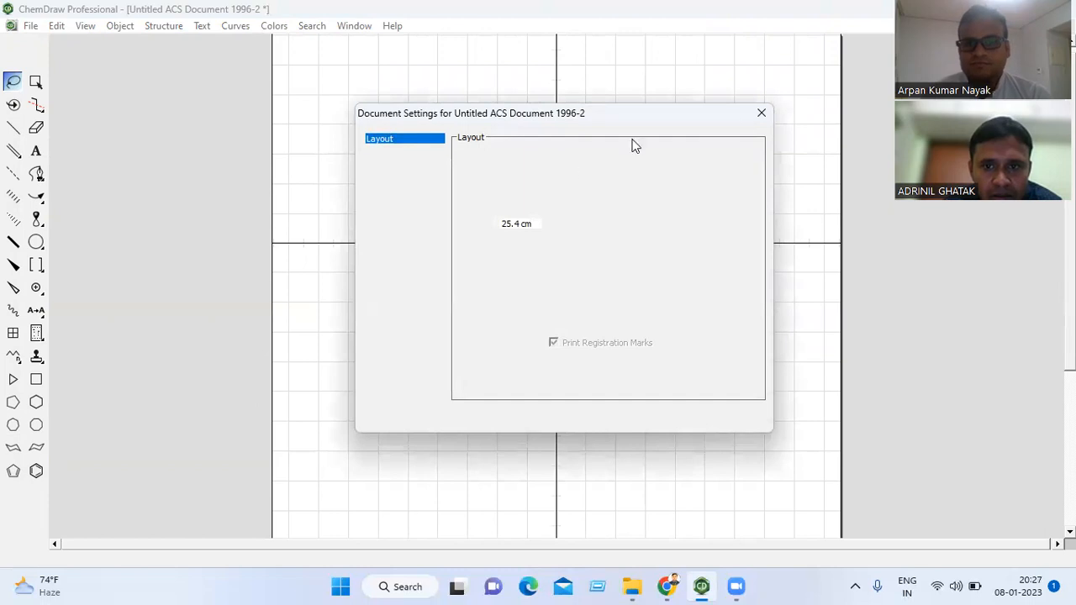
{"action": "left_click", "coordinate": [763, 115]}
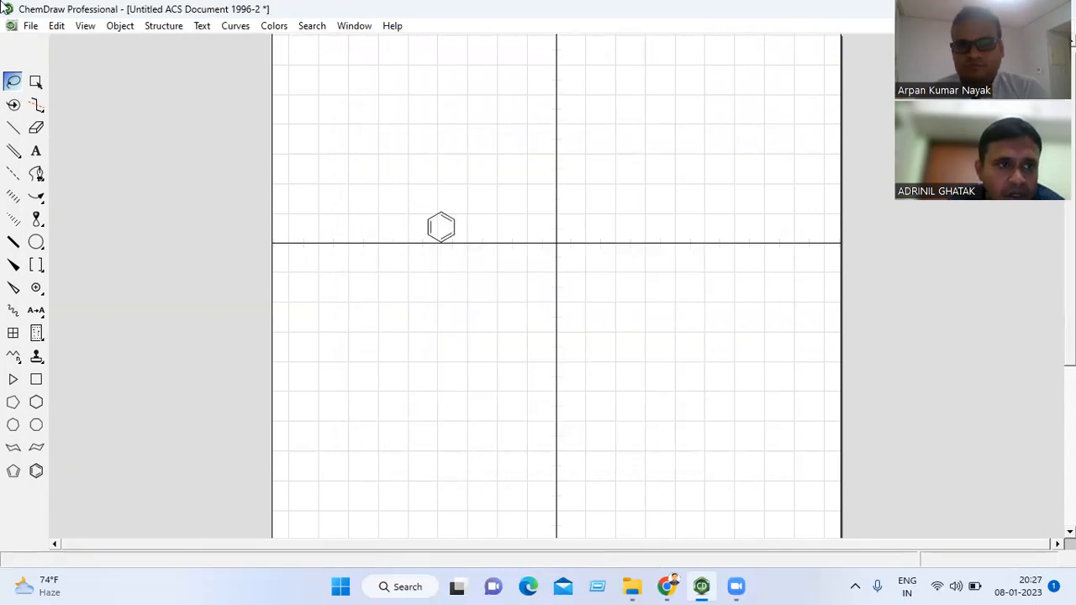
Step: Look through the available template categories and the other file commands
{"action": "left_click", "coordinate": [29, 26]}
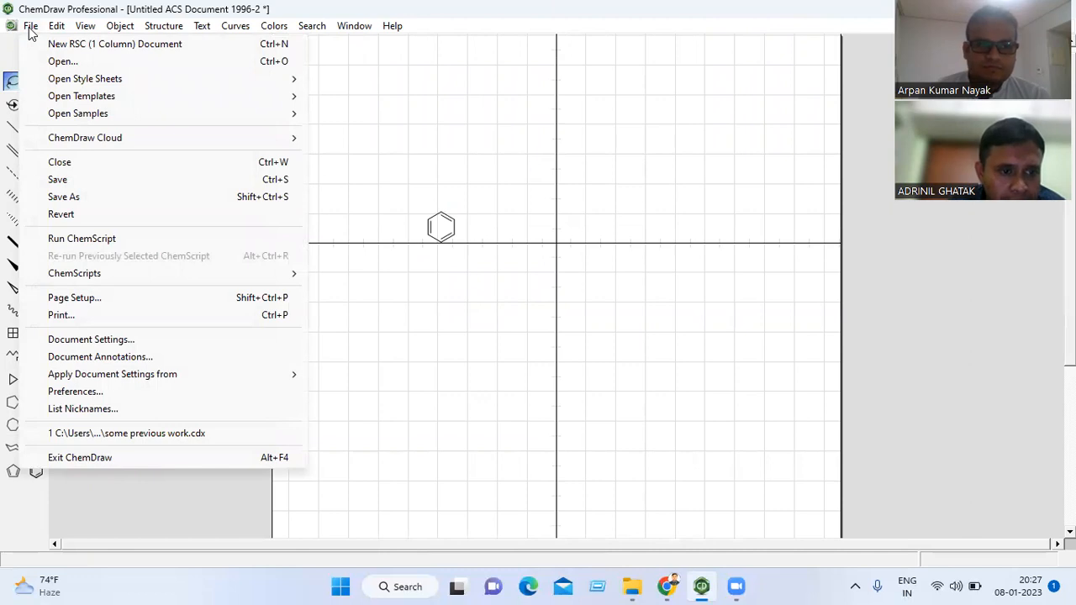
{"action": "mouse_move", "coordinate": [52, 30]}
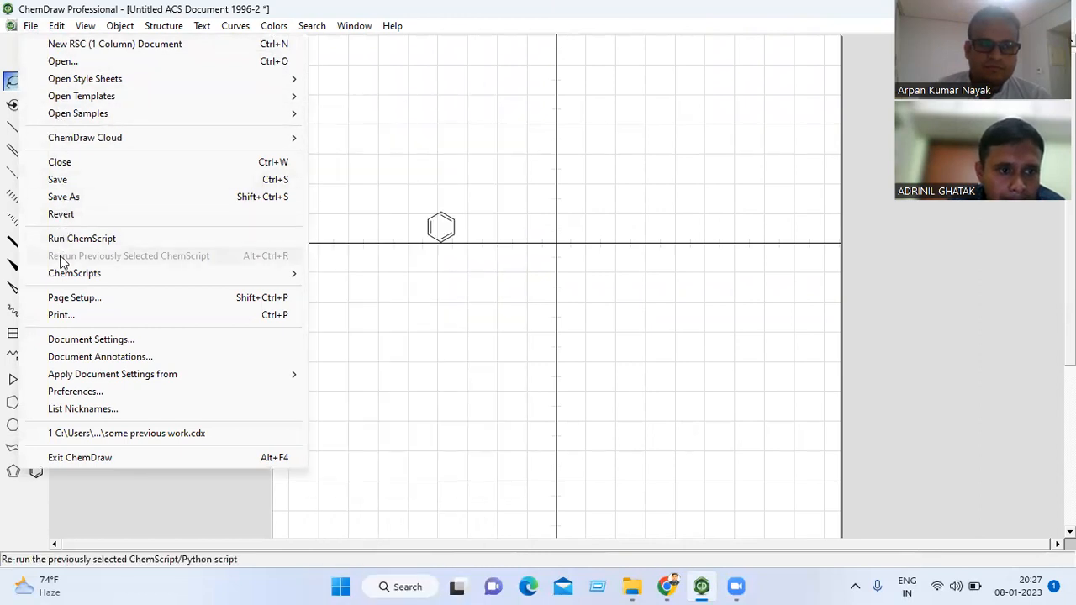
{"action": "mouse_move", "coordinate": [63, 278]}
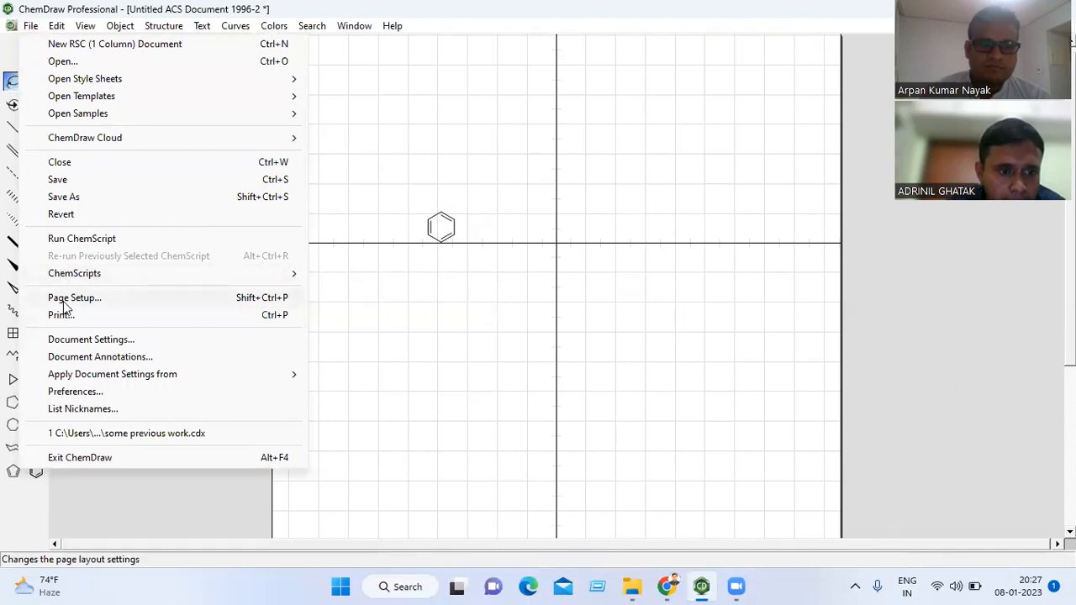
{"action": "mouse_move", "coordinate": [91, 87]}
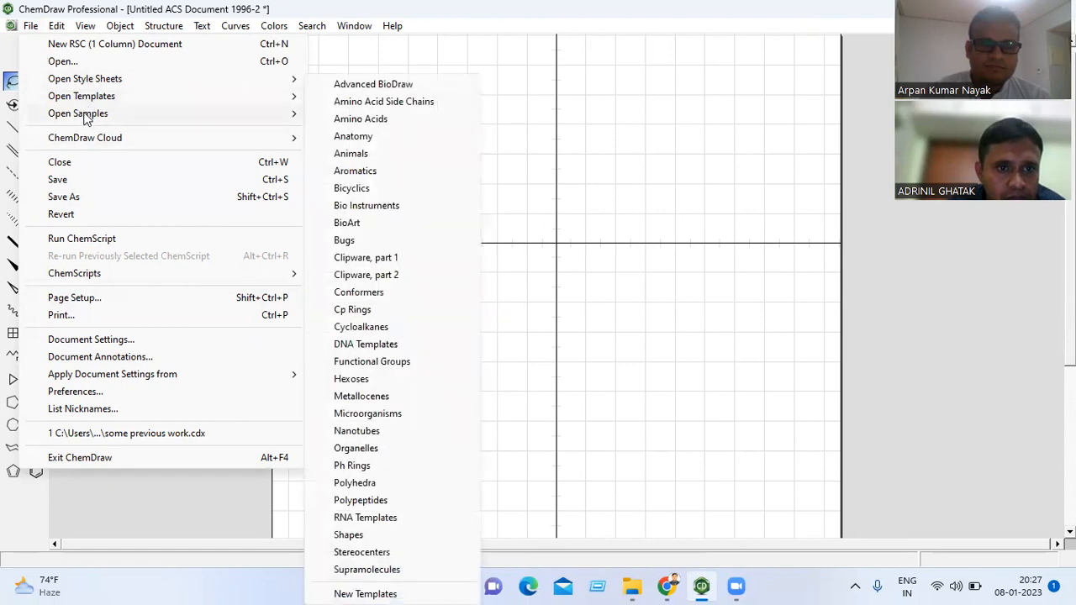
{"action": "mouse_move", "coordinate": [86, 118]}
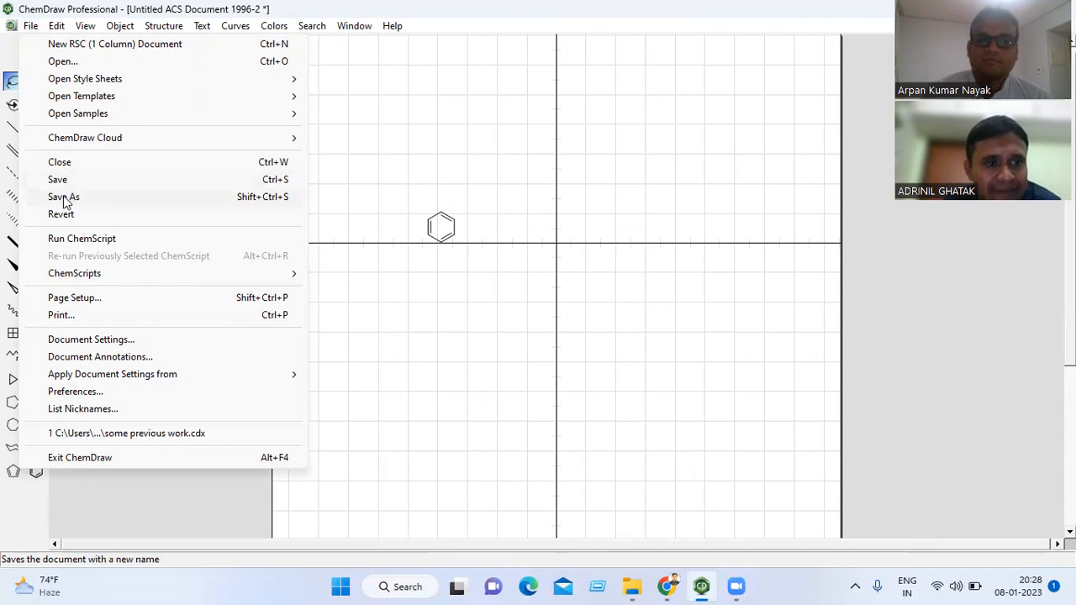
Step: Check which file formats the drawing can be saved in, such as ChemDraw and JPEG, and cancel saving
{"action": "left_click", "coordinate": [63, 196]}
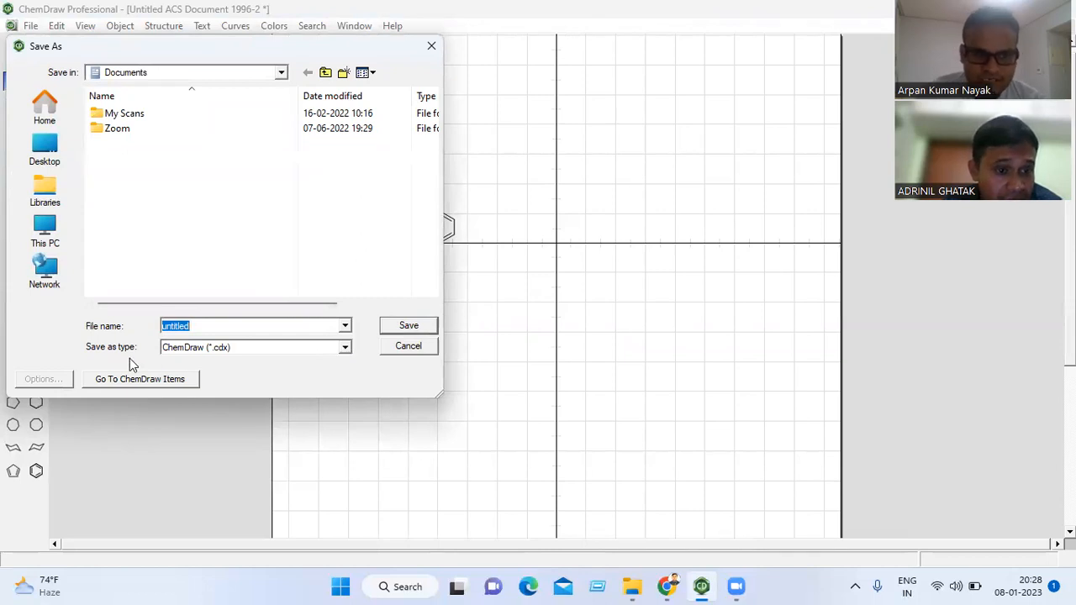
{"action": "left_click", "coordinate": [348, 351]}
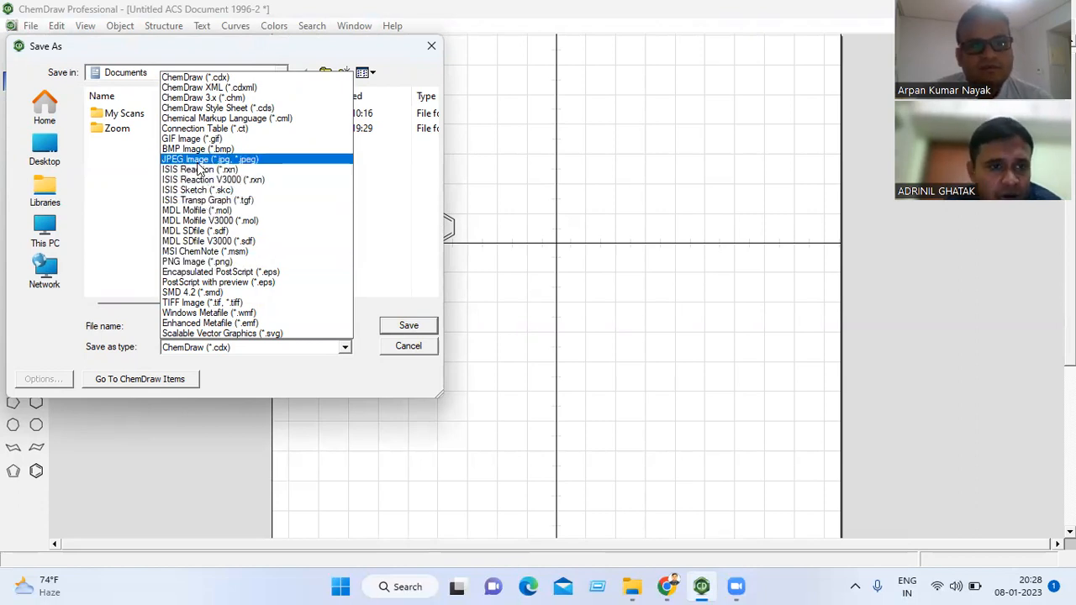
{"action": "left_click", "coordinate": [436, 50]}
{"action": "left_click", "coordinate": [436, 49]}
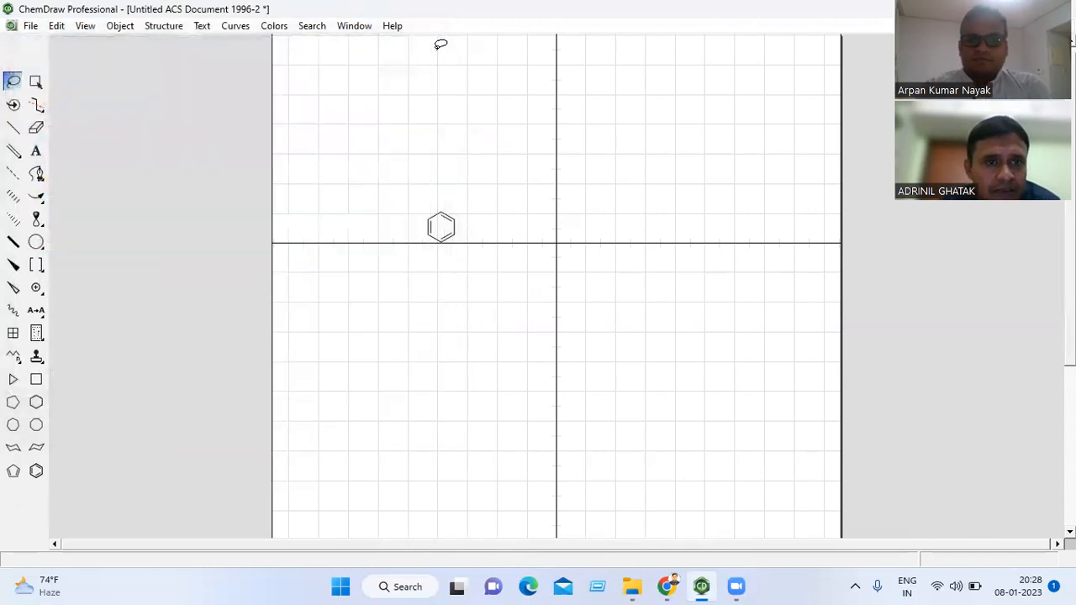
Step: Select the benzene ring, hide the crosshair and move the ring close to the middle of the page by eye
{"action": "left_click", "coordinate": [56, 26]}
{"action": "mouse_move", "coordinate": [87, 29]}
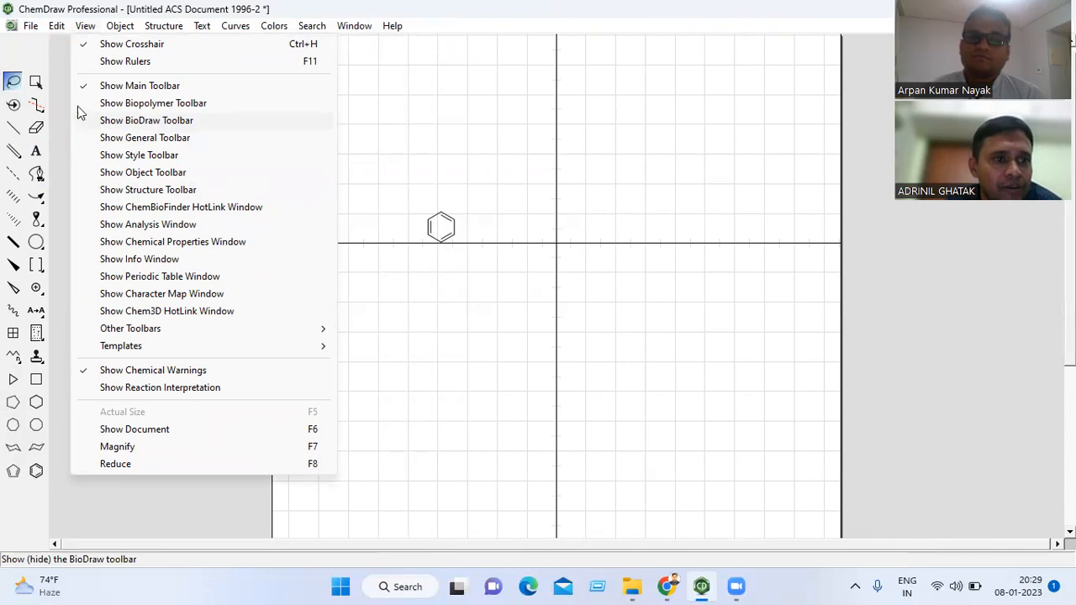
{"action": "left_click", "coordinate": [11, 81]}
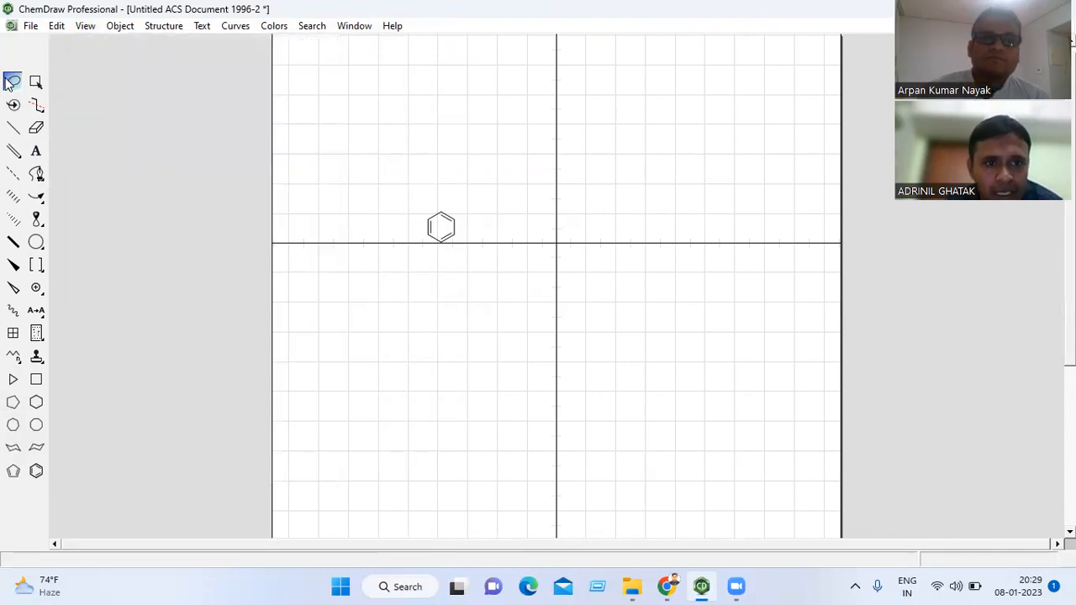
{"action": "left_click", "coordinate": [88, 30]}
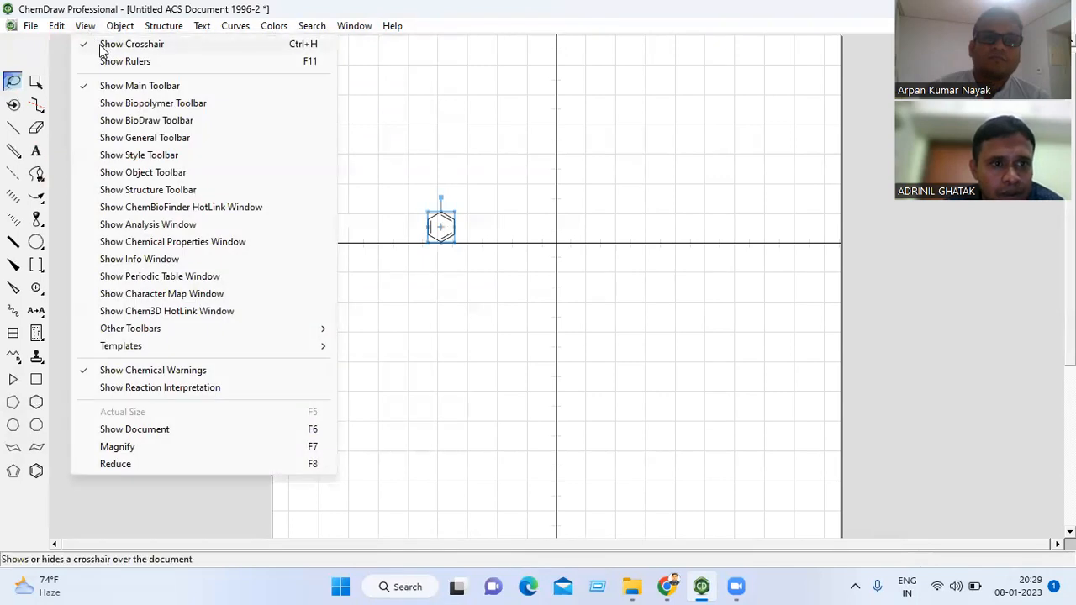
{"action": "left_click", "coordinate": [99, 48]}
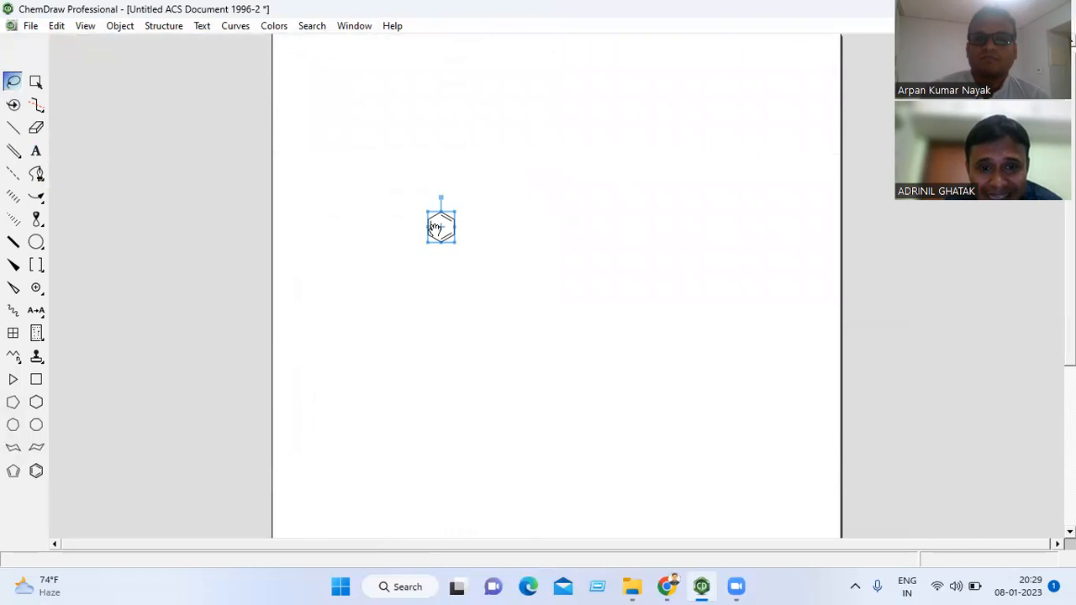
{"action": "left_click_drag", "start_coordinate": [435, 227], "coordinate": [557, 296]}
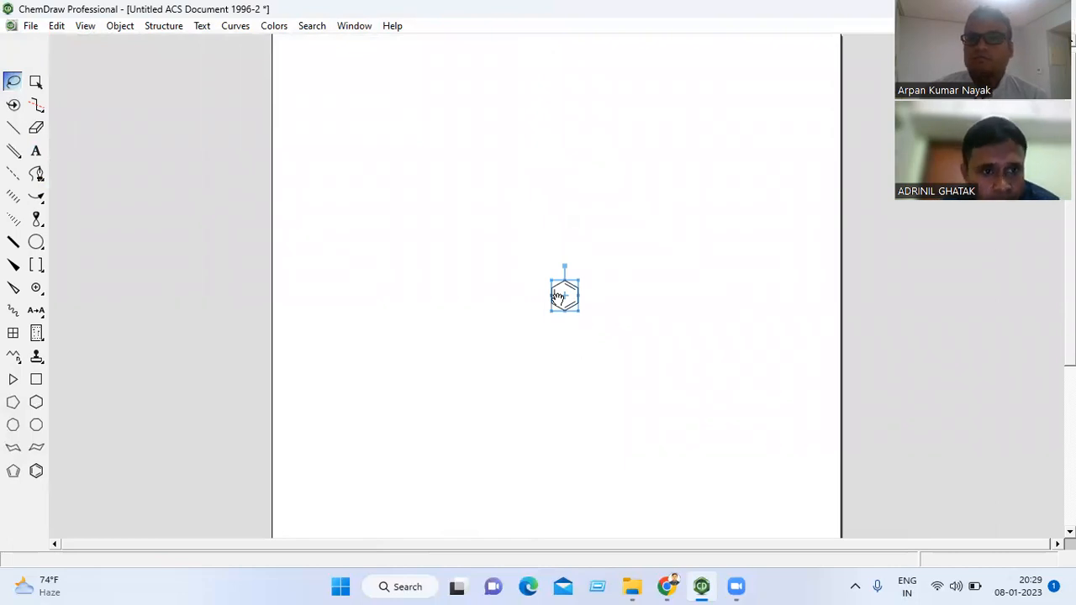
Step: Show the crosshair again and centre the benzene ring exactly on its intersection
{"action": "left_click", "coordinate": [85, 27]}
{"action": "left_click", "coordinate": [102, 44]}
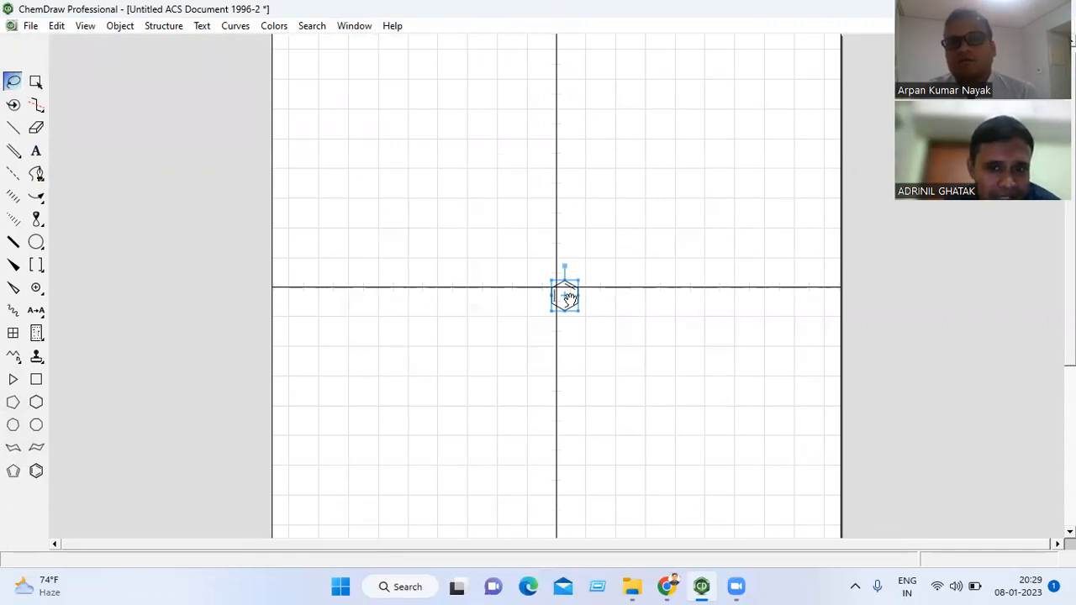
{"action": "left_click_drag", "start_coordinate": [570, 298], "coordinate": [561, 291]}
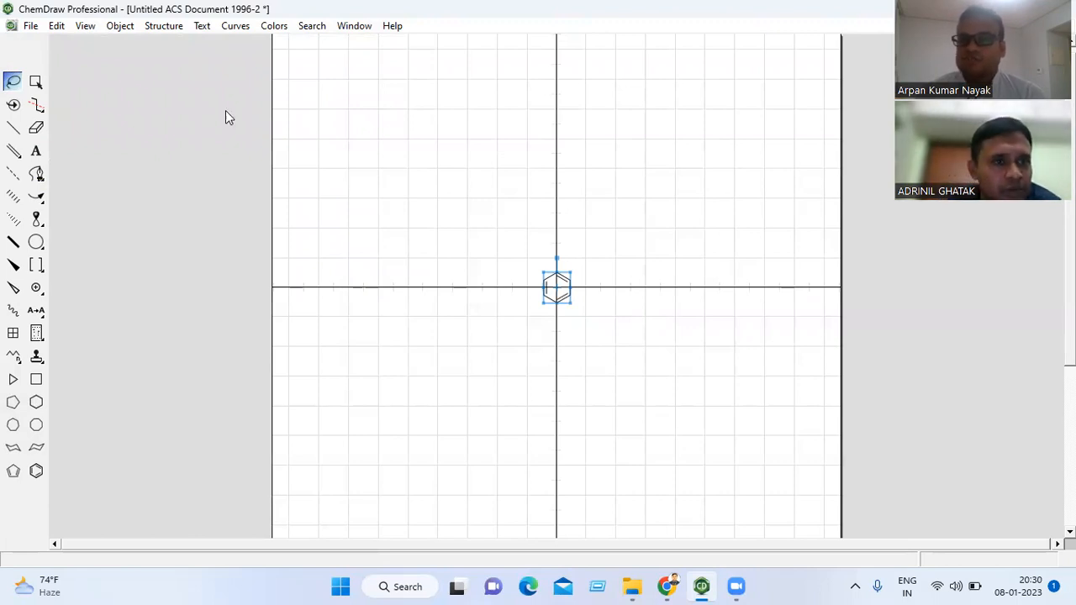
Step: Display the rulers along the edges of the drawing area
{"action": "left_click", "coordinate": [85, 26]}
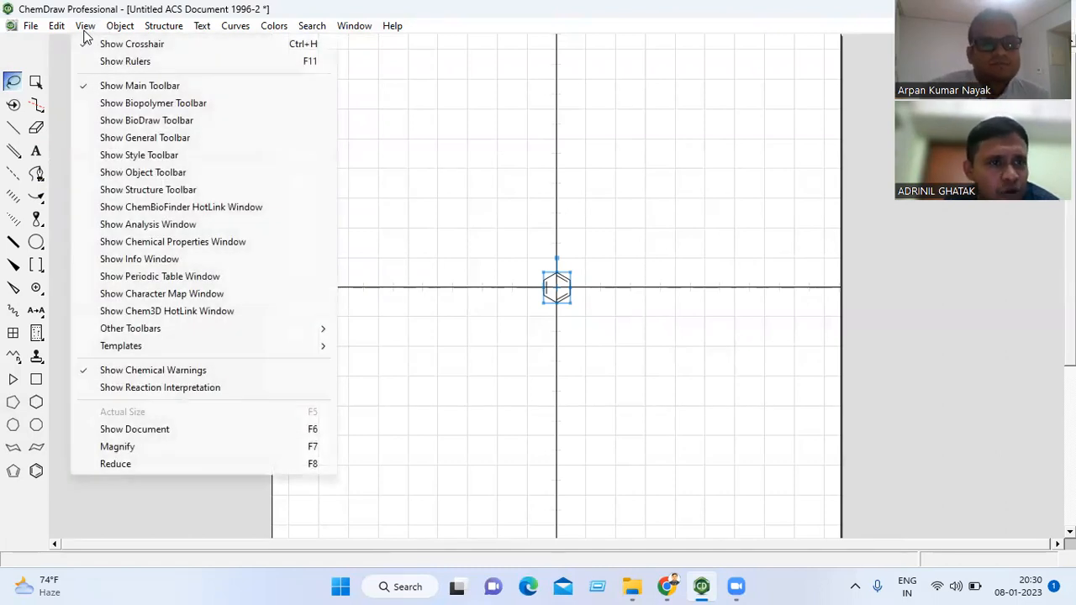
{"action": "left_click", "coordinate": [115, 63]}
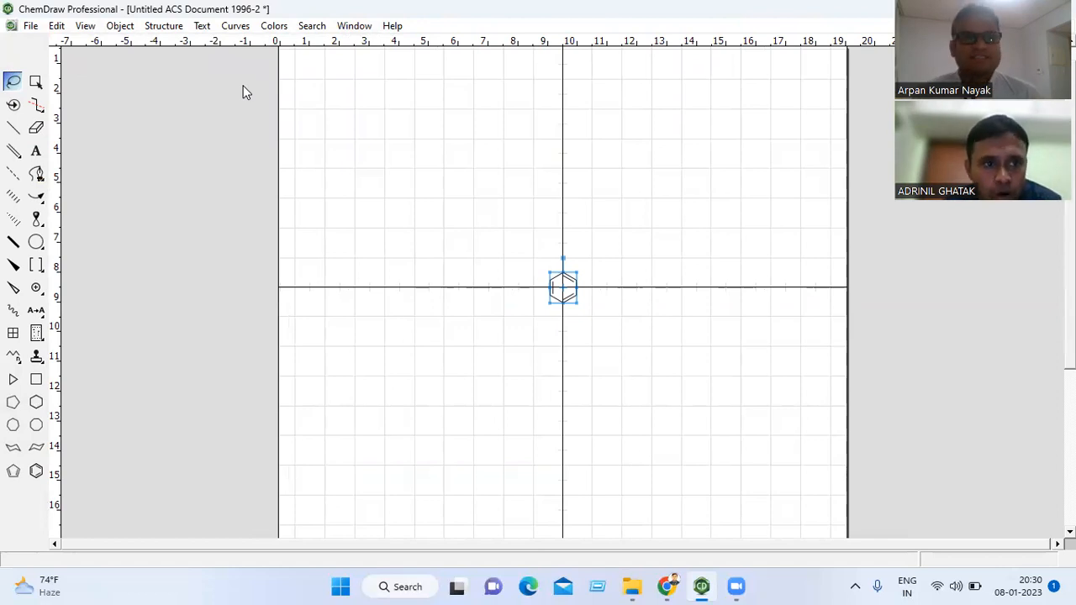
Step: Show the Biopolymer toolbar to examine its amino acid, DNA and RNA tools, and close it again
{"action": "left_click", "coordinate": [87, 27]}
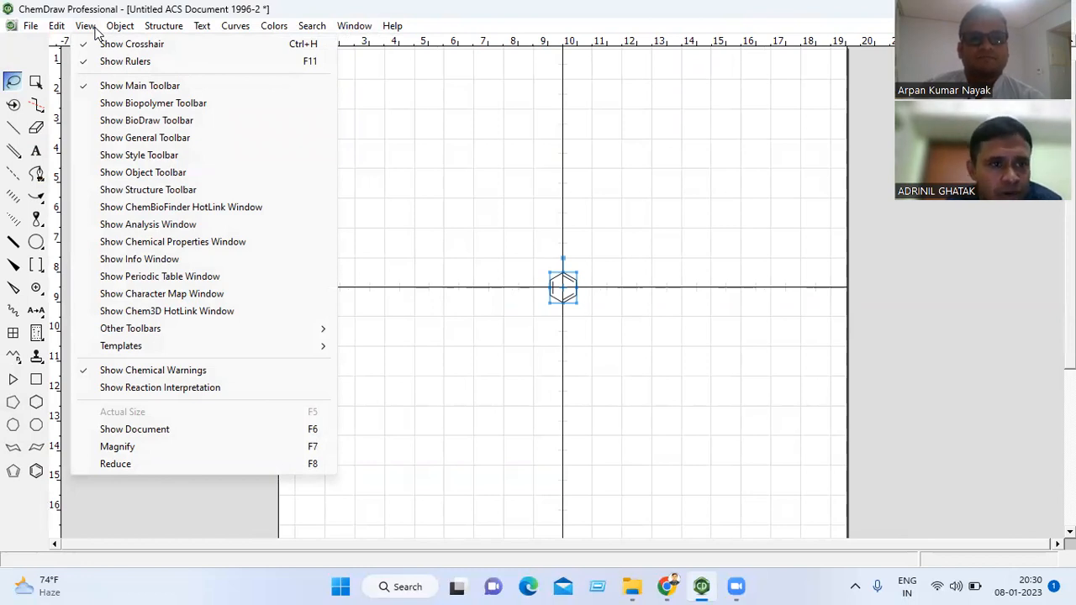
{"action": "left_click", "coordinate": [112, 103]}
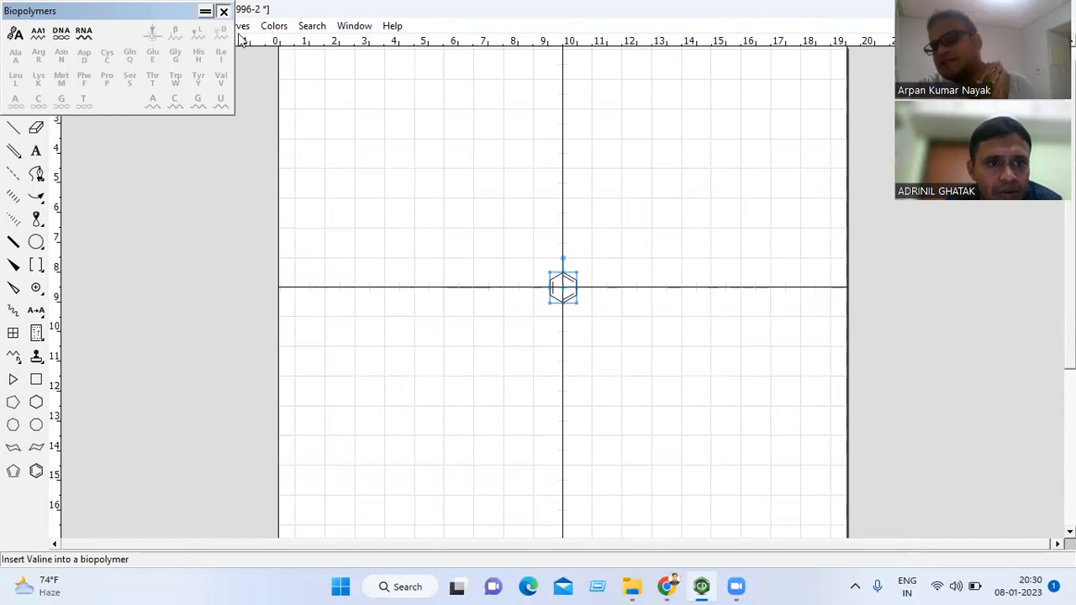
{"action": "left_click", "coordinate": [223, 11]}
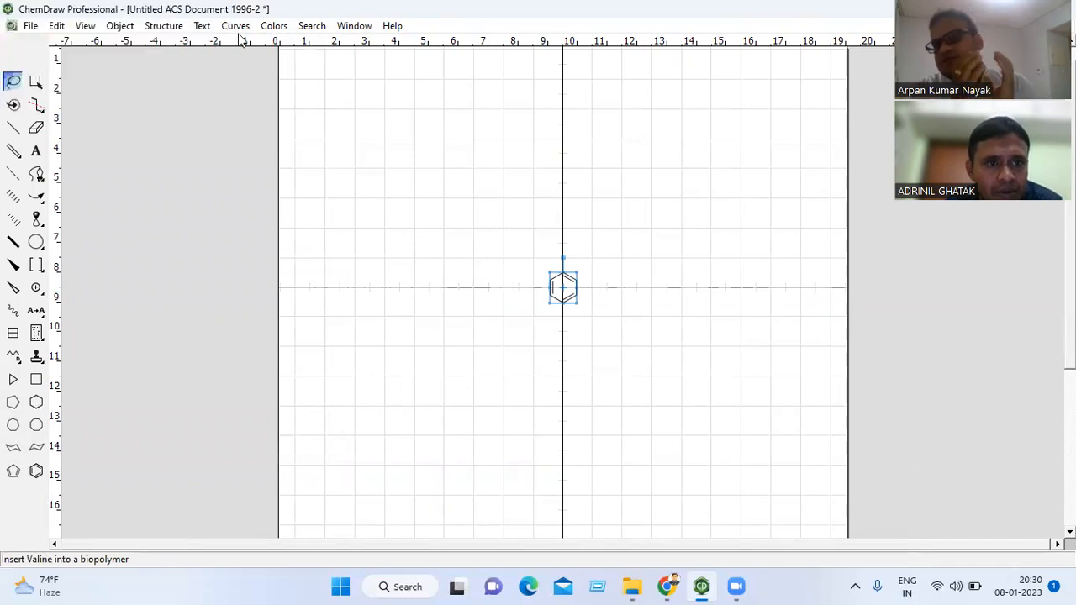
{"action": "left_click", "coordinate": [83, 28]}
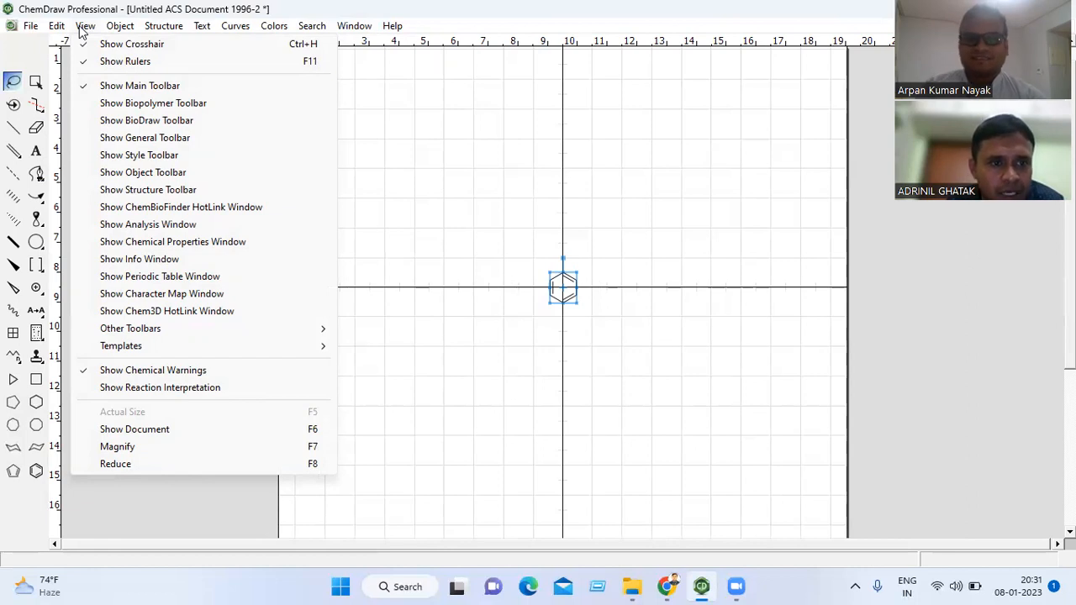
{"action": "left_click", "coordinate": [58, 26]}
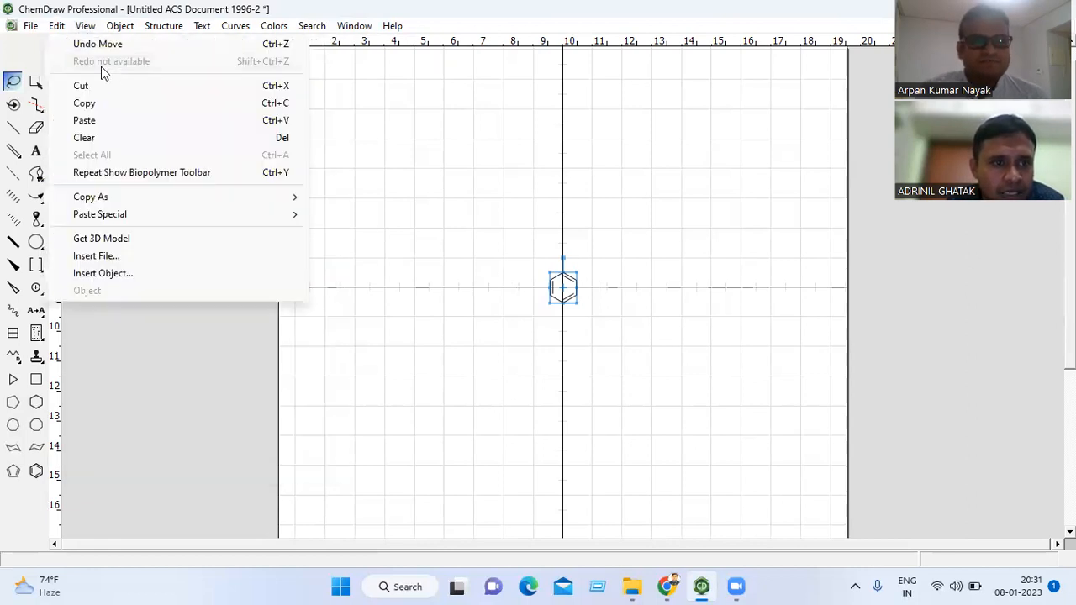
{"action": "mouse_move", "coordinate": [77, 30]}
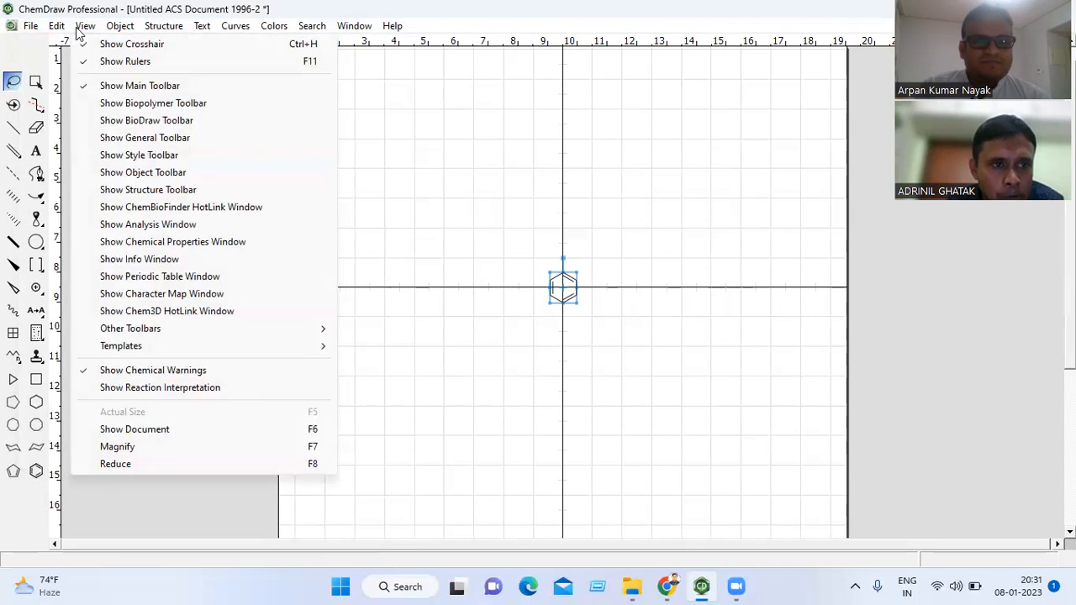
{"action": "left_click", "coordinate": [119, 104]}
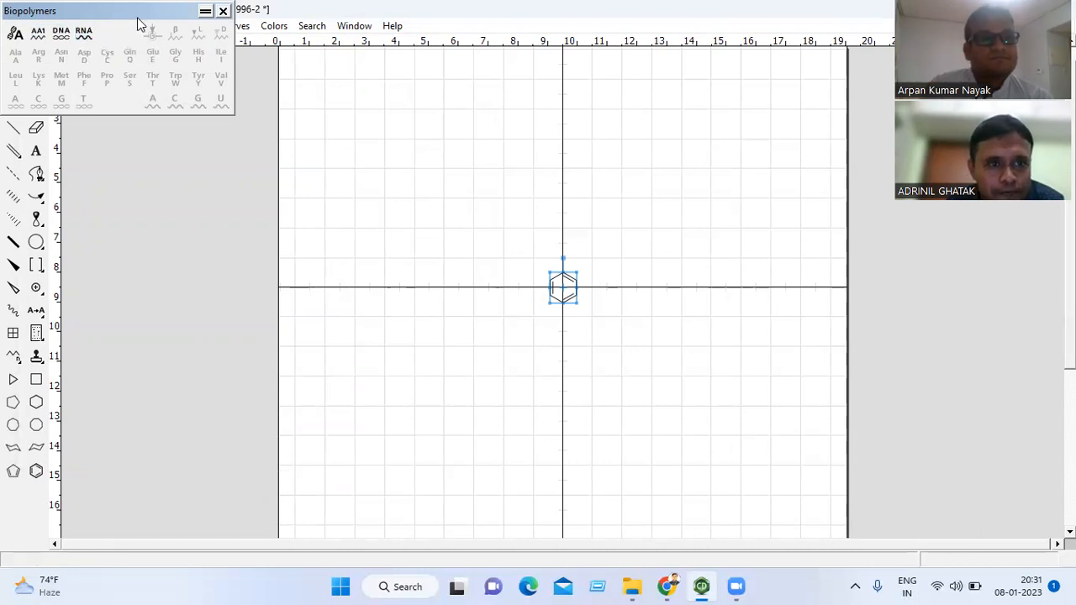
{"action": "left_click", "coordinate": [223, 10]}
Step: Show the General toolbar to examine its file, editing and zoom commands, and close it again
{"action": "left_click", "coordinate": [84, 27]}
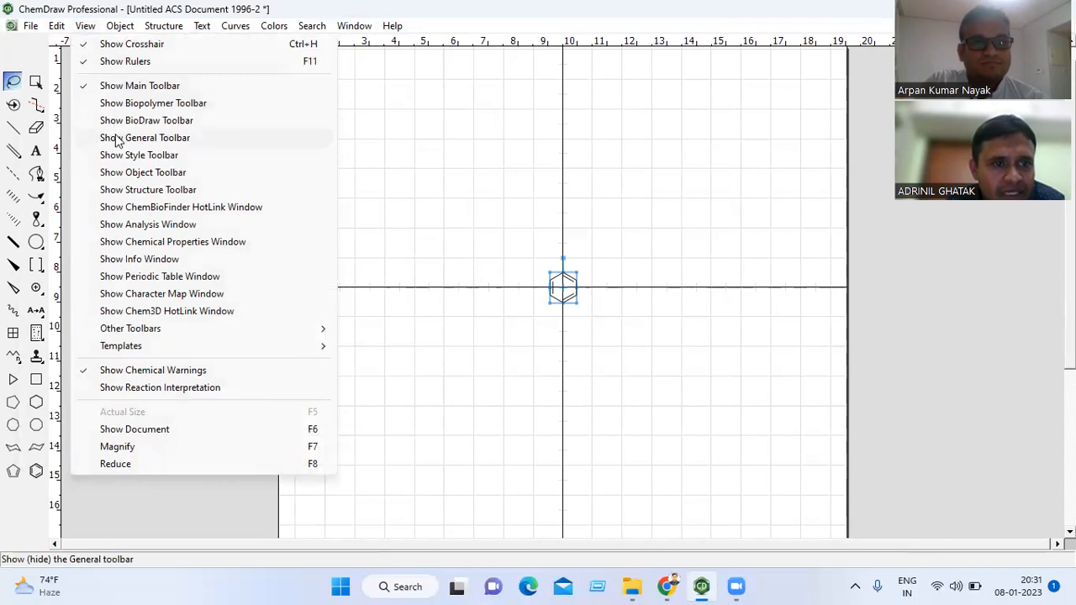
{"action": "left_click", "coordinate": [117, 141]}
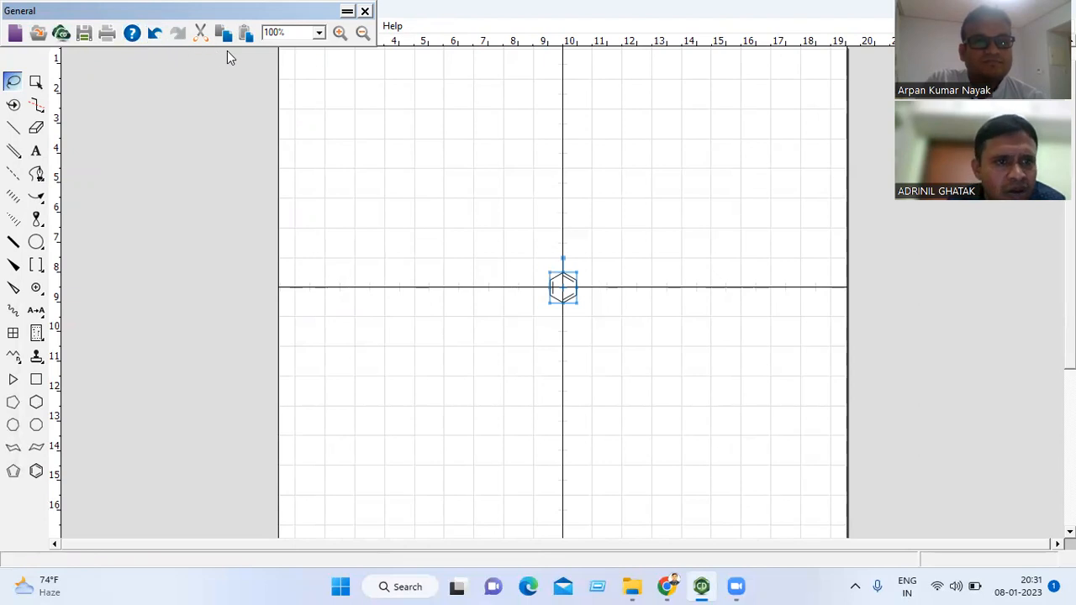
{"action": "left_click", "coordinate": [365, 11]}
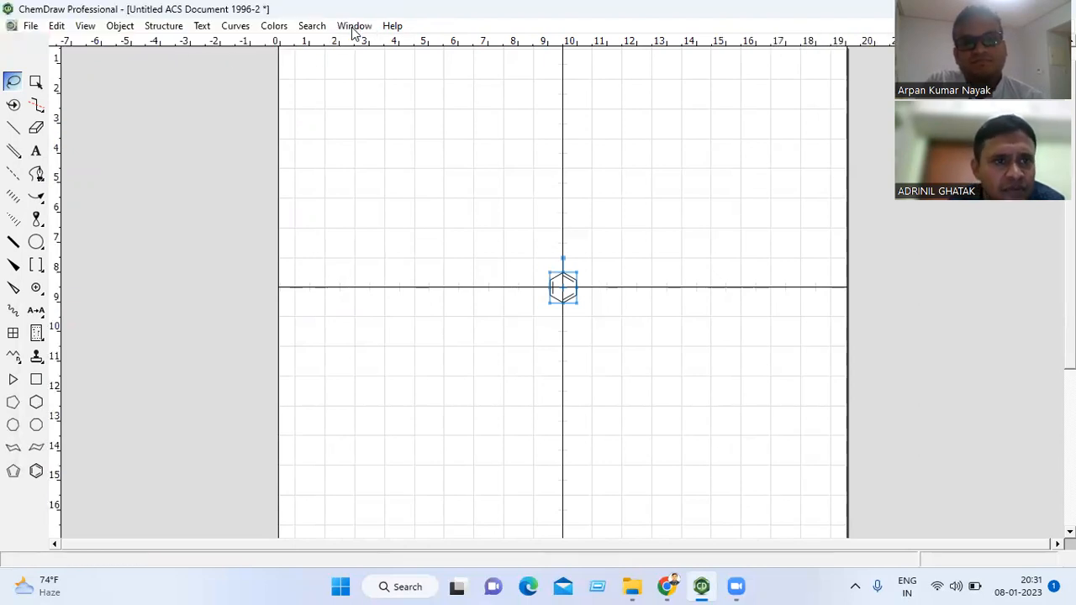
Step: Show the Style toolbar and dock it above the drawing area
{"action": "left_click", "coordinate": [90, 30]}
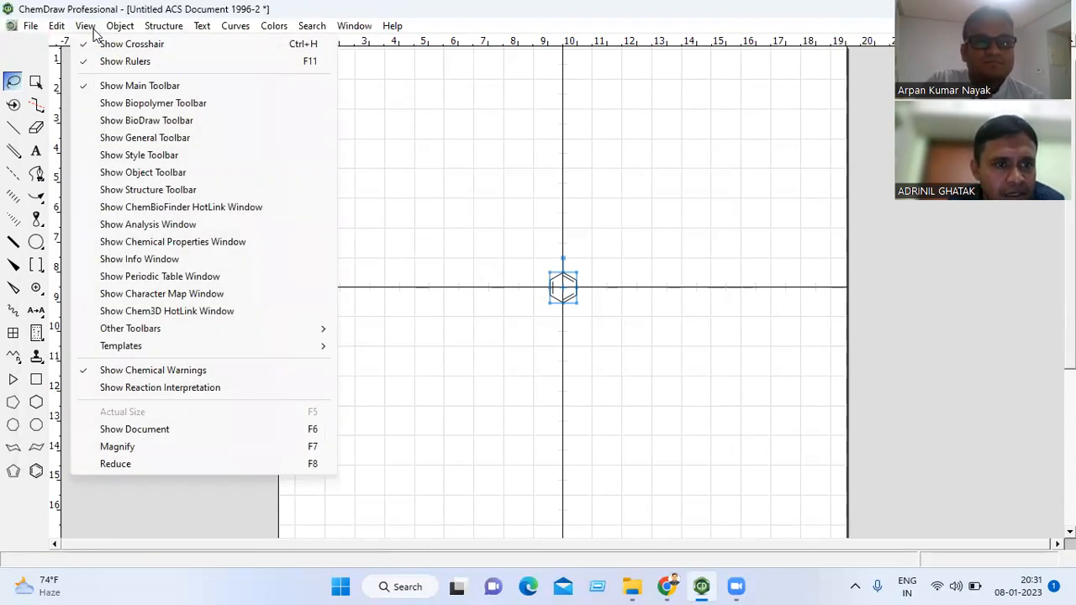
{"action": "left_click", "coordinate": [126, 157]}
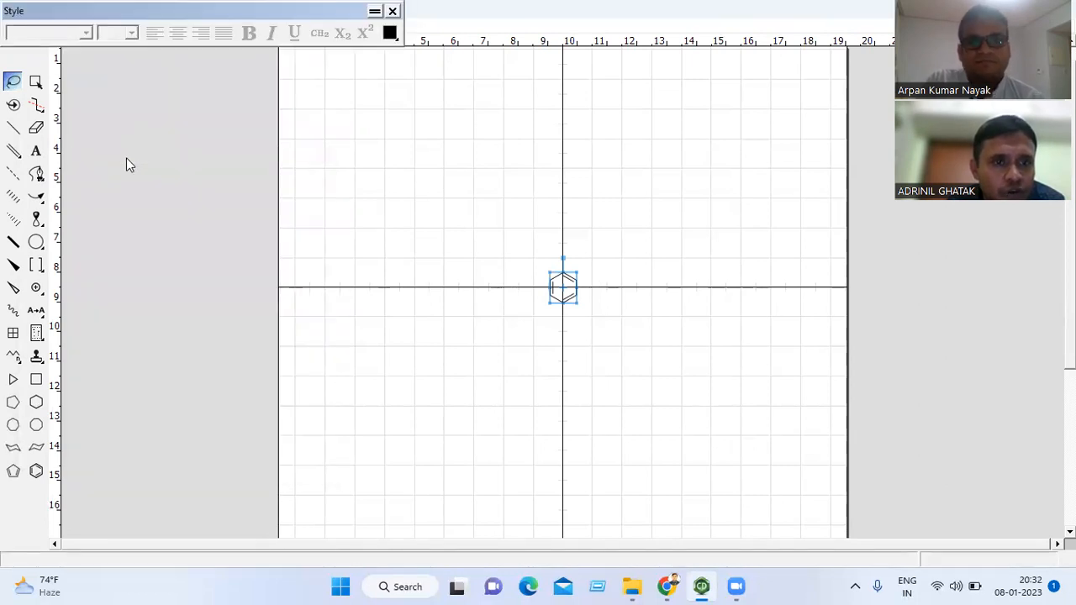
{"action": "double_click", "coordinate": [191, 9]}
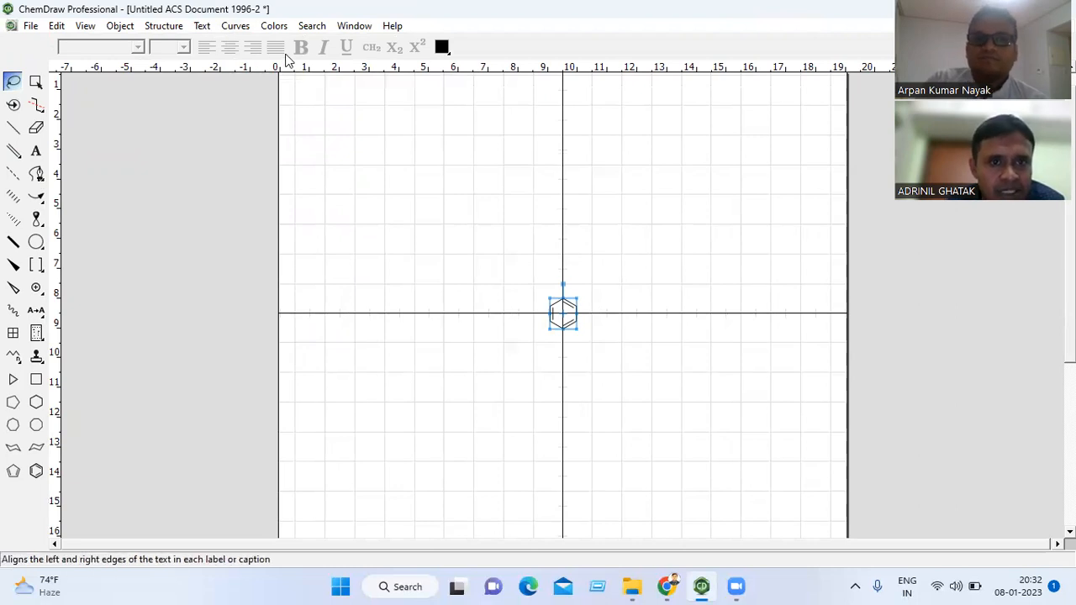
Step: Add the text caption CH4 on the page, above and to the left of the benzene ring
{"action": "left_click", "coordinate": [37, 152]}
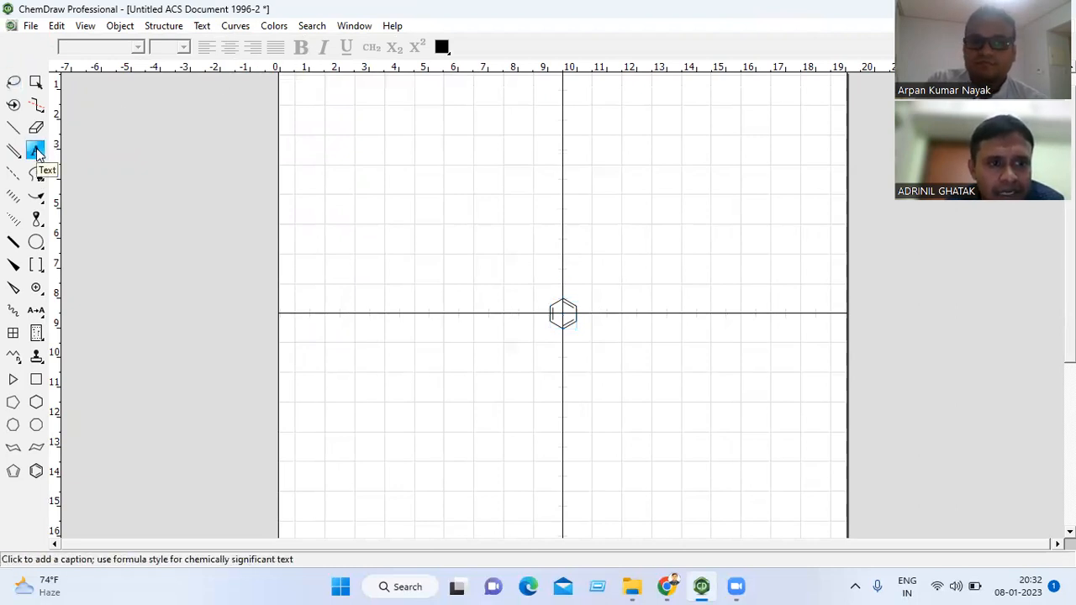
{"action": "left_click", "coordinate": [466, 227]}
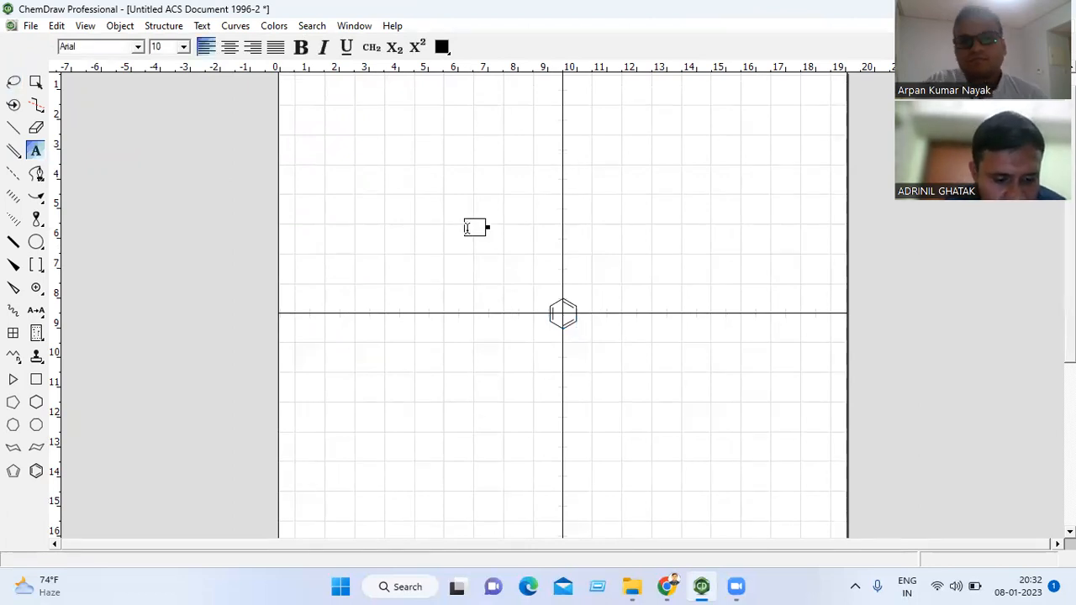
{"action": "type", "text": "CH4"}
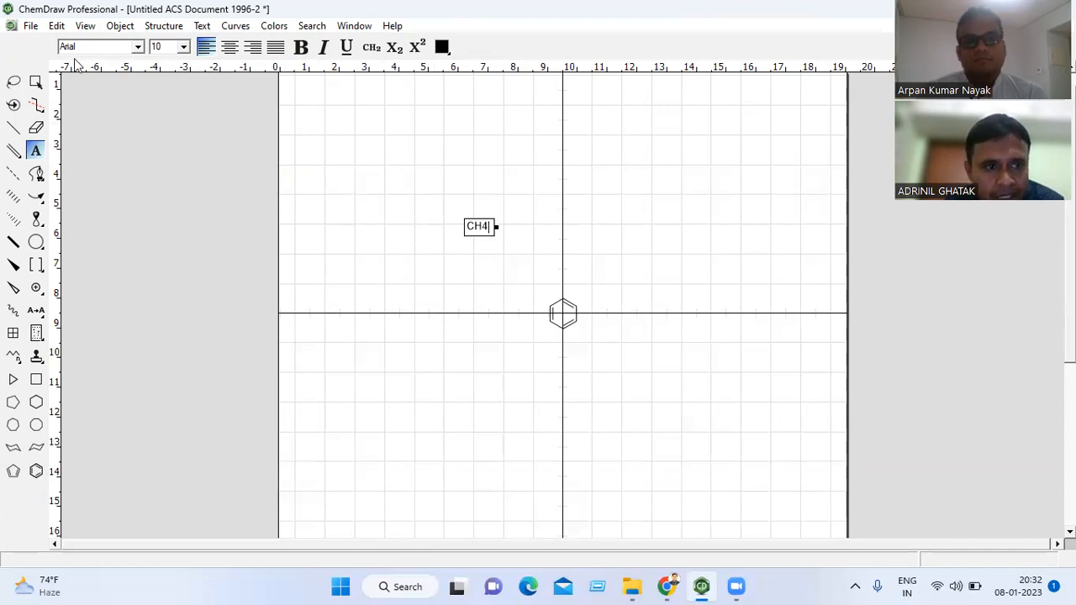
Step: Delete the benzene ring from the crosshair's centre with the Lasso tool
{"action": "left_click", "coordinate": [14, 83]}
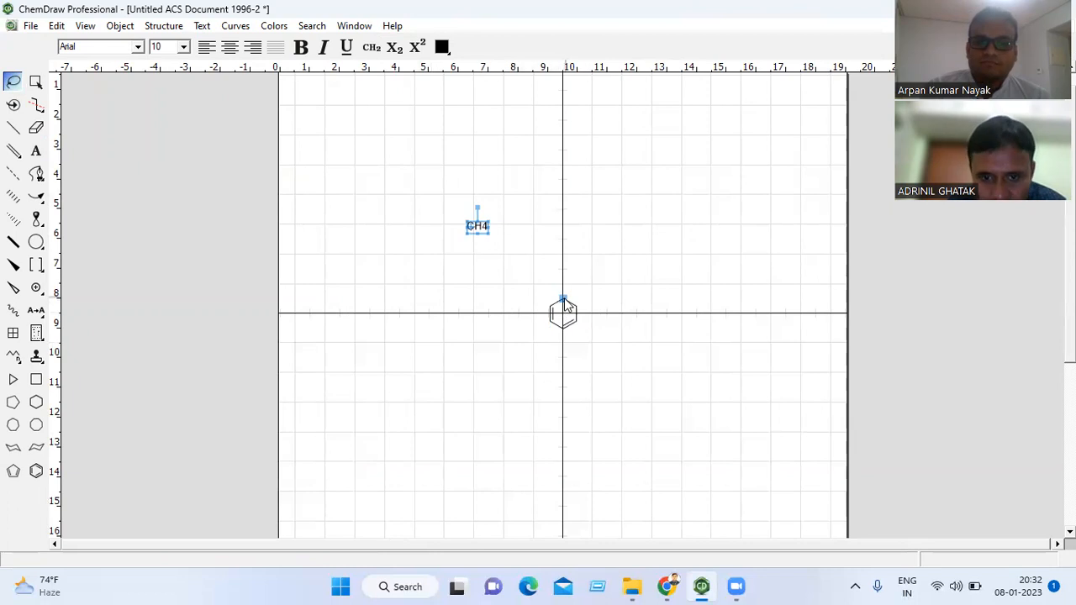
{"action": "mouse_move", "coordinate": [567, 288]}
{"action": "left_mouse_down"}
{"action": "mouse_move", "coordinate": [563, 334]}
{"action": "mouse_move", "coordinate": [610, 310]}
{"action": "mouse_move", "coordinate": [565, 290]}
{"action": "left_mouse_up"}
{"action": "key", "text": "Delete"}
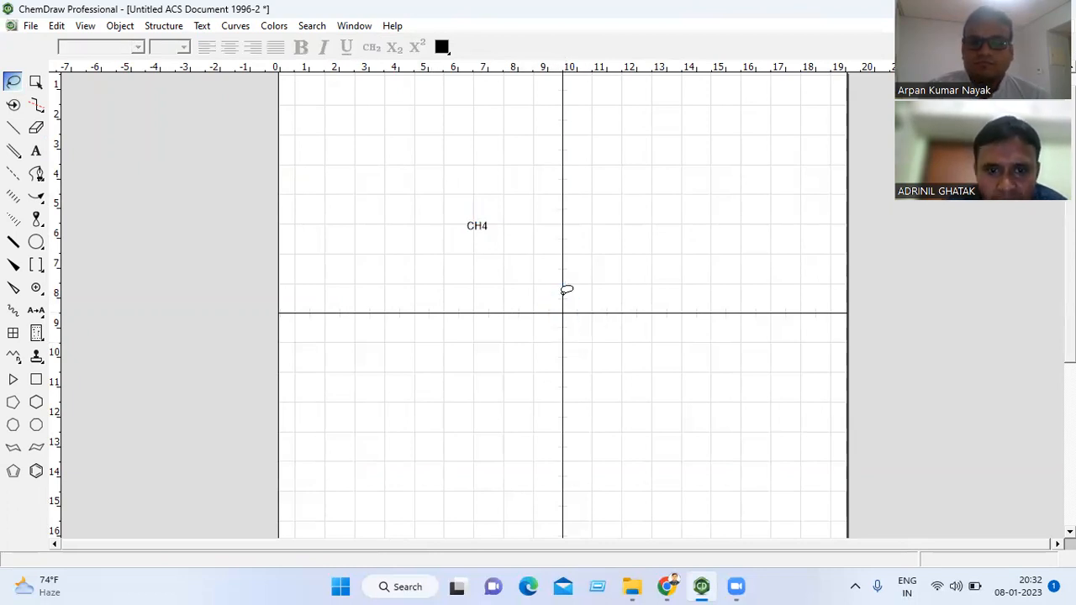
Step: Select the CH4 caption and change its font to Calibri
{"action": "mouse_move", "coordinate": [503, 220]}
{"action": "left_mouse_down"}
{"action": "mouse_move", "coordinate": [479, 202]}
{"action": "mouse_move", "coordinate": [464, 236]}
{"action": "mouse_move", "coordinate": [504, 224]}
{"action": "mouse_move", "coordinate": [499, 210]}
{"action": "left_mouse_up"}
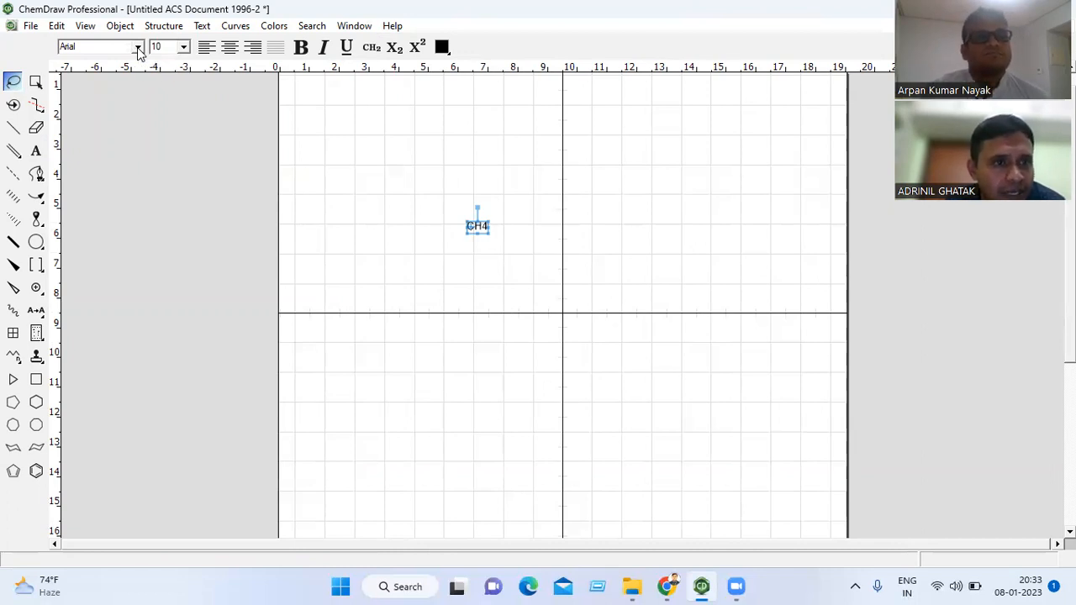
{"action": "left_click", "coordinate": [138, 48]}
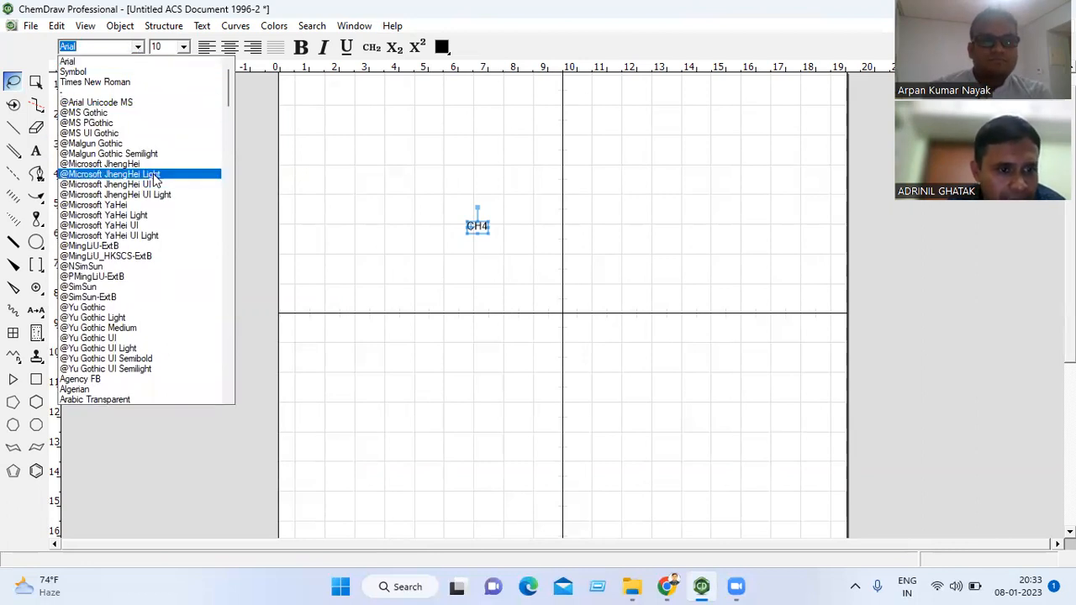
{"action": "scroll", "coordinate": [153, 180], "scroll_direction": "down", "scroll_amount": 4}
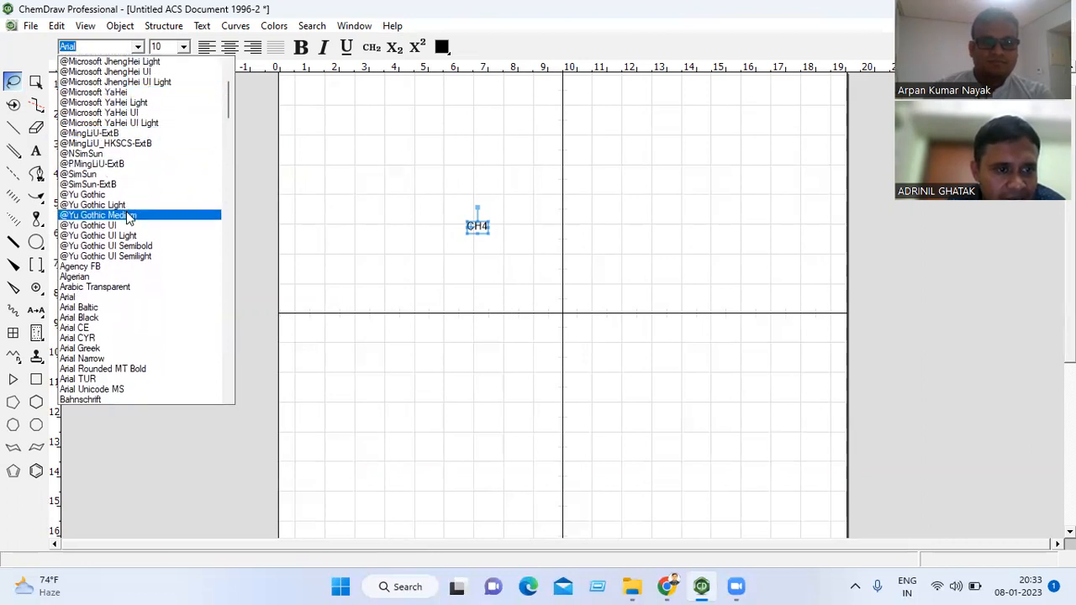
{"action": "scroll", "coordinate": [128, 217], "scroll_direction": "down", "scroll_amount": 4}
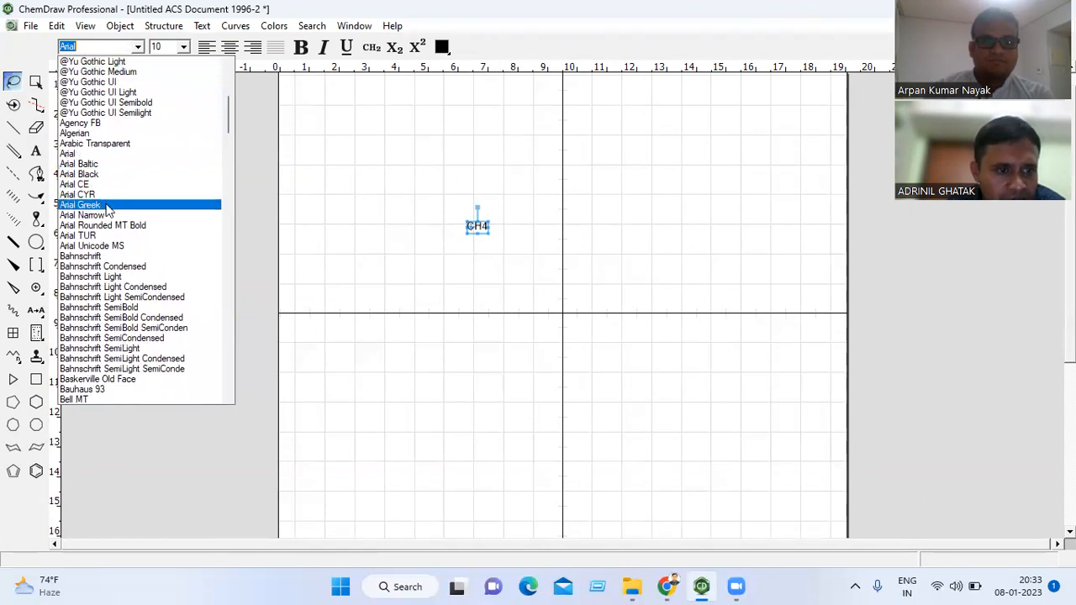
{"action": "scroll", "coordinate": [106, 204], "scroll_direction": "down", "scroll_amount": 1}
{"action": "scroll", "coordinate": [107, 210], "scroll_direction": "down", "scroll_amount": 7}
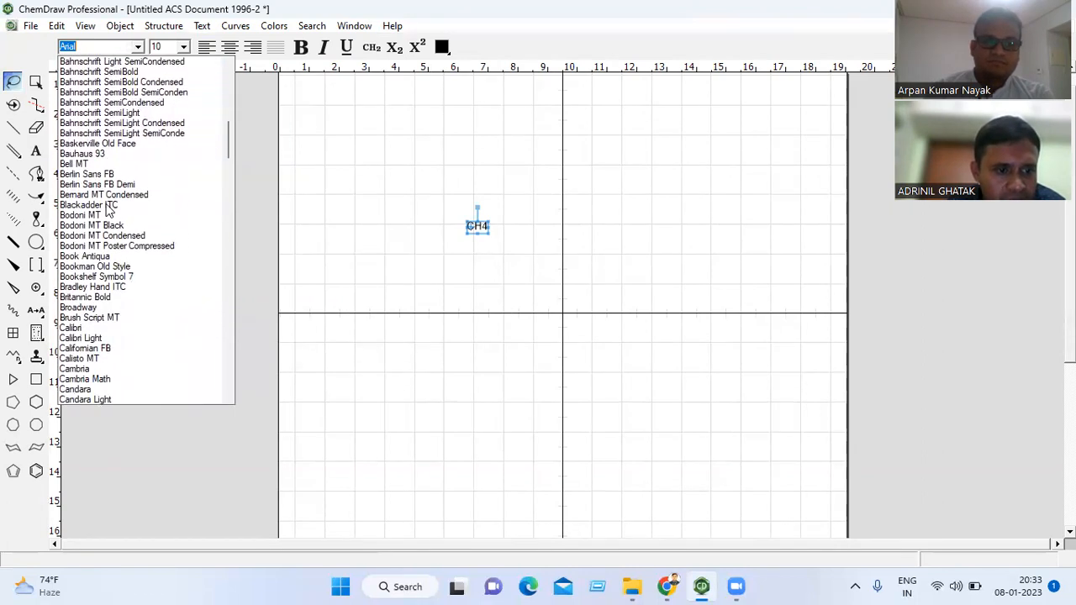
{"action": "left_click", "coordinate": [79, 329]}
{"action": "left_click", "coordinate": [586, 339]}
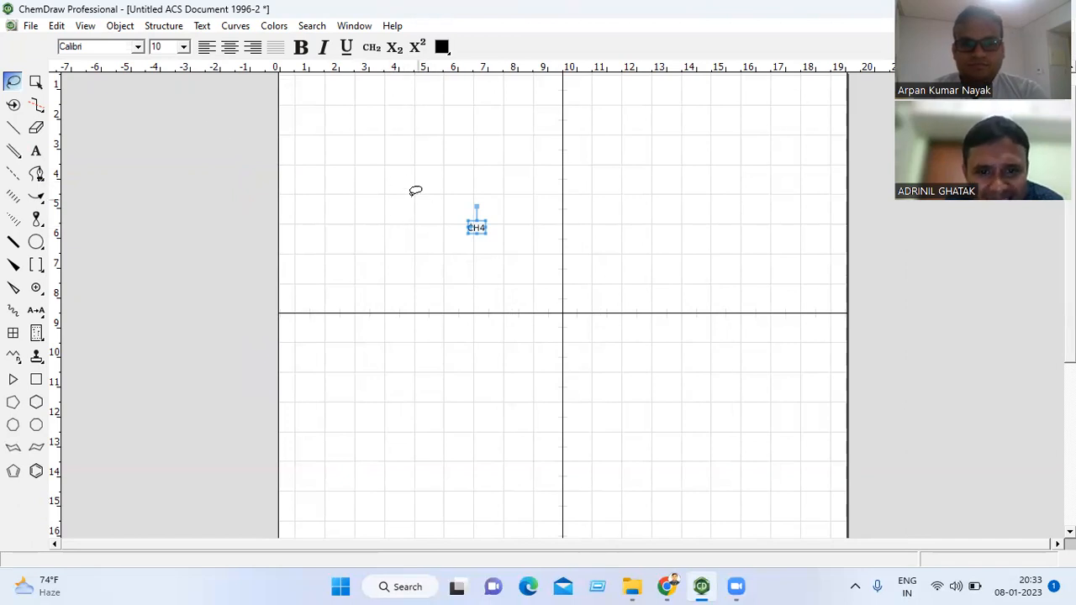
Step: Set the CH4 caption's font size to 18 and apply 18 points to the document's Atom Label settings as well
{"action": "left_click", "coordinate": [184, 47]}
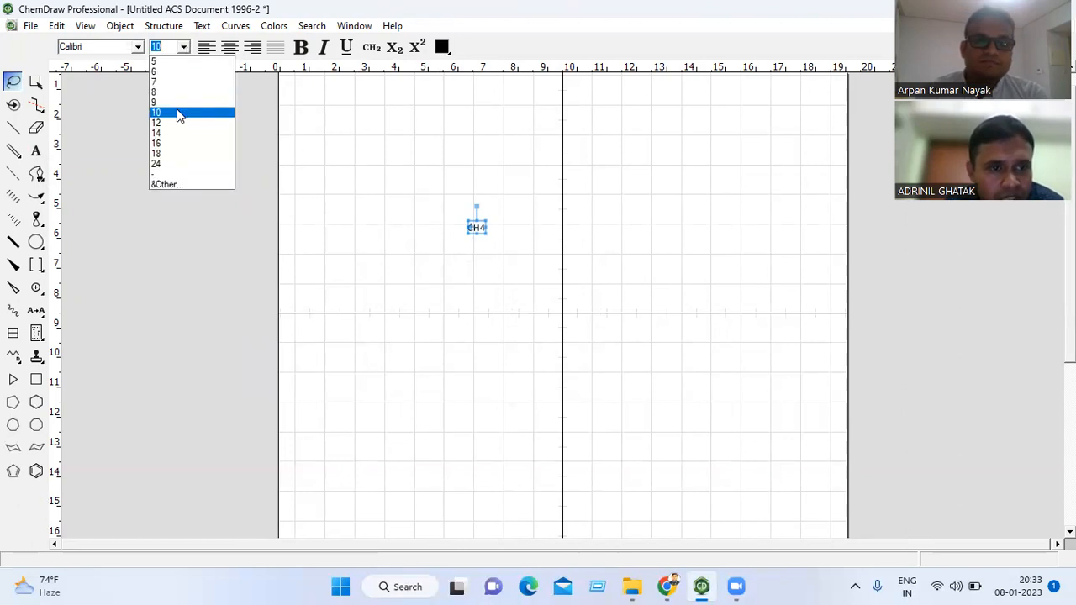
{"action": "left_click", "coordinate": [169, 155]}
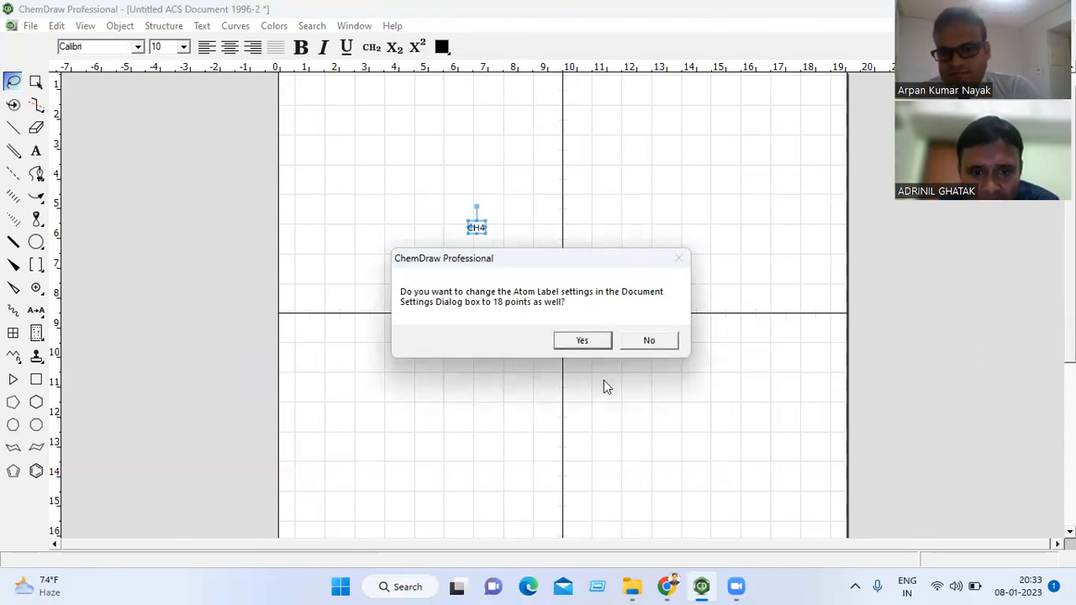
{"action": "left_click", "coordinate": [586, 340]}
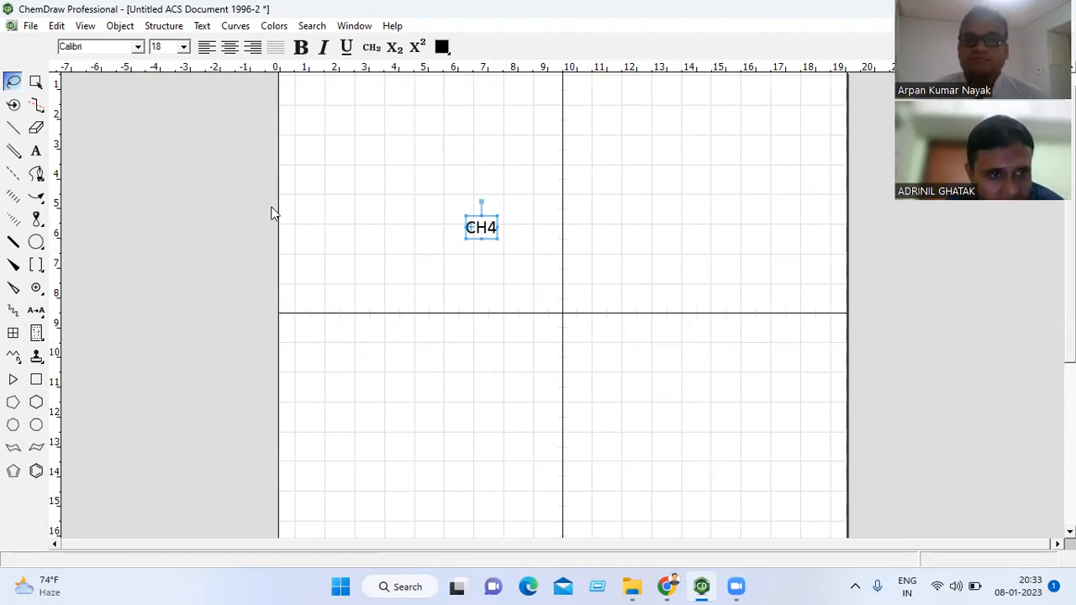
Step: Format the 4 in the CH4 caption as a subscript
{"action": "left_click", "coordinate": [35, 152]}
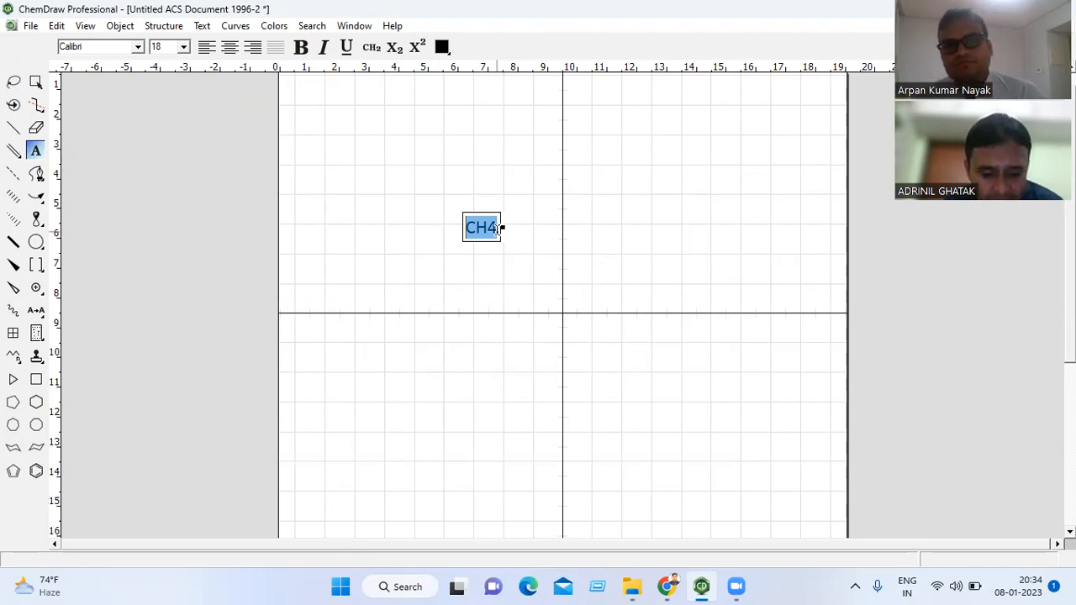
{"action": "left_click", "coordinate": [498, 228]}
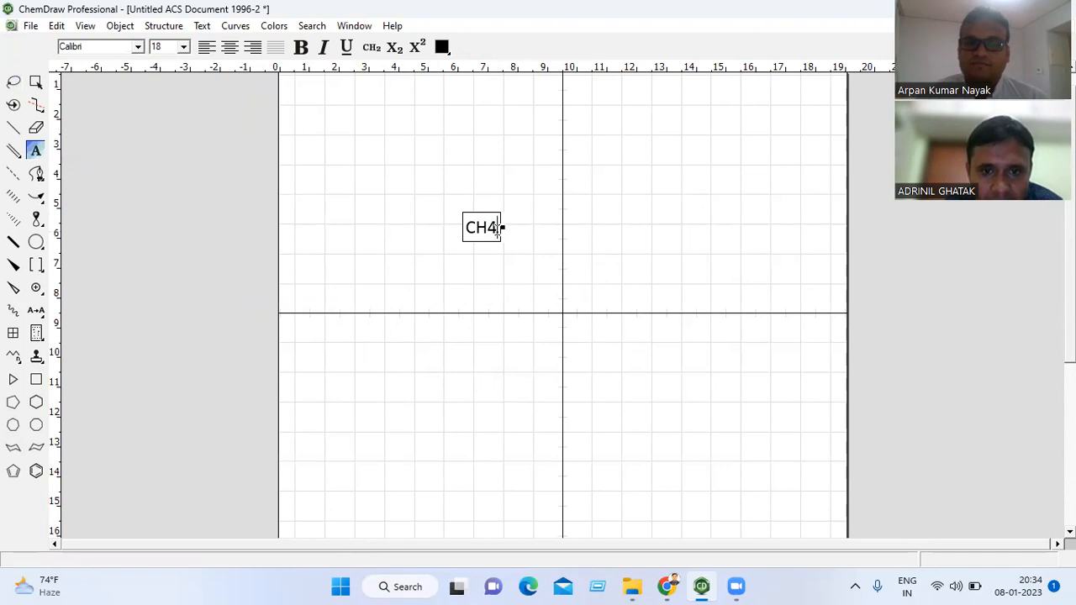
{"action": "left_click_drag", "start_coordinate": [498, 228], "coordinate": [491, 227]}
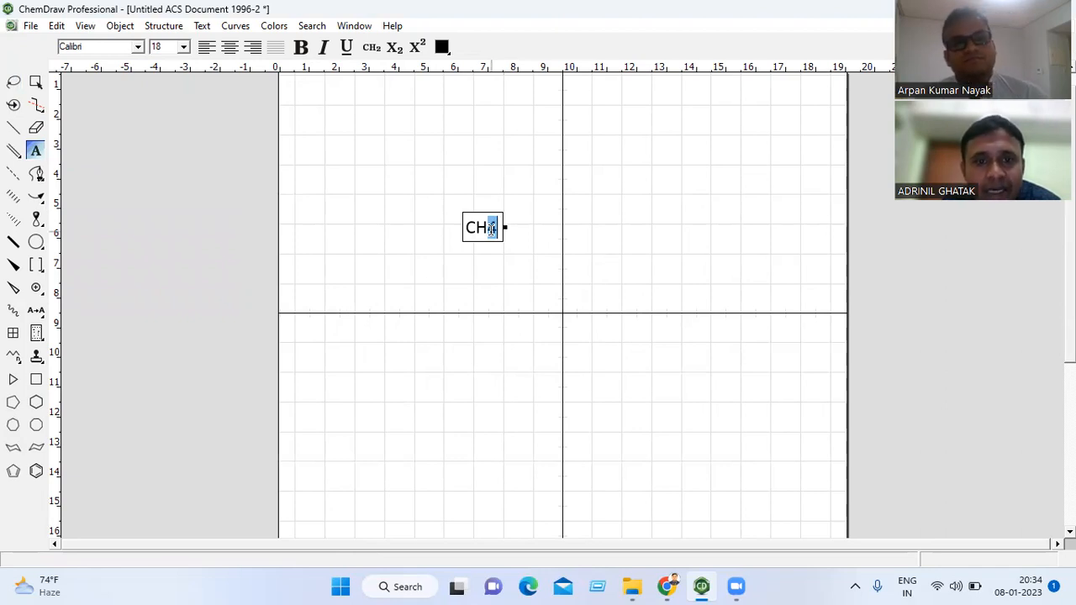
{"action": "left_click", "coordinate": [394, 47]}
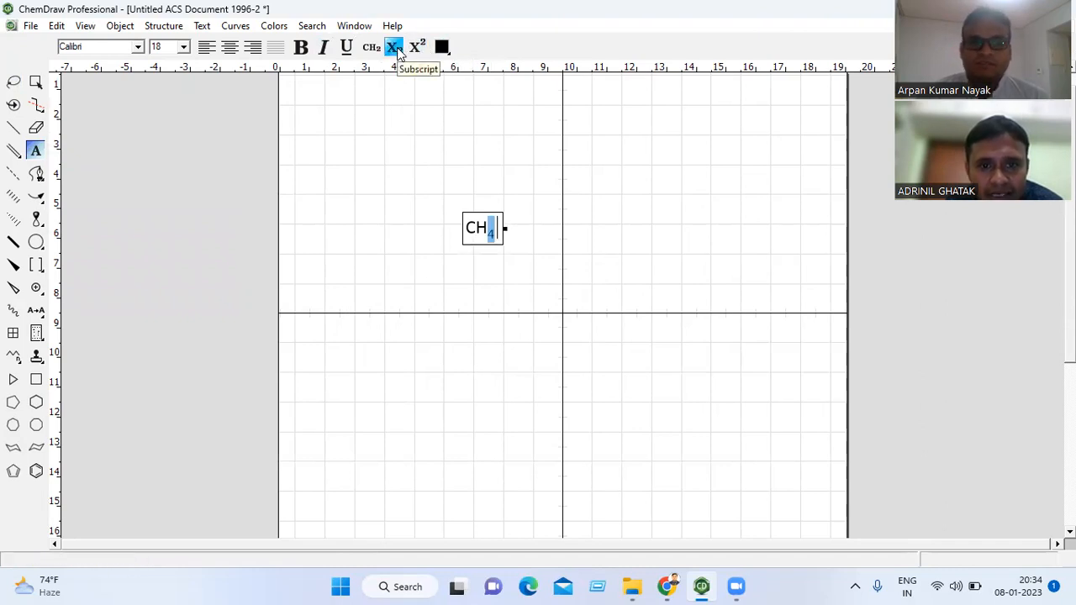
{"action": "left_click", "coordinate": [553, 182]}
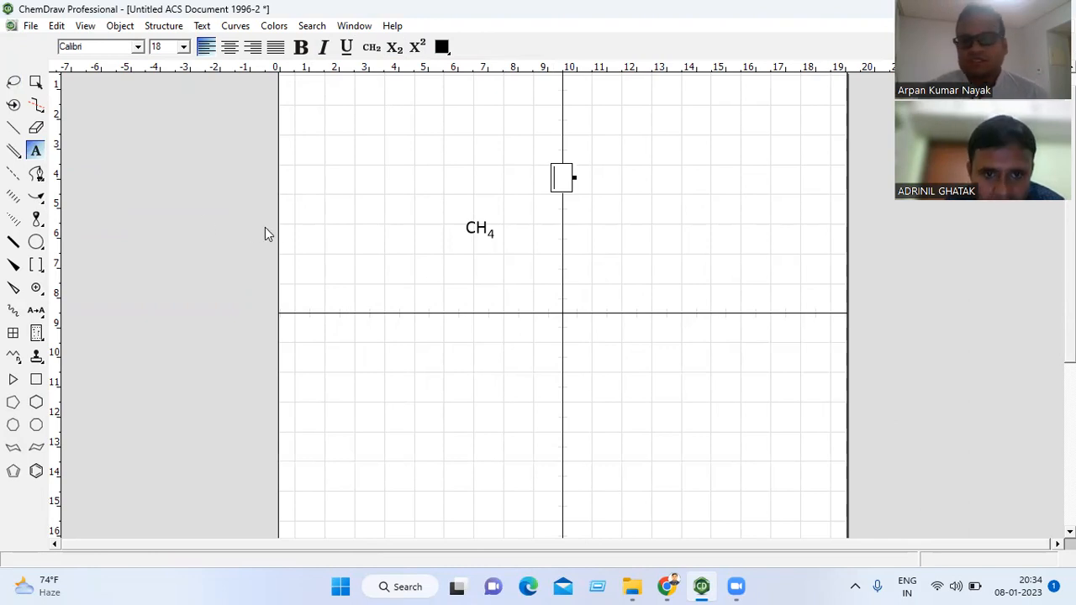
Step: Erase the CH4 caption and add the text caption NH3 in the page area above and left of the crosshair's centre
{"action": "left_click", "coordinate": [35, 131]}
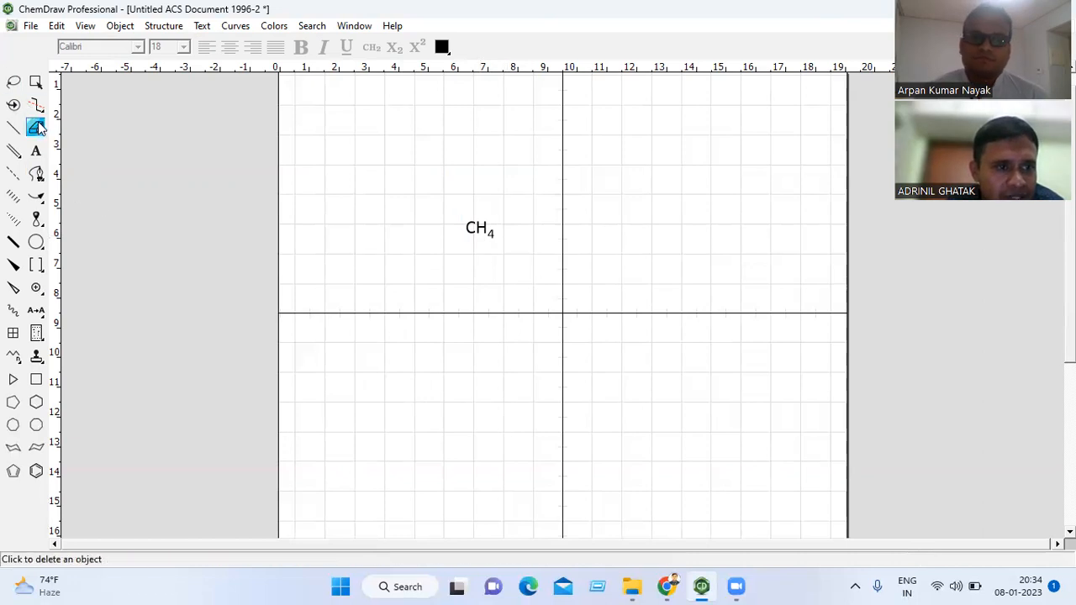
{"action": "left_click", "coordinate": [473, 227]}
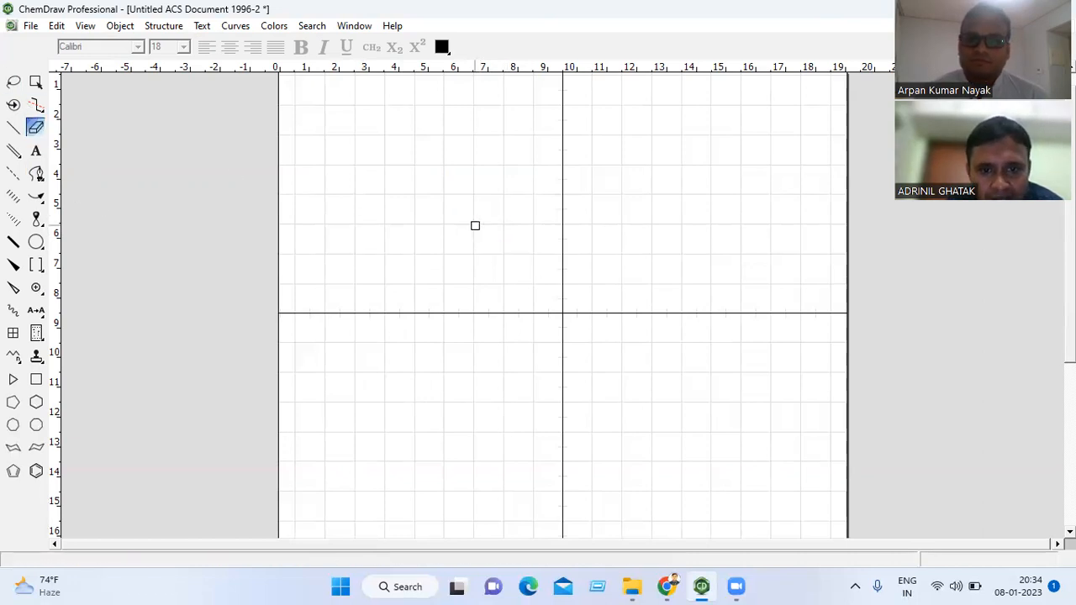
{"action": "left_click", "coordinate": [35, 150]}
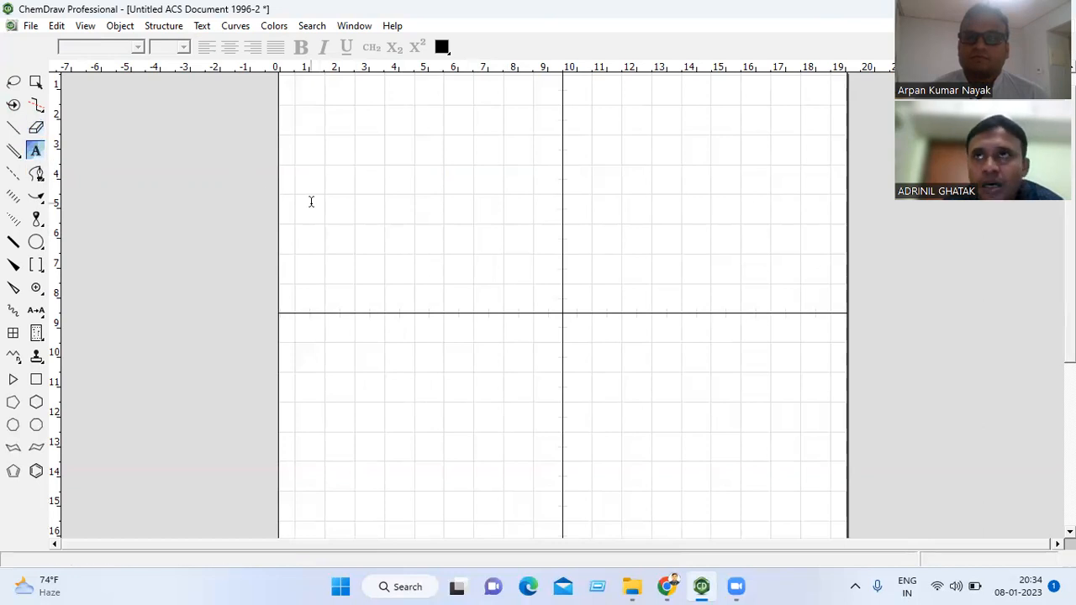
{"action": "left_click", "coordinate": [407, 226]}
{"action": "type", "text": "NH3"}
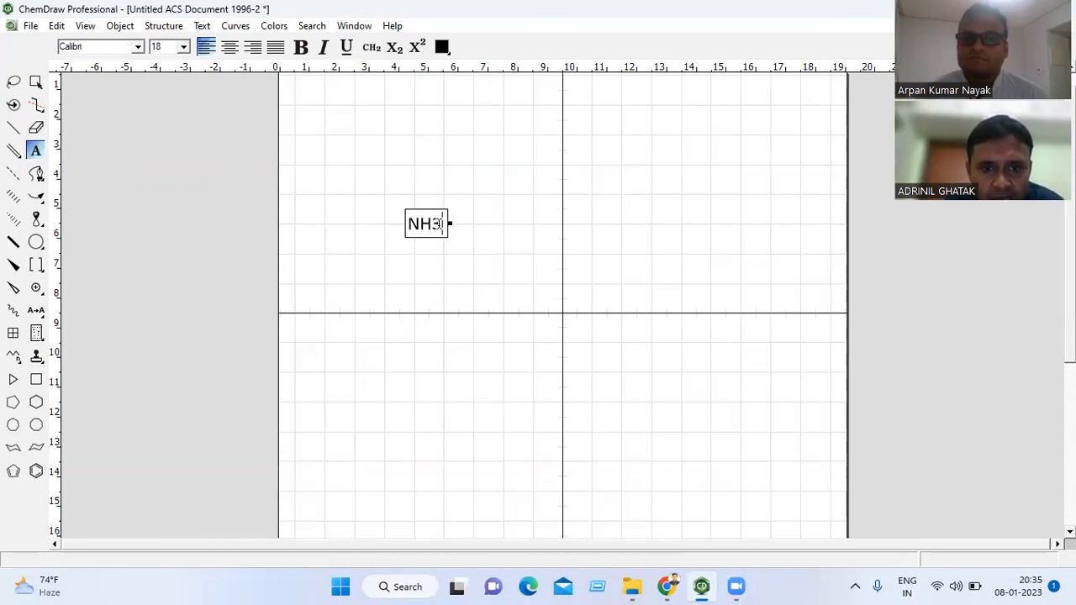
Step: Format the 3 in the NH3 caption as a subscript
{"action": "left_click_drag", "start_coordinate": [440, 223], "coordinate": [430, 223]}
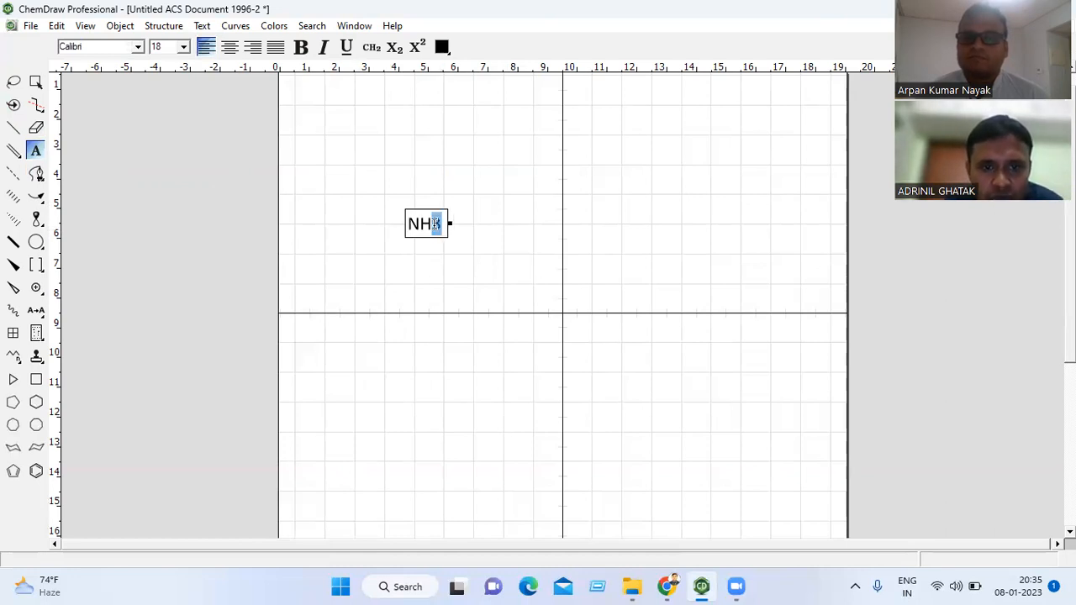
{"action": "left_click", "coordinate": [398, 48]}
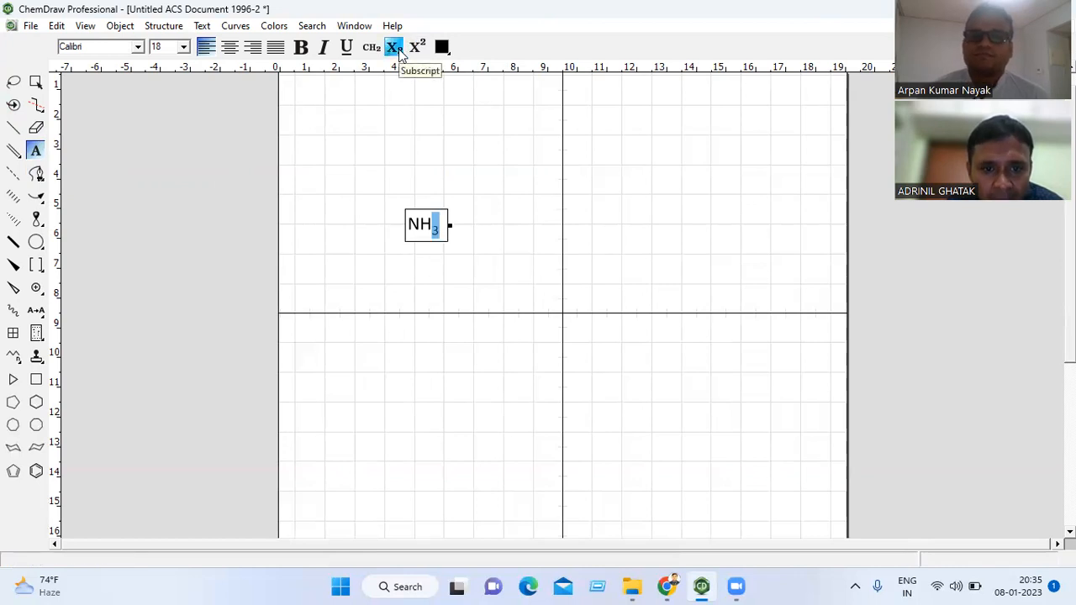
{"action": "left_click", "coordinate": [417, 222]}
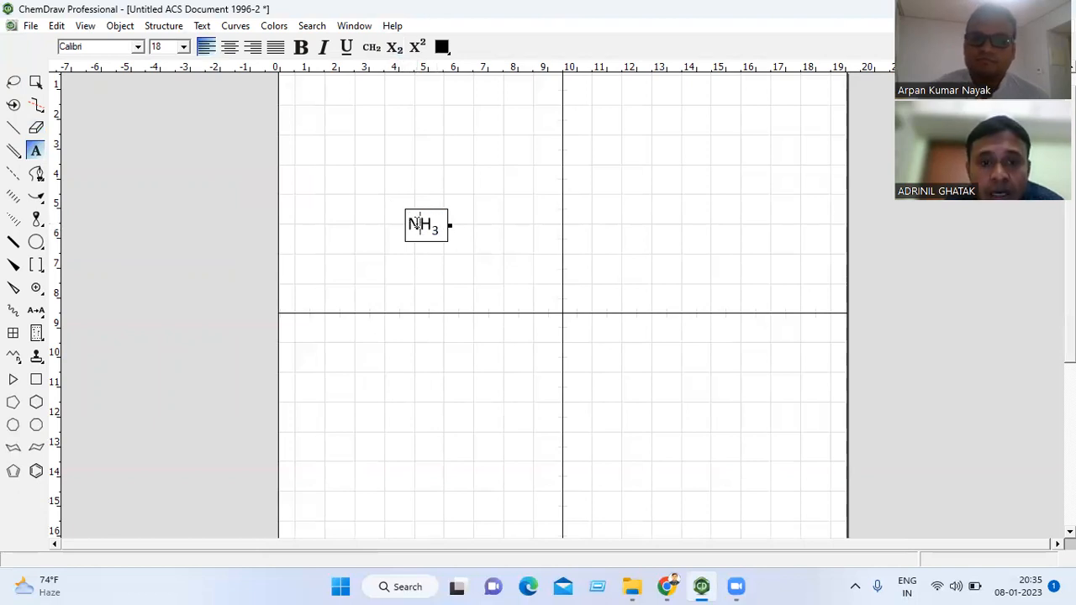
Step: Color the N of the NH3 caption blue and look through the additional basic colors without choosing one
{"action": "left_click_drag", "start_coordinate": [421, 223], "coordinate": [411, 222]}
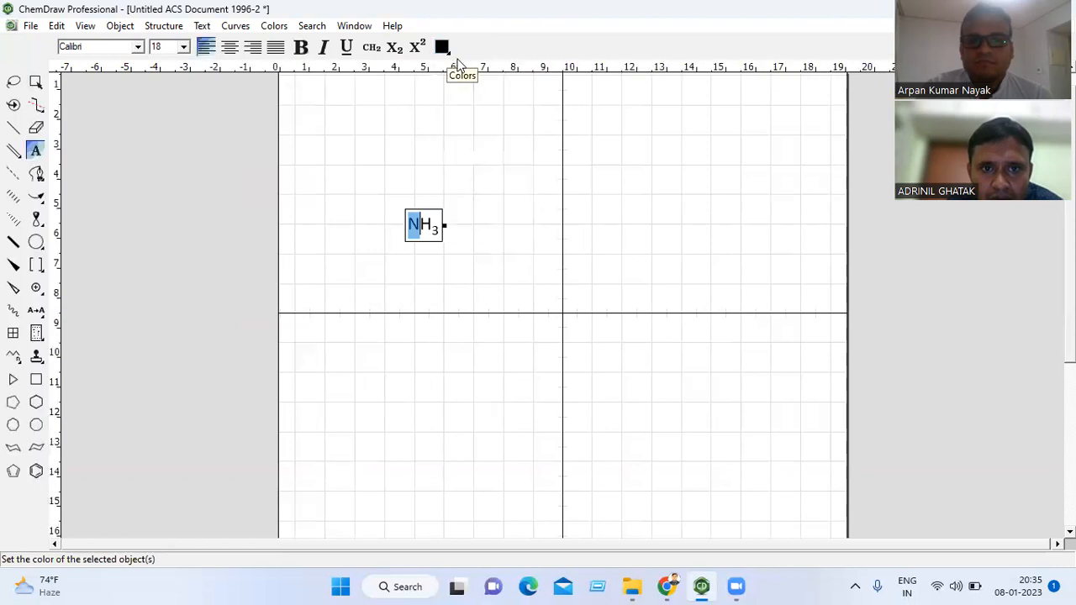
{"action": "left_click", "coordinate": [448, 52]}
{"action": "left_click", "coordinate": [450, 52]}
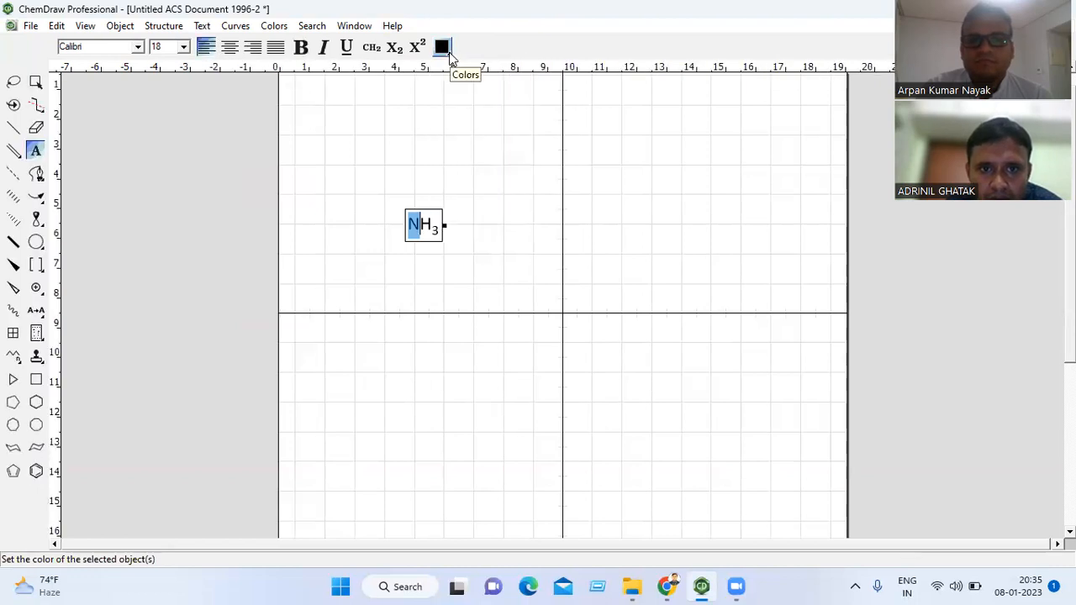
{"action": "left_click", "coordinate": [448, 53]}
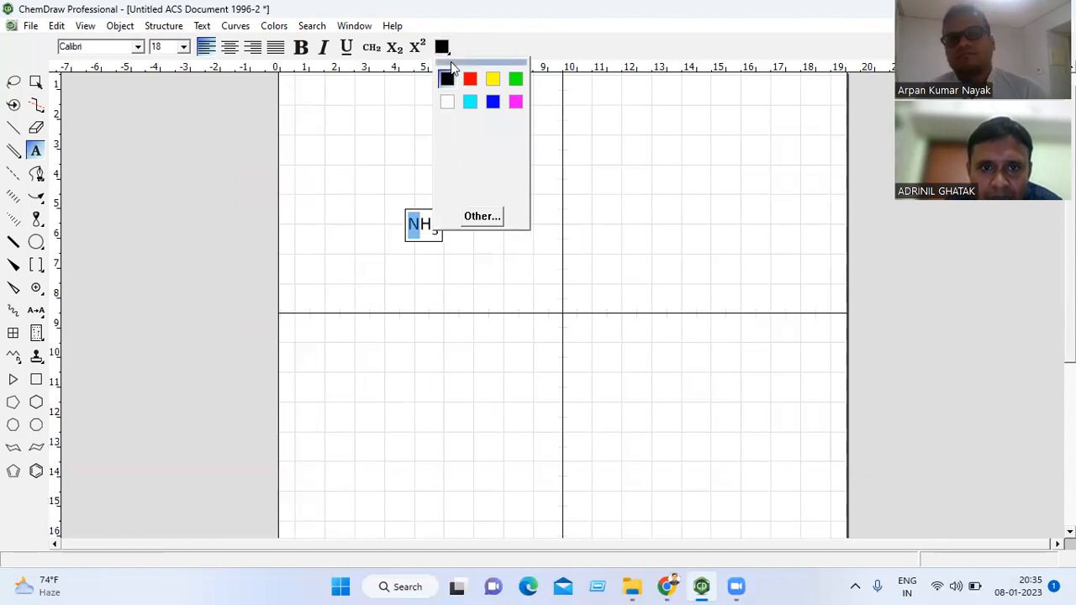
{"action": "left_click", "coordinate": [450, 62]}
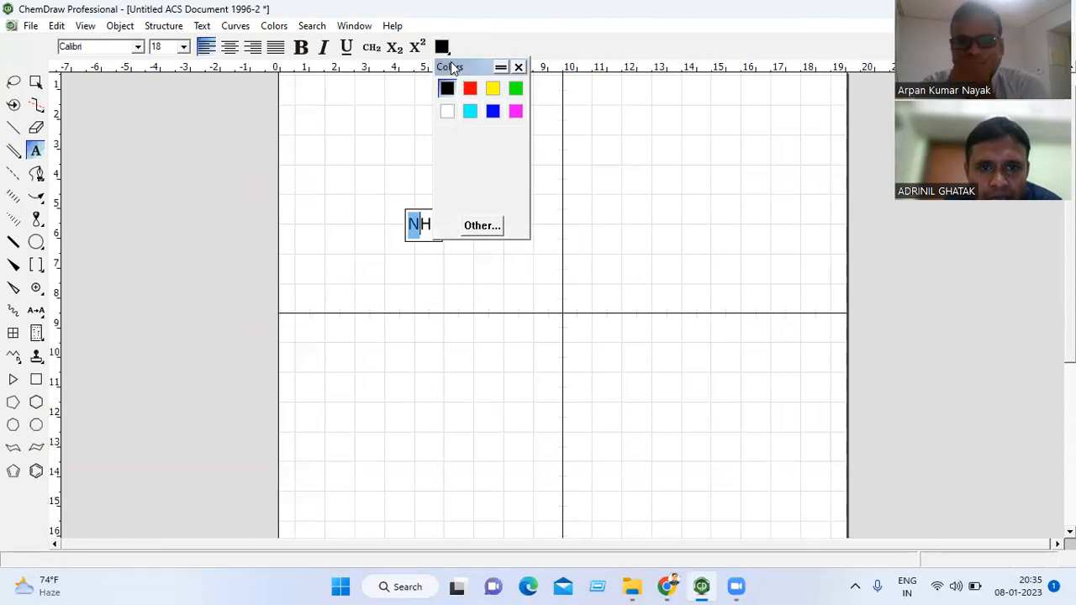
{"action": "left_click_drag", "start_coordinate": [450, 67], "coordinate": [507, 69]}
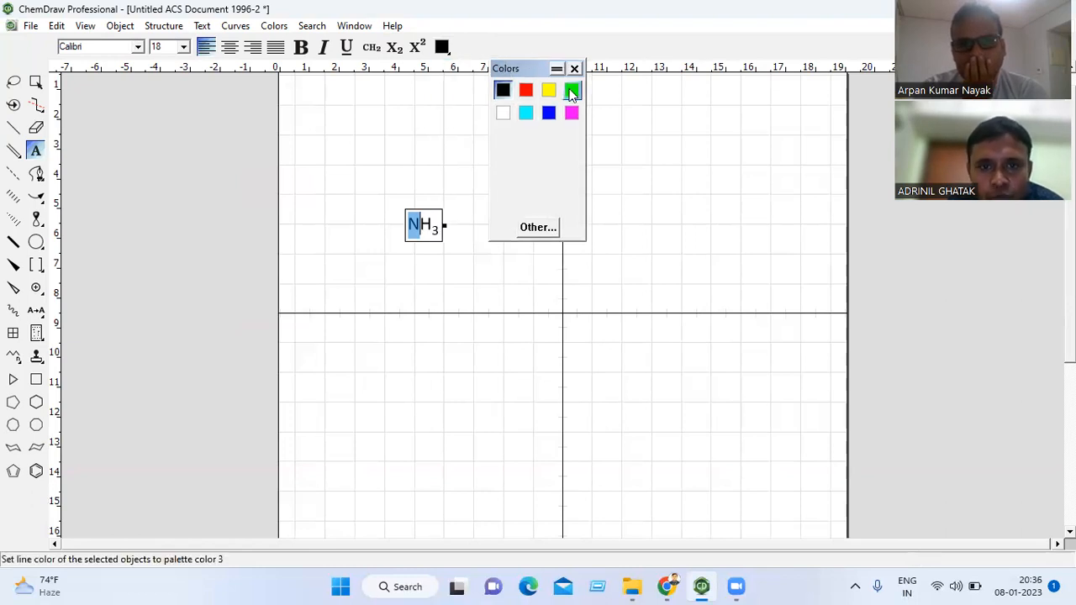
{"action": "left_click", "coordinate": [549, 114]}
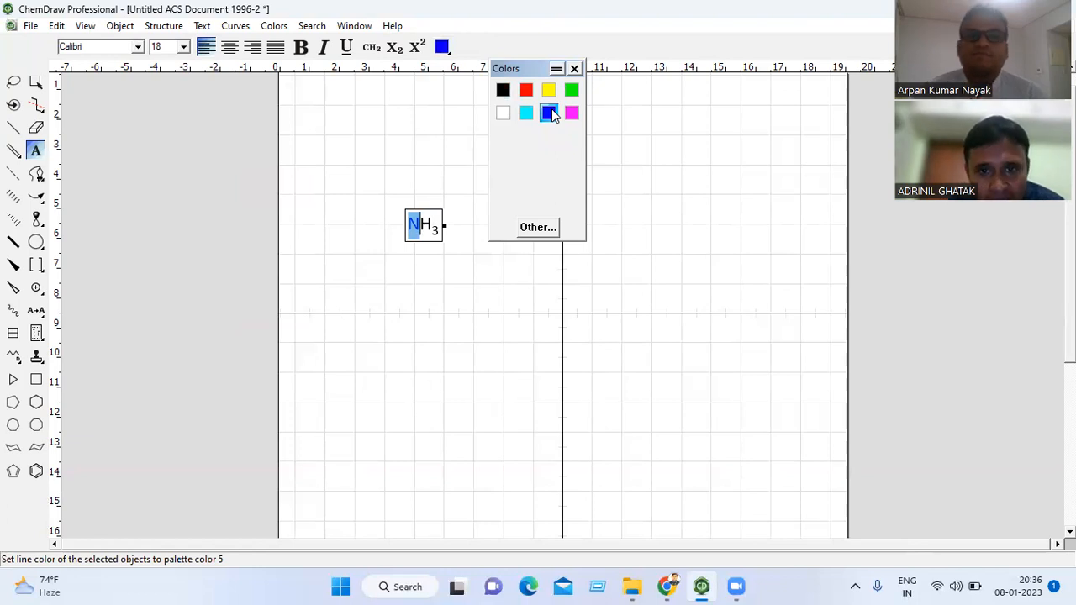
{"action": "left_click", "coordinate": [539, 228]}
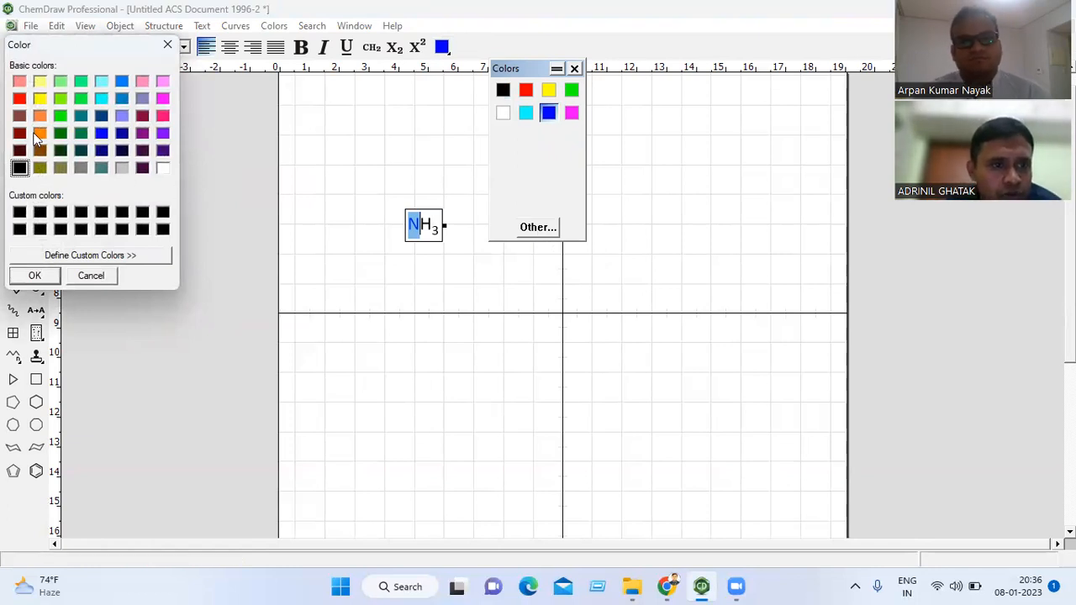
{"action": "left_click", "coordinate": [167, 46]}
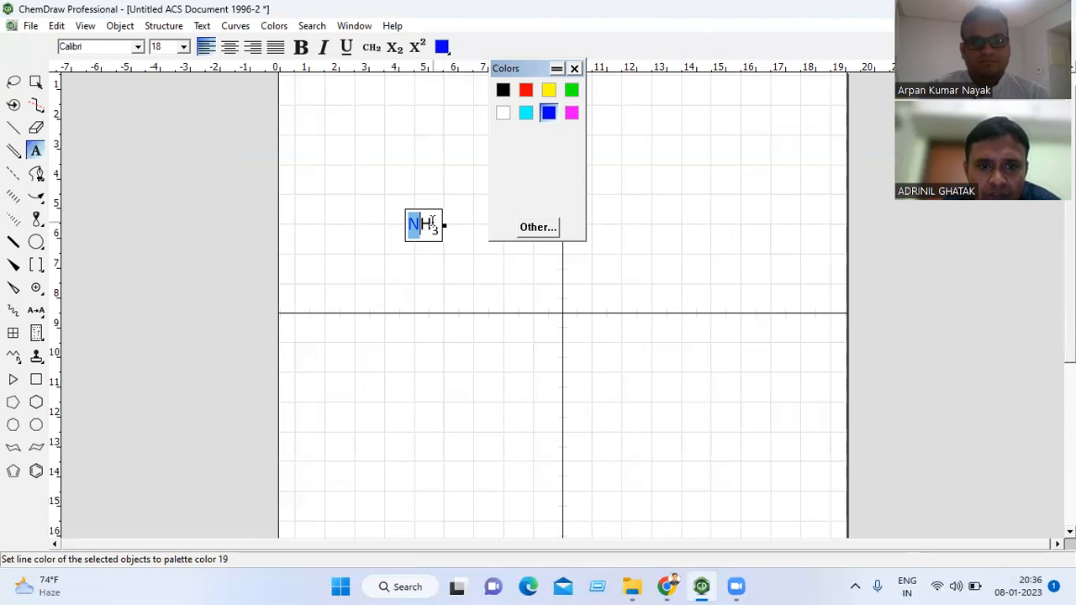
Step: Color the H of the NH3 caption magenta and close the color palette
{"action": "left_click_drag", "start_coordinate": [420, 223], "coordinate": [433, 224]}
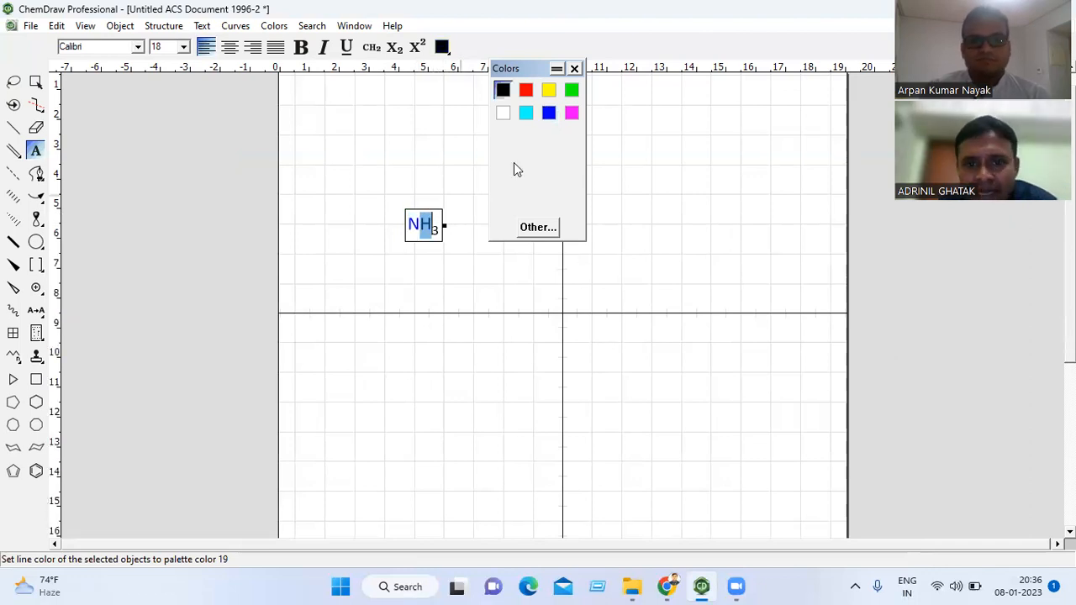
{"action": "left_click", "coordinate": [573, 116]}
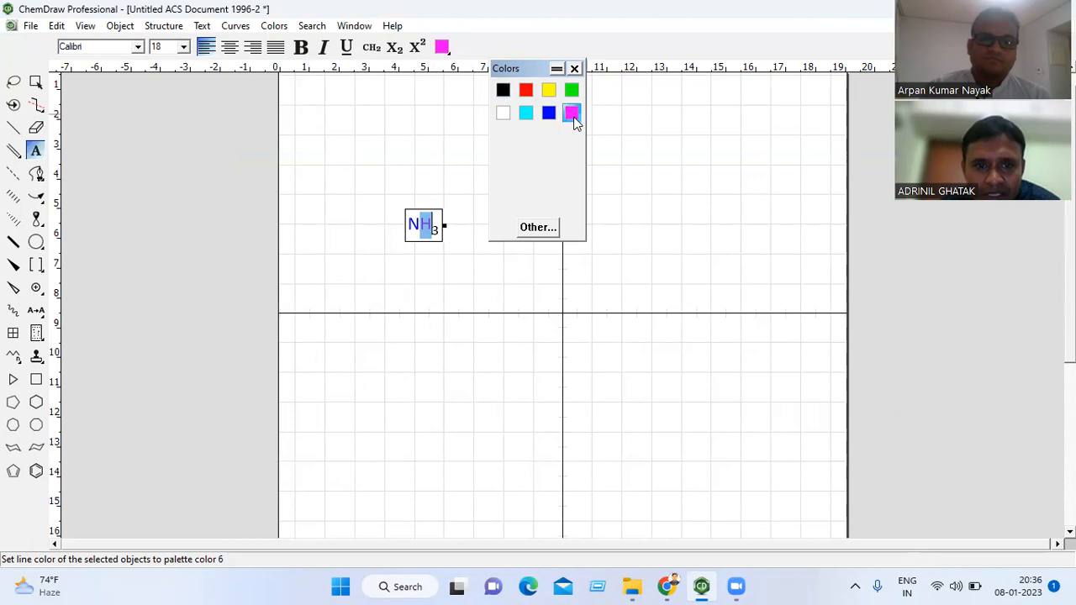
{"action": "left_click", "coordinate": [567, 295]}
{"action": "left_click", "coordinate": [567, 294]}
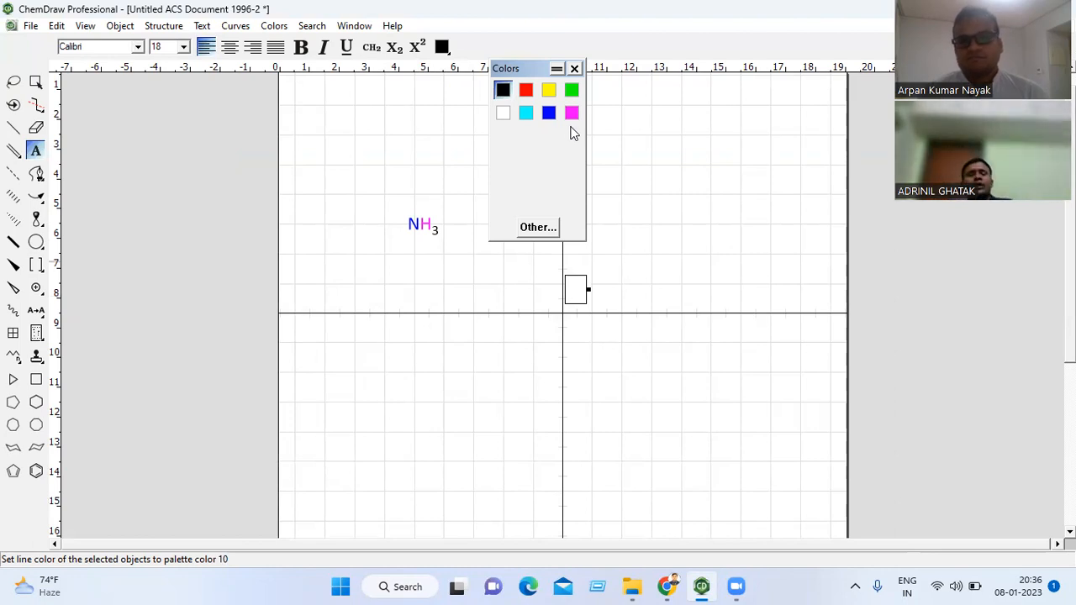
{"action": "left_click", "coordinate": [575, 69]}
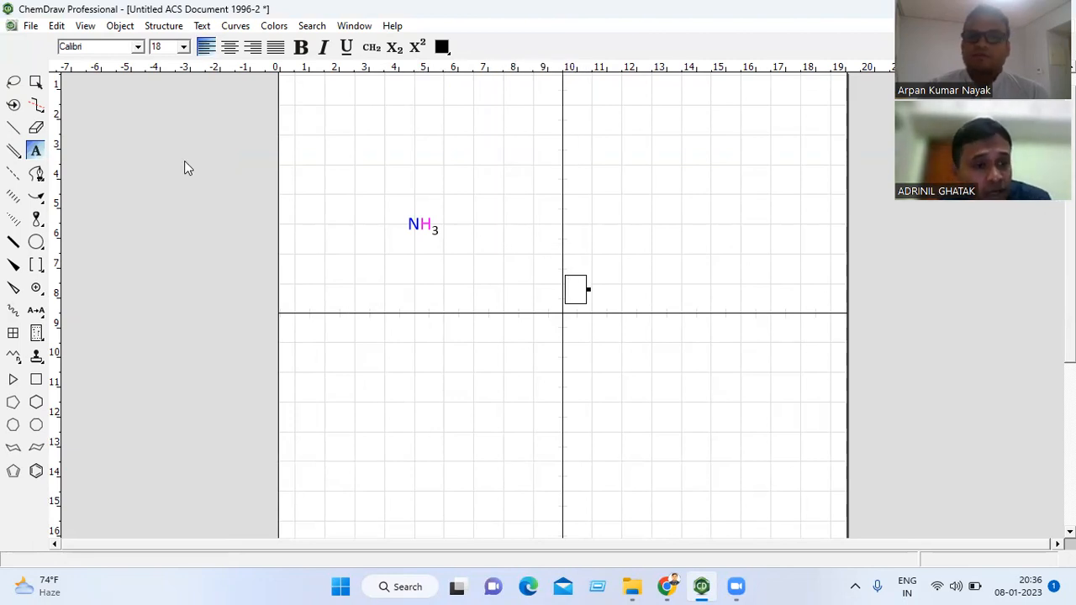
Step: Delete all the text of the NH3 caption
{"action": "left_click", "coordinate": [425, 224]}
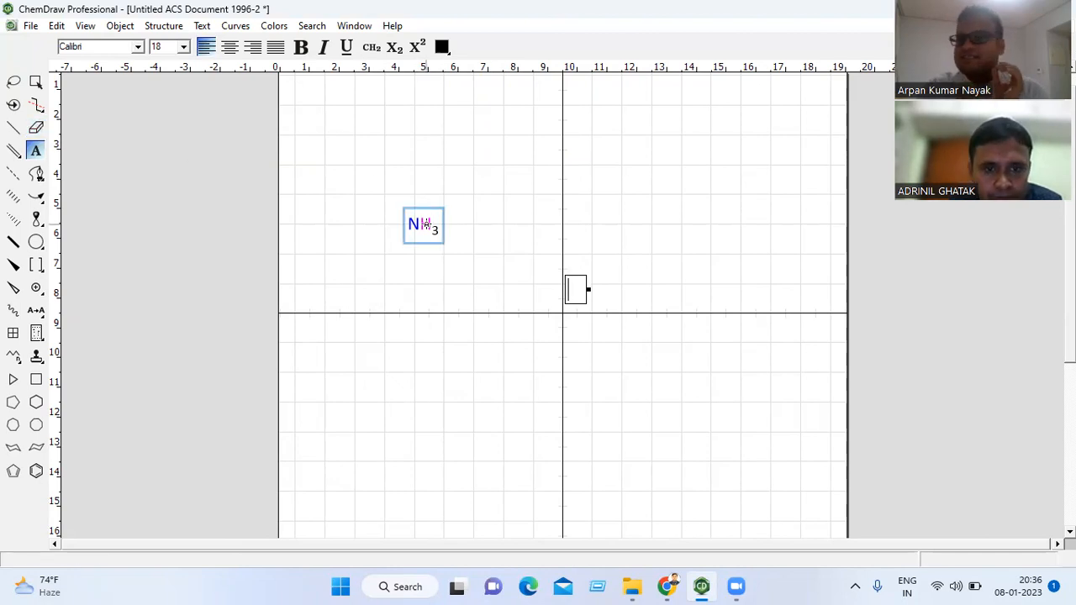
{"action": "double_click", "coordinate": [426, 223]}
{"action": "key", "text": "BackSpace"}
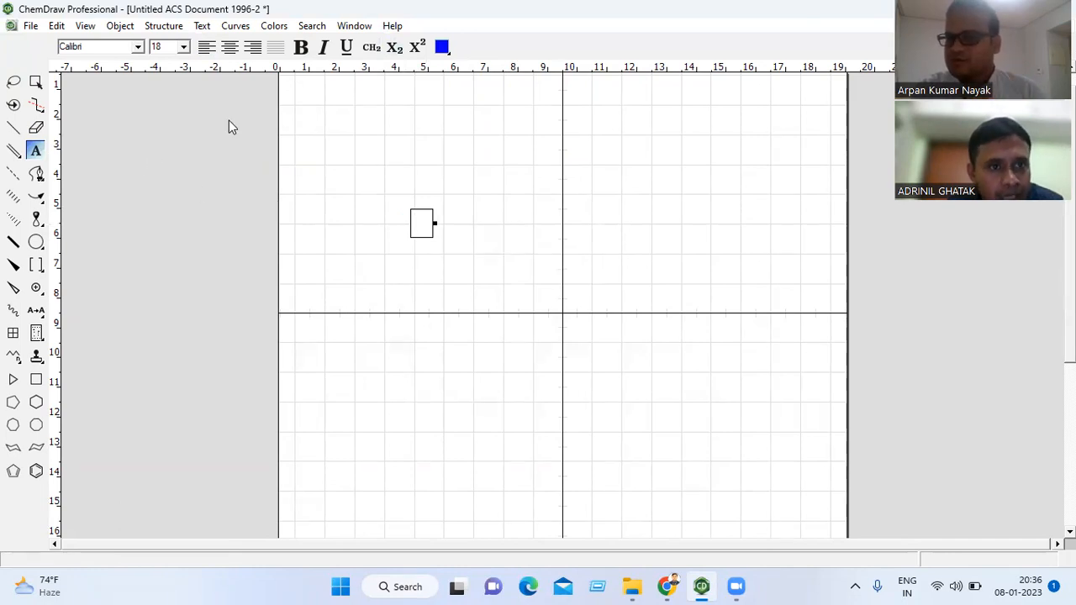
{"action": "left_click", "coordinate": [82, 26]}
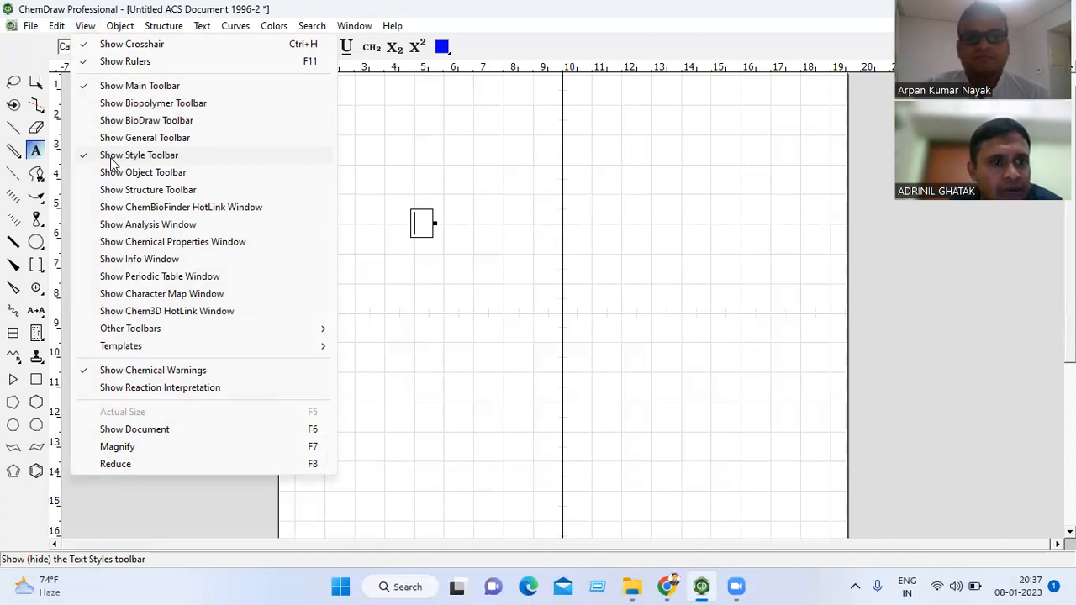
{"action": "left_click", "coordinate": [444, 178]}
{"action": "left_click", "coordinate": [443, 173]}
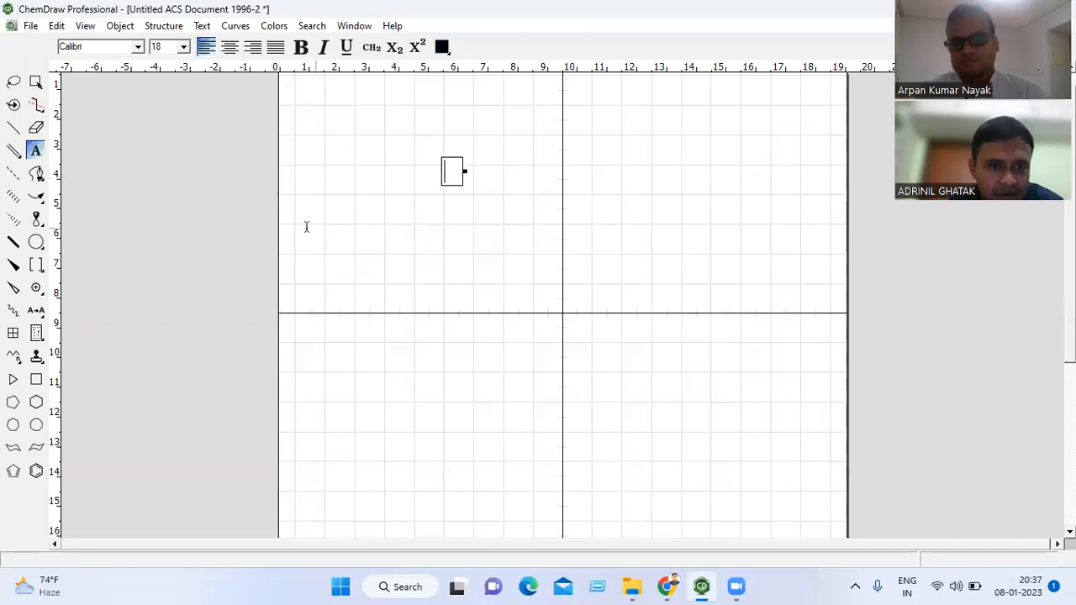
Step: Add the text caption H2 in the page area above and left of the crosshair's centre
{"action": "left_click", "coordinate": [378, 220]}
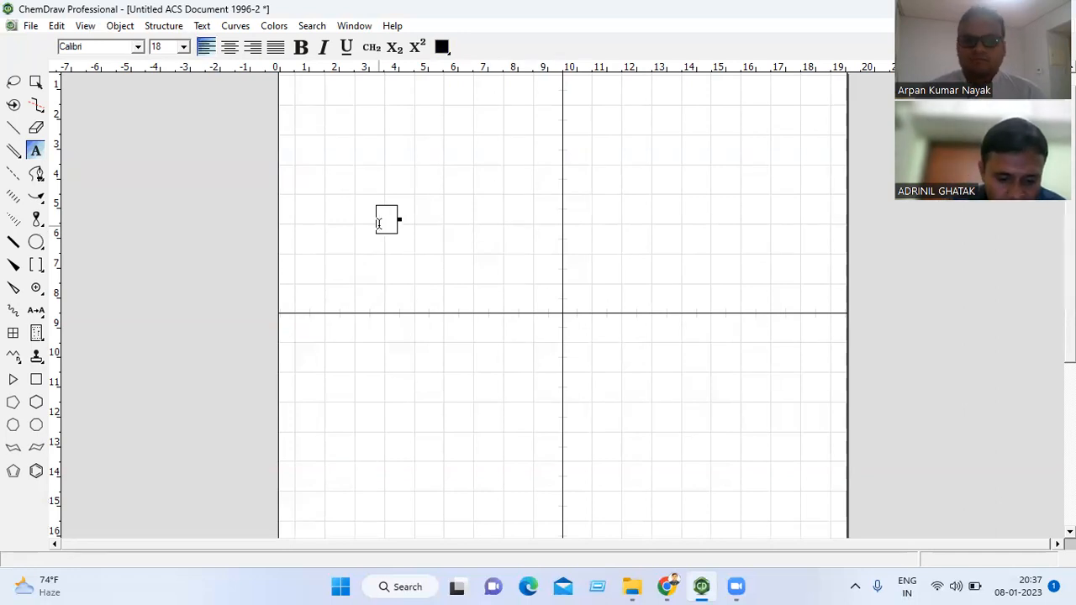
{"action": "type", "text": "H"}
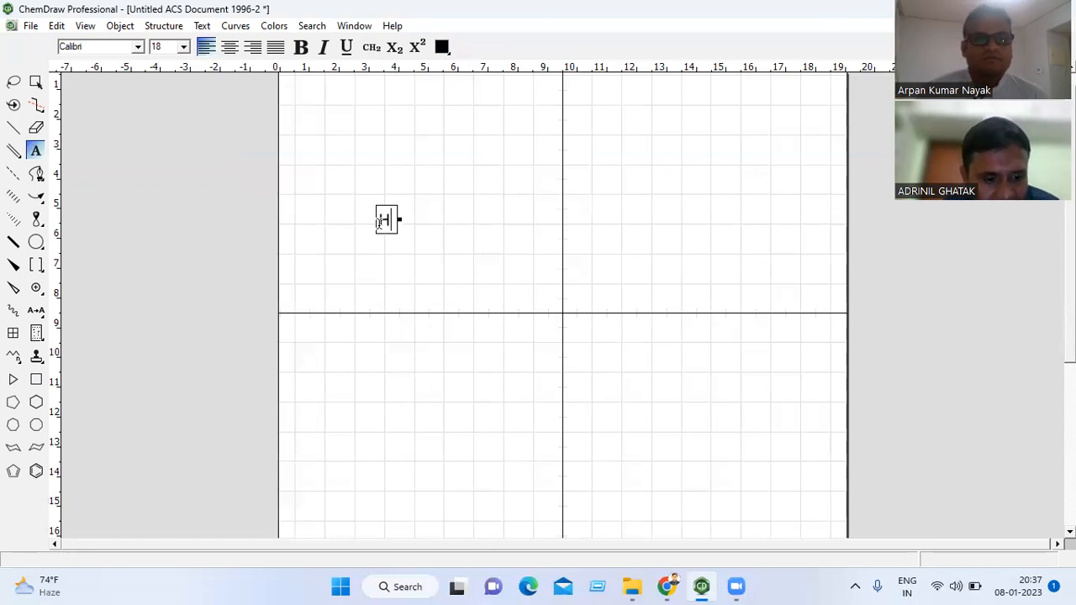
{"action": "type", "text": "2"}
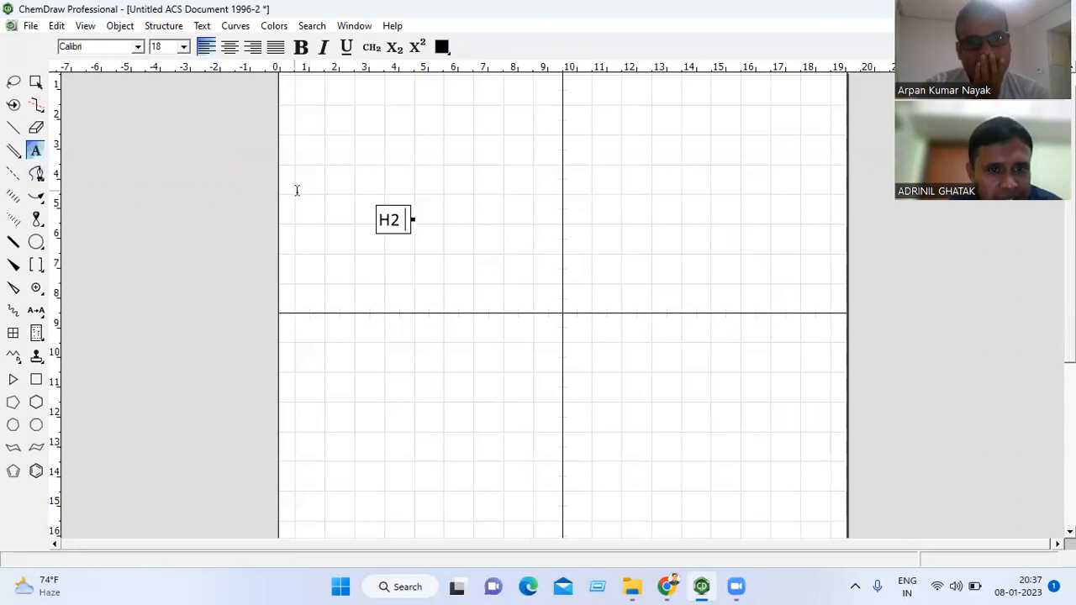
{"action": "left_click", "coordinate": [360, 215]}
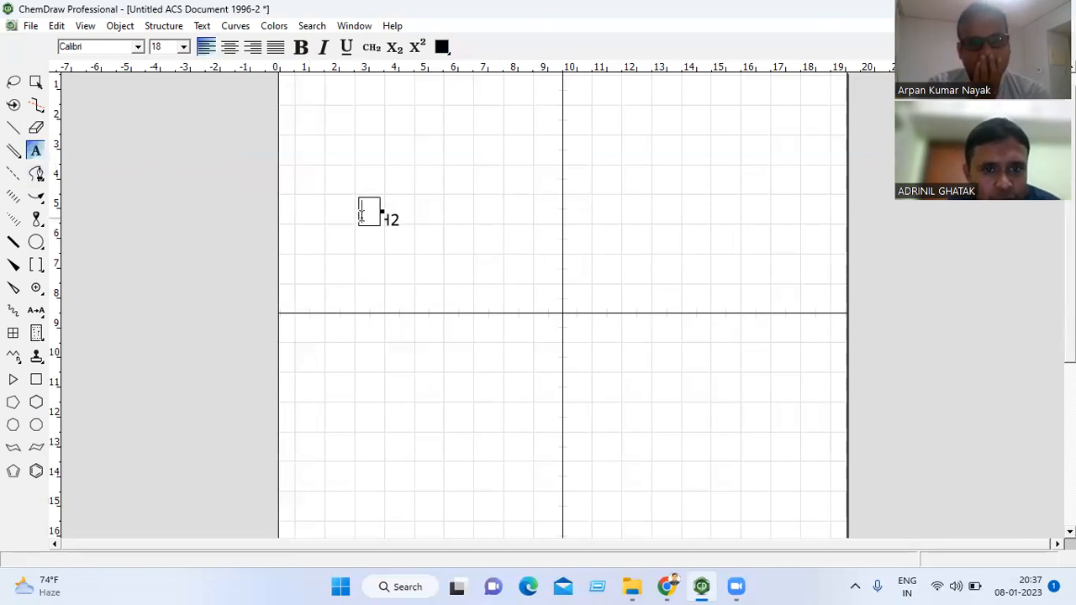
Step: Extend the H2 caption so that it reads "H2 + N2"
{"action": "double_click", "coordinate": [398, 217]}
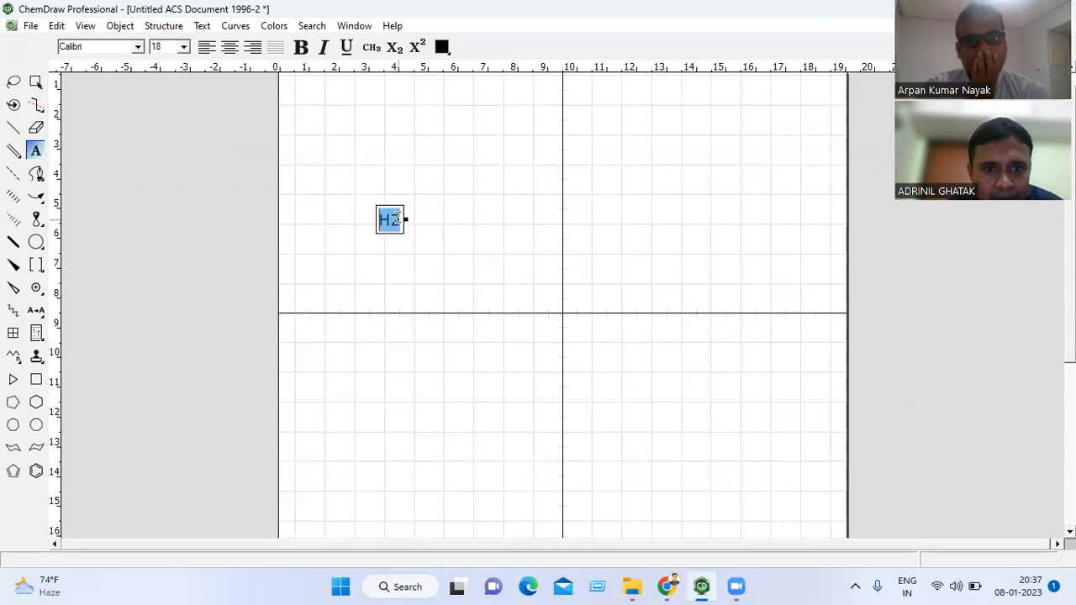
{"action": "left_click", "coordinate": [397, 218]}
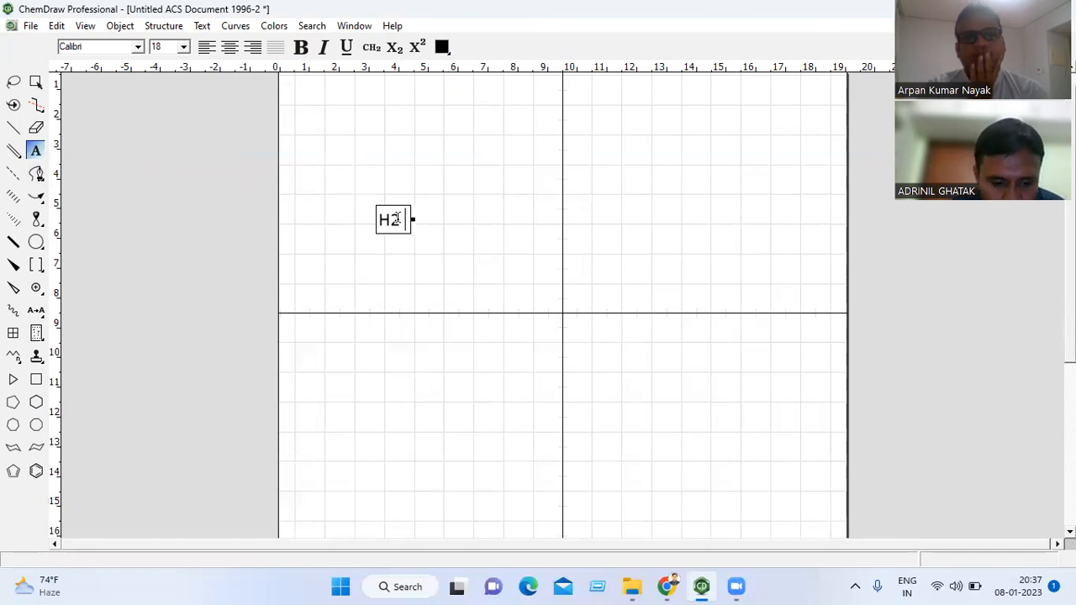
{"action": "type", "text": "+"}
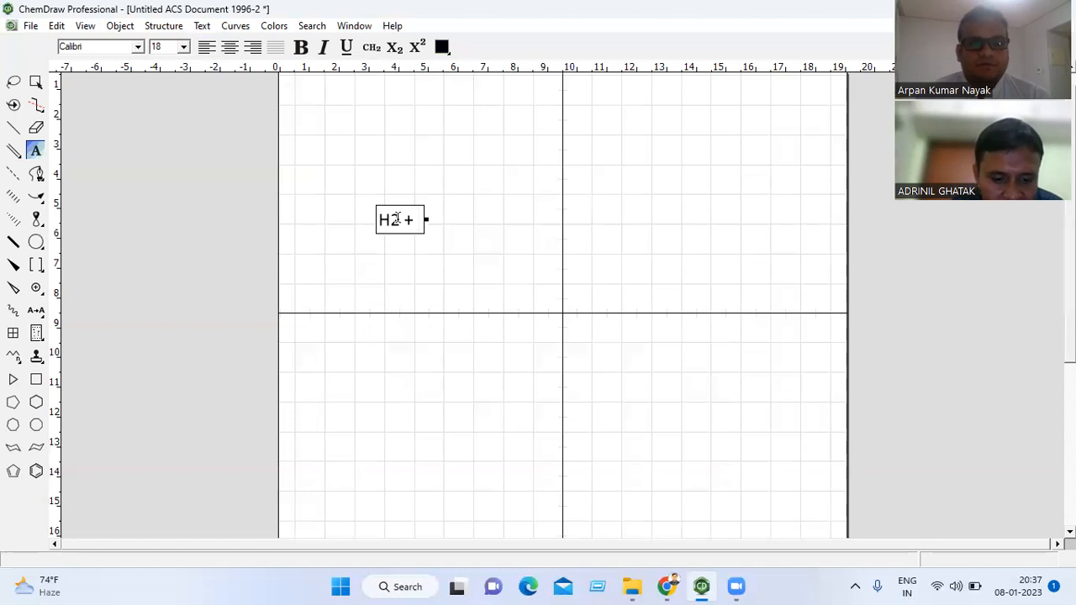
{"action": "type", "text": " N2"}
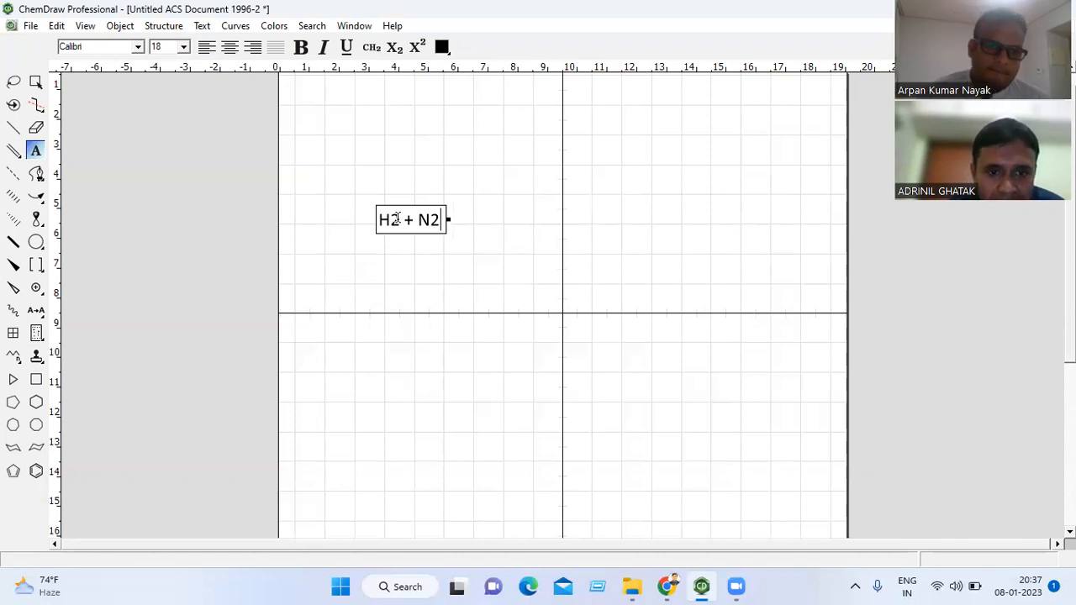
Step: Format the 2 of H2 and the 2 of N2 as subscripts in the caption
{"action": "left_click_drag", "start_coordinate": [400, 217], "coordinate": [392, 218]}
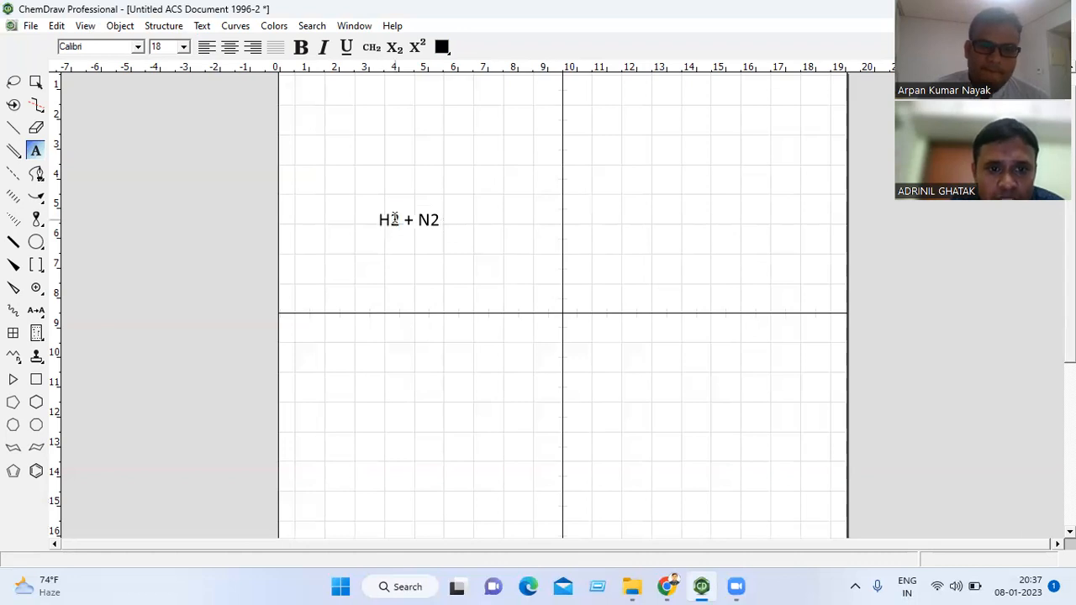
{"action": "left_click", "coordinate": [396, 49]}
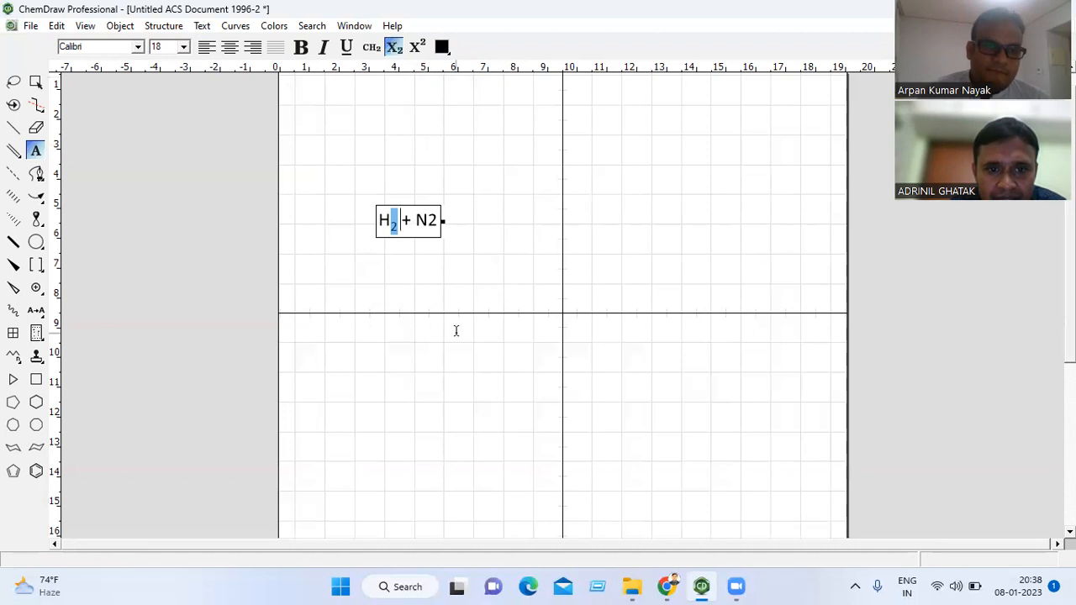
{"action": "left_click_drag", "start_coordinate": [431, 220], "coordinate": [439, 220]}
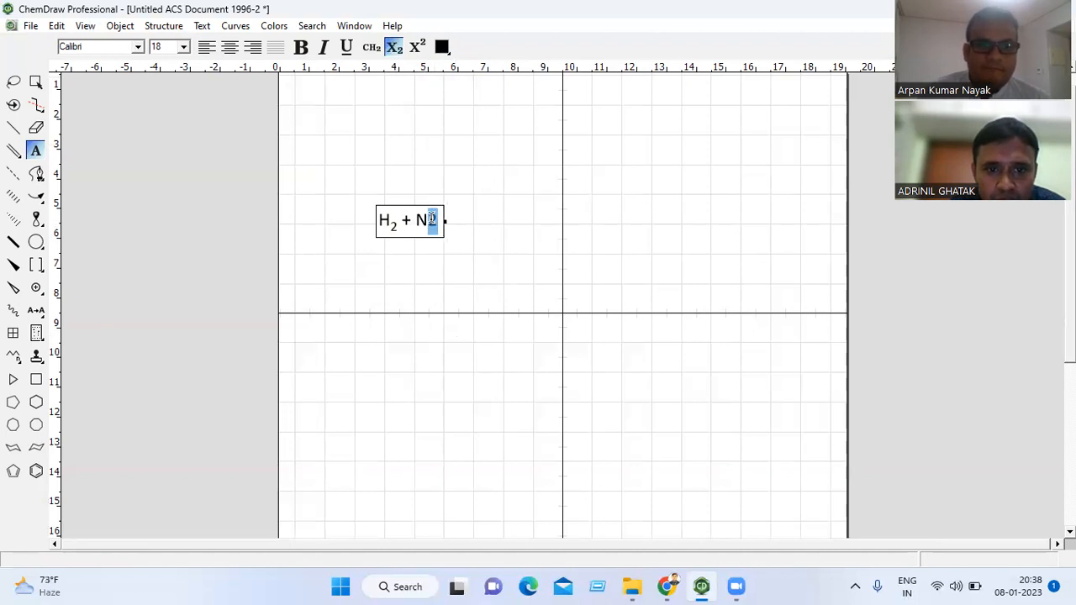
{"action": "left_click", "coordinate": [396, 49]}
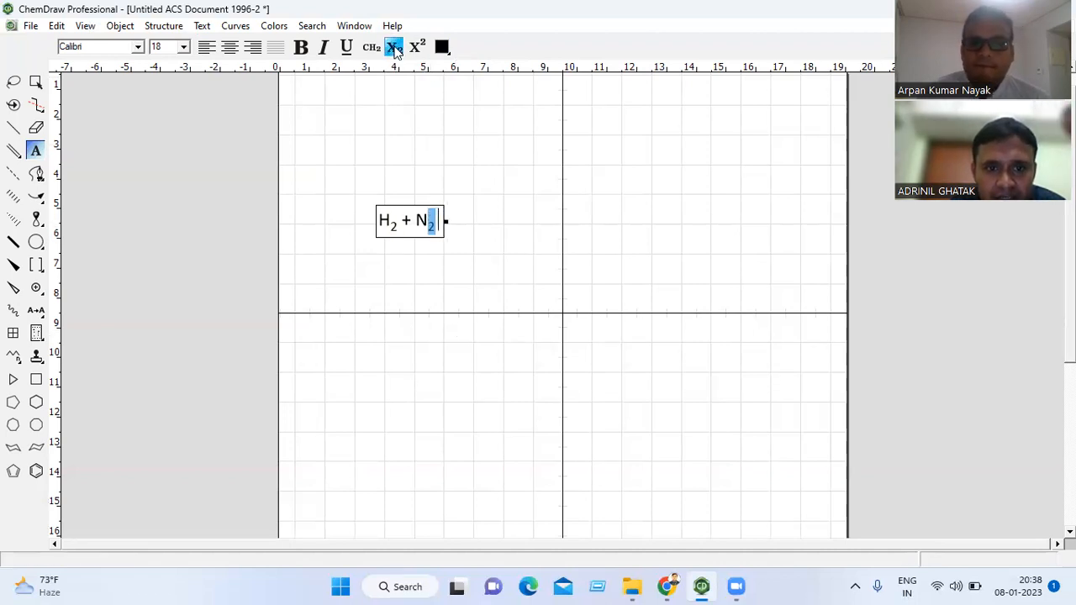
{"action": "left_click", "coordinate": [475, 191]}
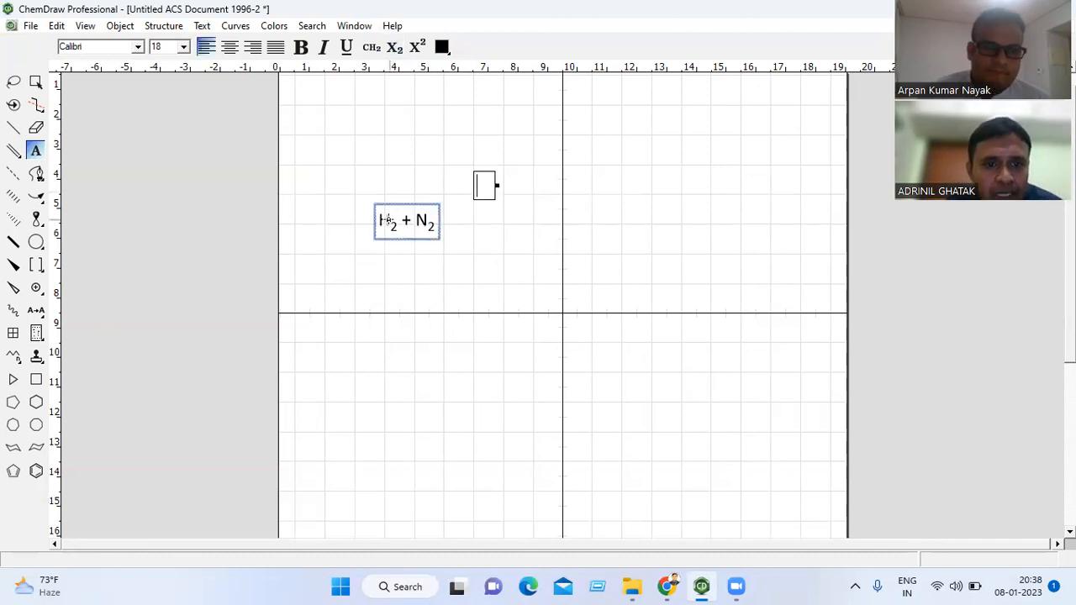
Step: Try adding the coefficient 3 before N2 in the reactants caption and delete it again
{"action": "double_click", "coordinate": [417, 220]}
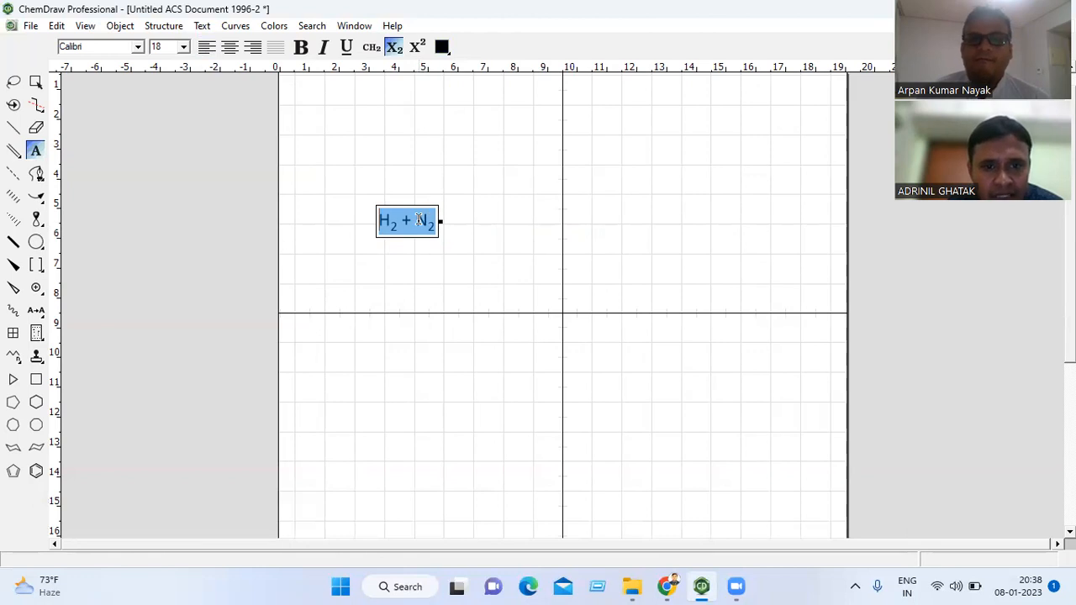
{"action": "left_click", "coordinate": [416, 219]}
{"action": "type", "text": "3"}
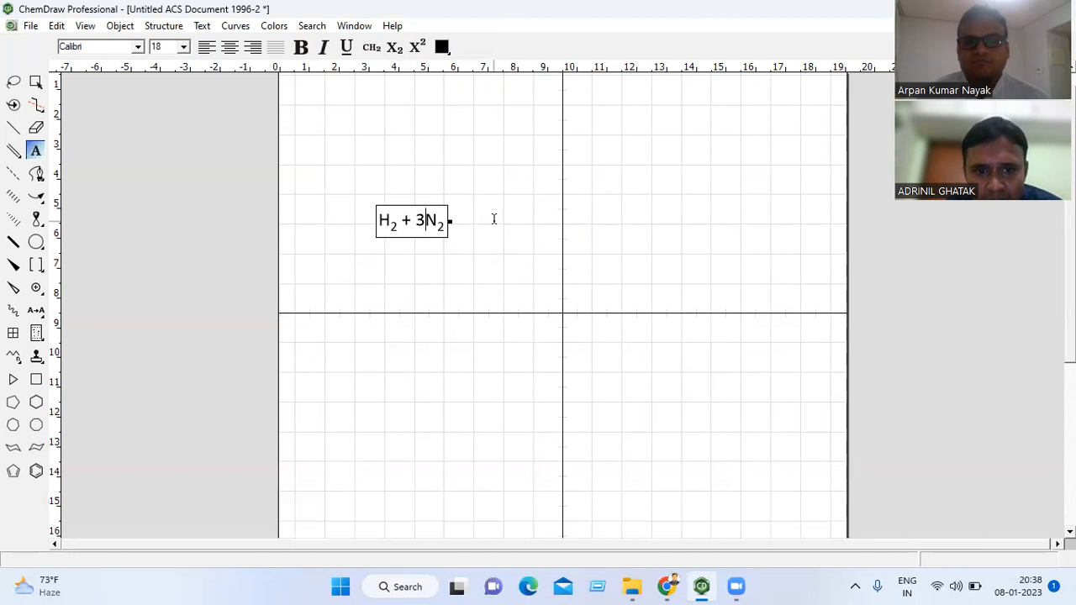
{"action": "key", "text": "BackSpace"}
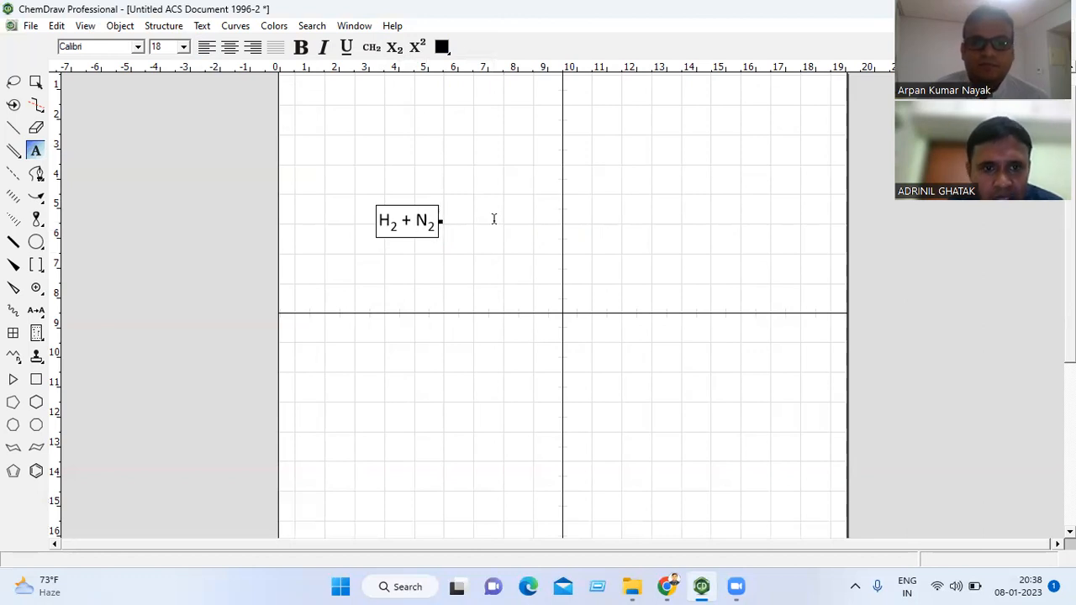
{"action": "left_click", "coordinate": [484, 282]}
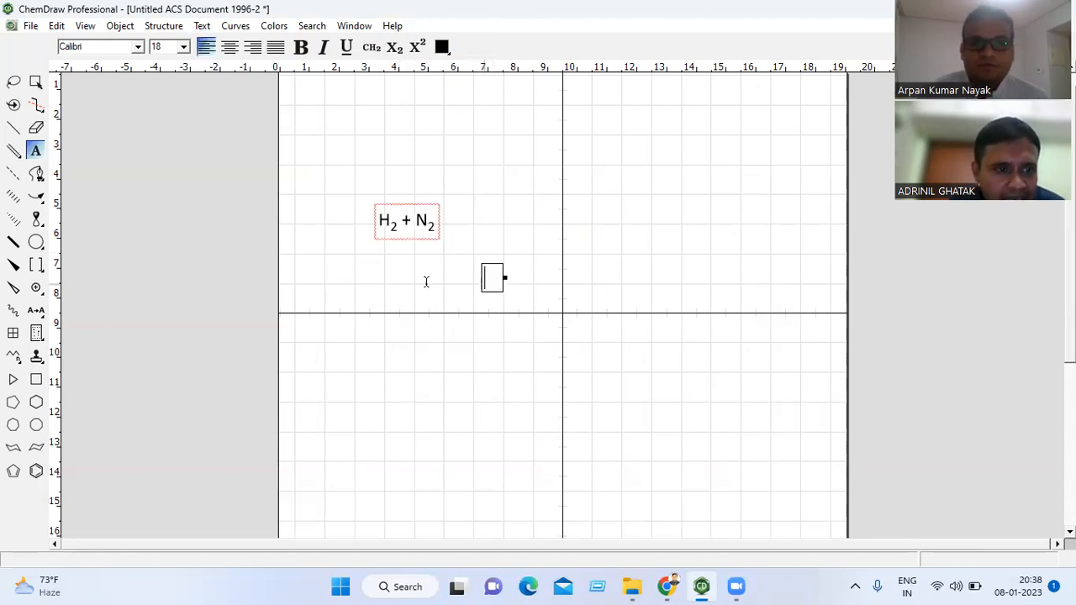
Step: Draw a short horizontal reaction arrow with a small solid head just after the H2 + N2 caption
{"action": "left_click", "coordinate": [38, 203]}
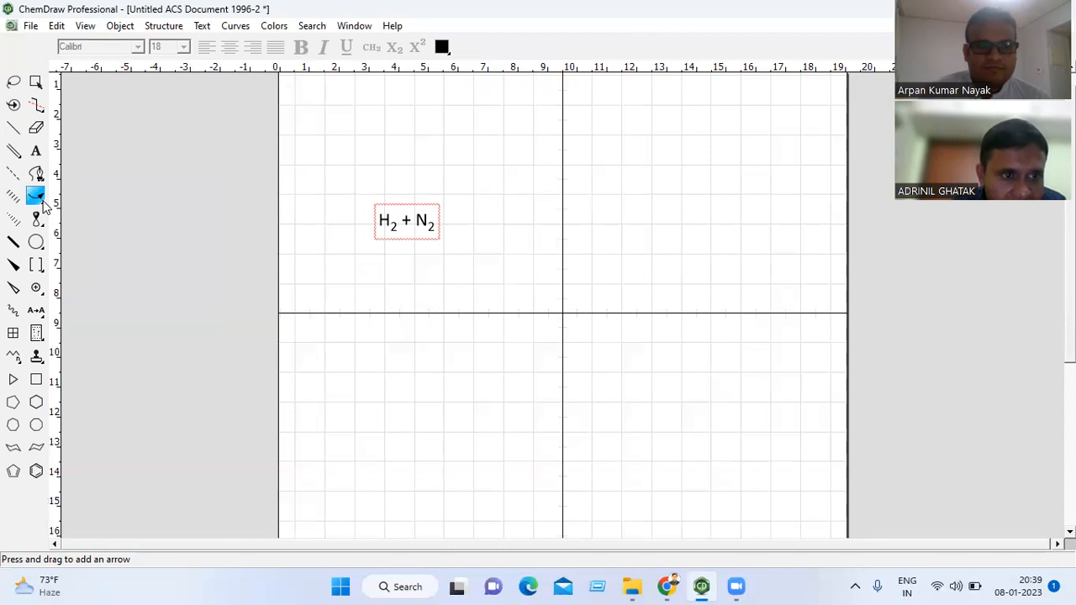
{"action": "left_click", "coordinate": [43, 201]}
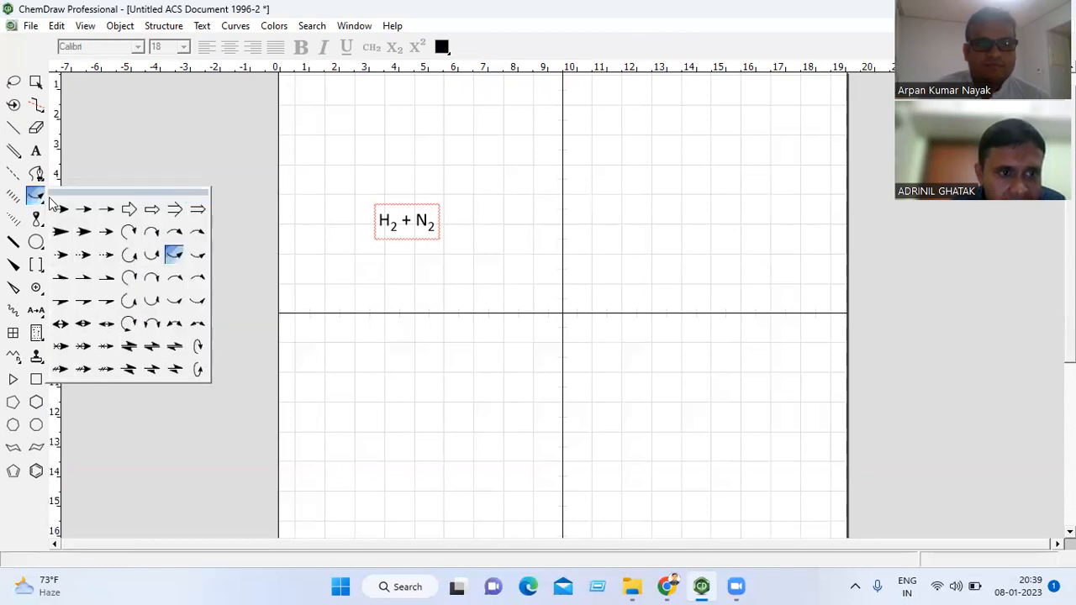
{"action": "left_click_drag", "start_coordinate": [58, 196], "coordinate": [61, 204]}
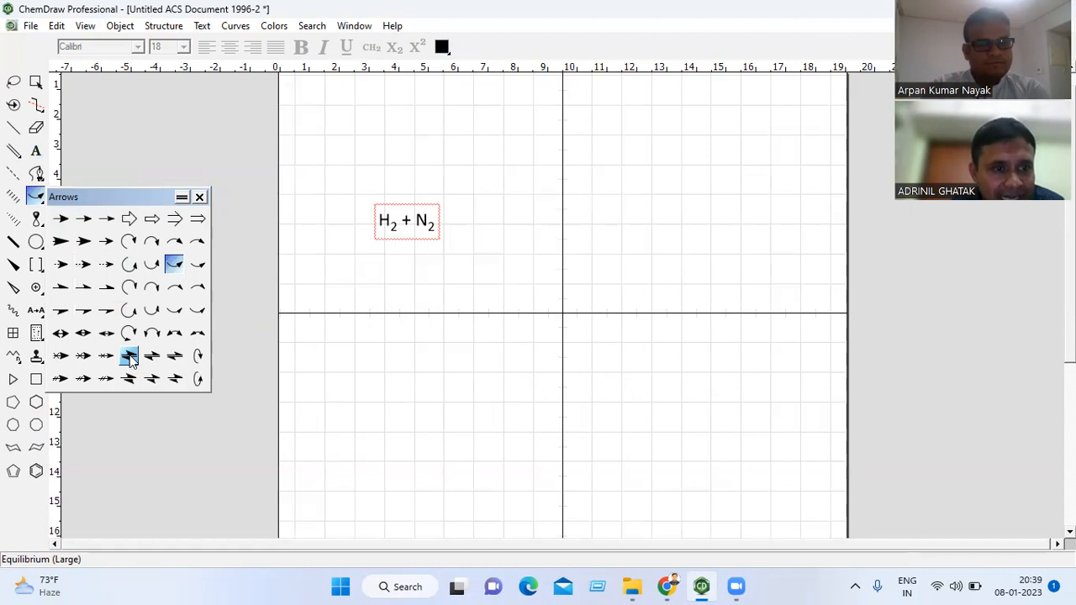
{"action": "left_click", "coordinate": [107, 220]}
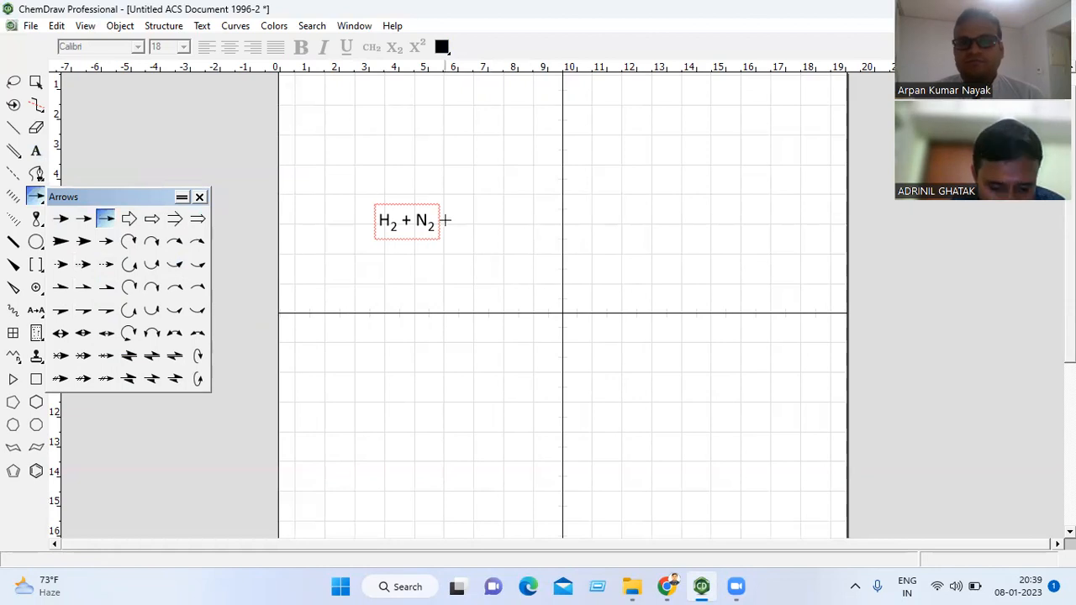
{"action": "left_click_drag", "start_coordinate": [444, 220], "coordinate": [484, 221]}
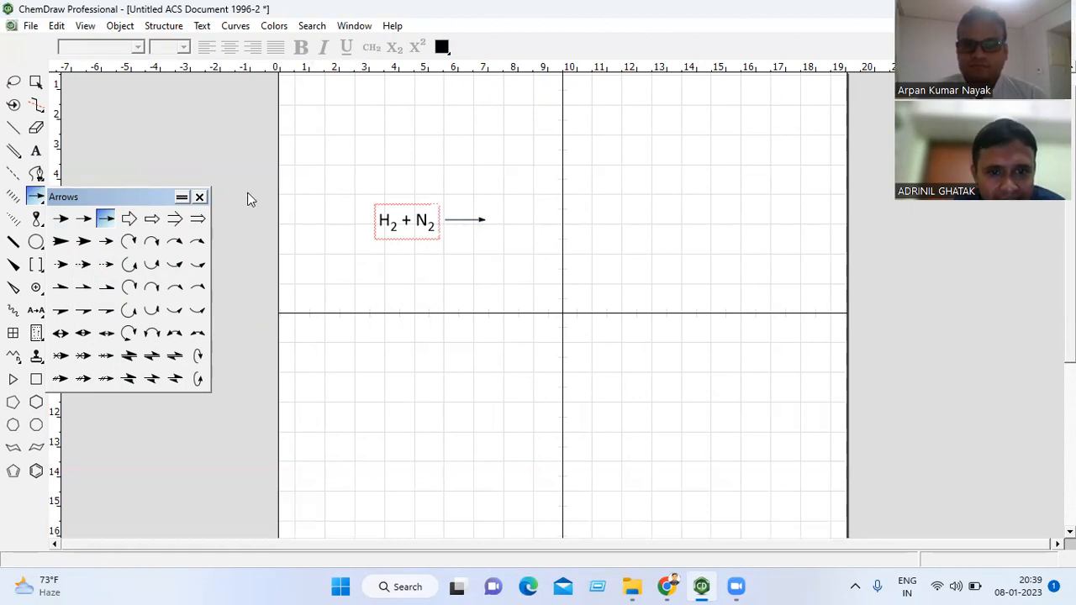
{"action": "left_click", "coordinate": [200, 196]}
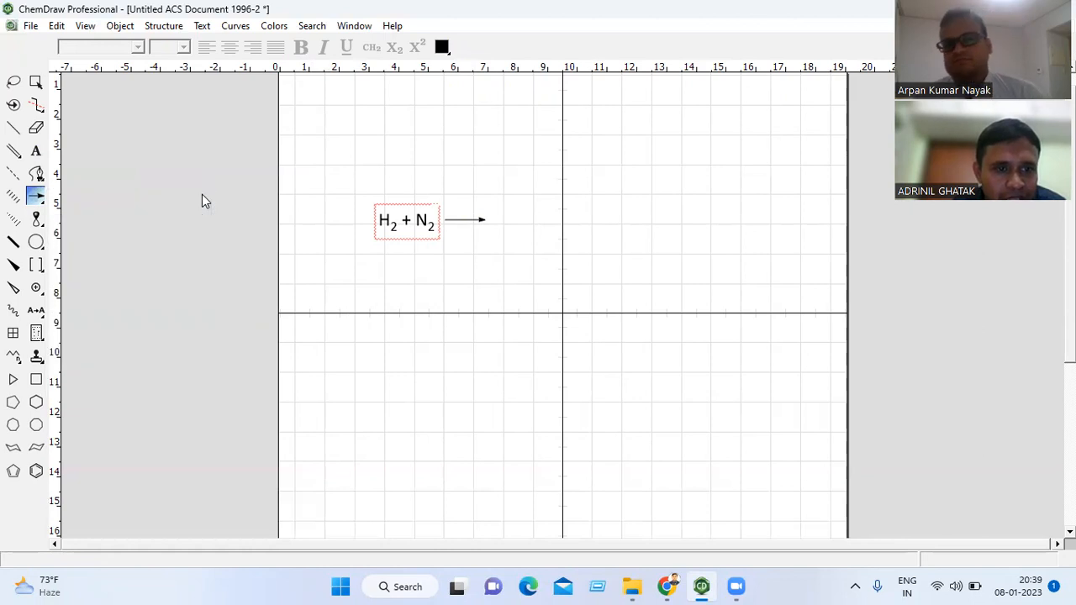
Step: Add the text caption NH3 just beyond the head of the reaction arrow
{"action": "left_click", "coordinate": [35, 151]}
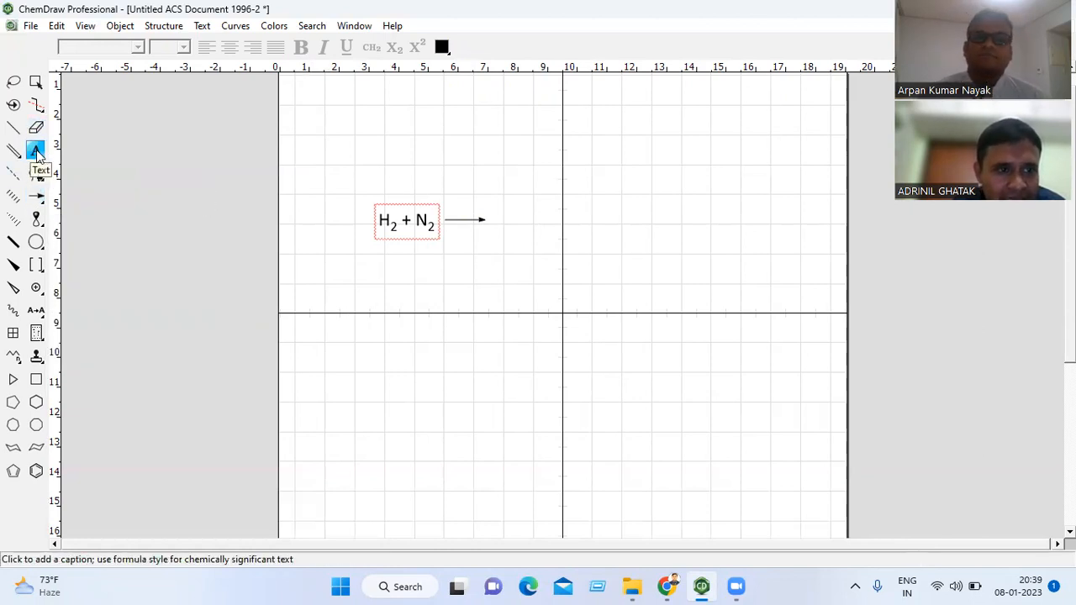
{"action": "left_click", "coordinate": [510, 219]}
{"action": "type", "text": "N"}
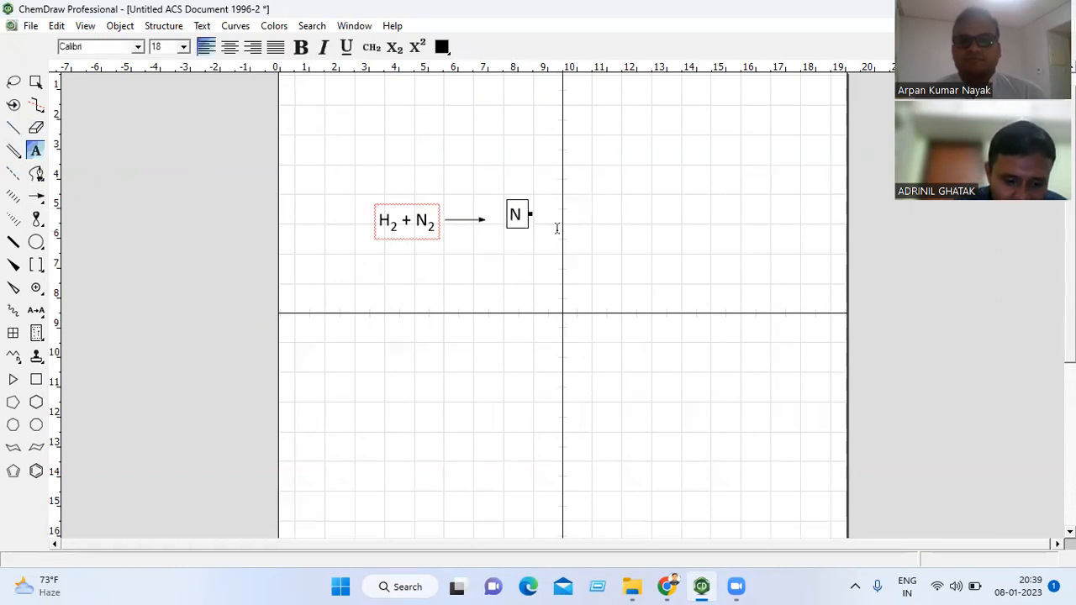
{"action": "type", "text": "H3"}
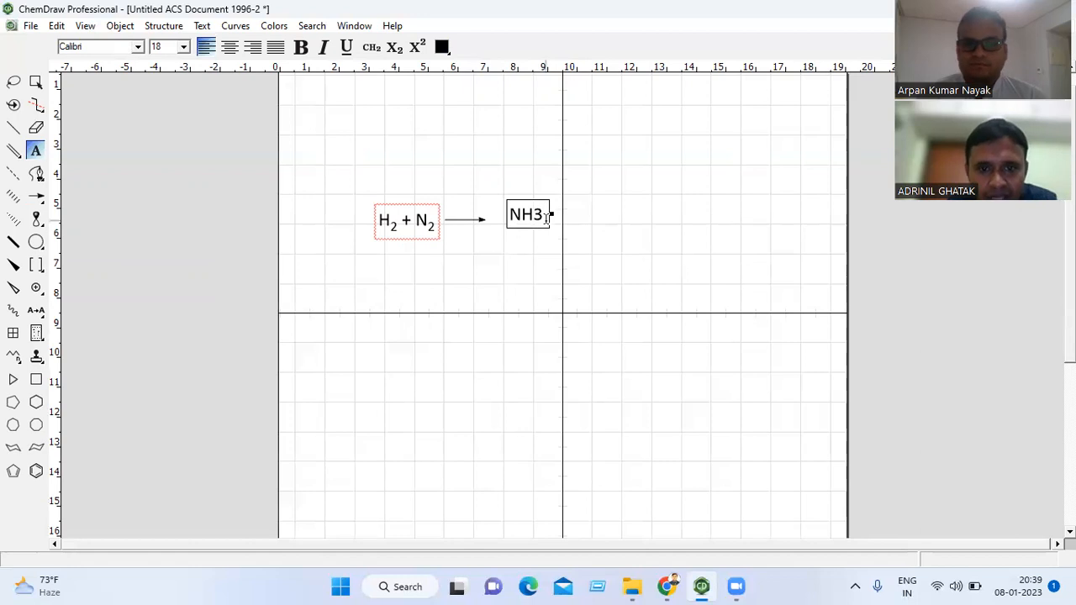
Step: Format the 3 of the NH3 caption as a subscript
{"action": "left_click", "coordinate": [13, 84]}
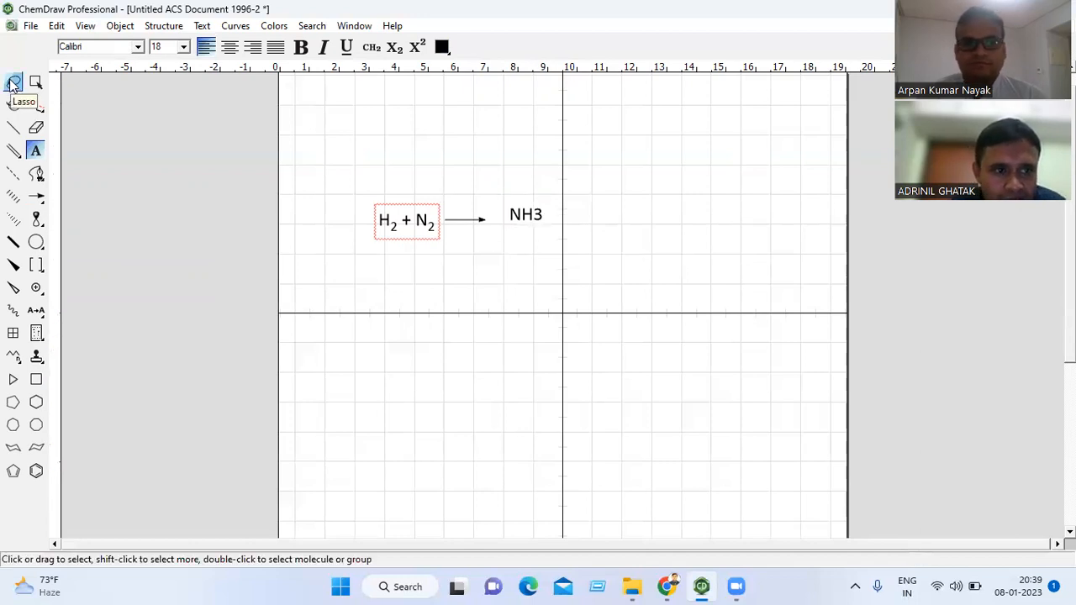
{"action": "left_click", "coordinate": [36, 152]}
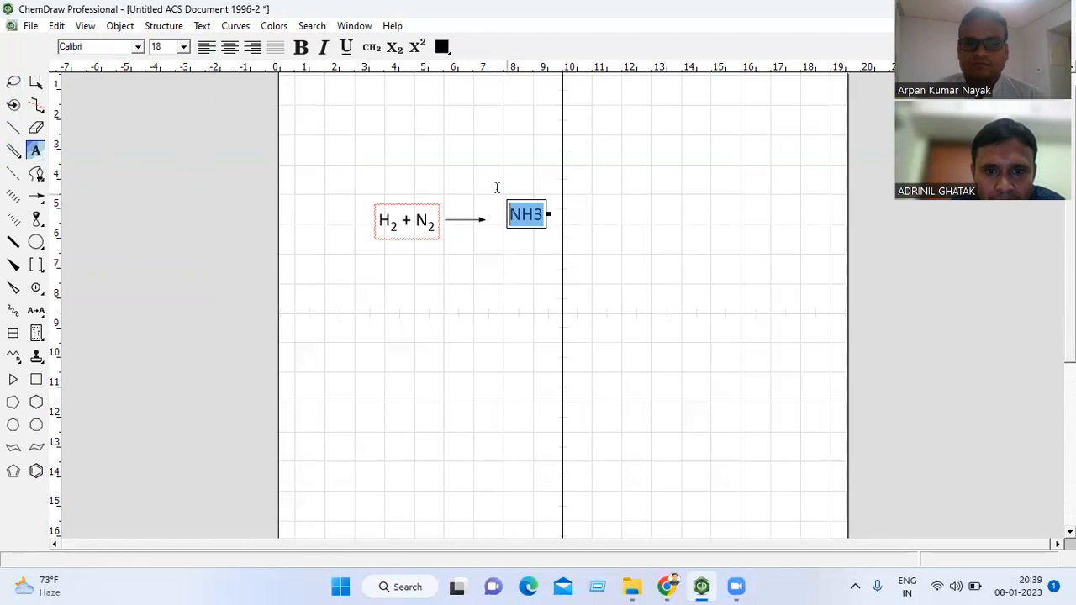
{"action": "left_click", "coordinate": [539, 214]}
{"action": "left_click_drag", "start_coordinate": [547, 215], "coordinate": [538, 213]}
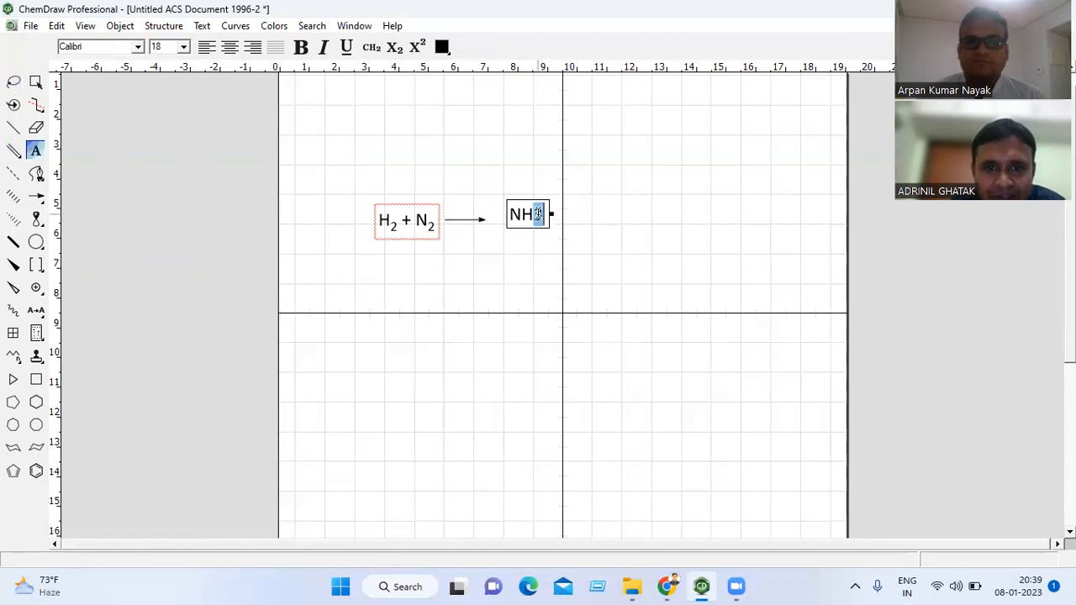
{"action": "left_click", "coordinate": [396, 50]}
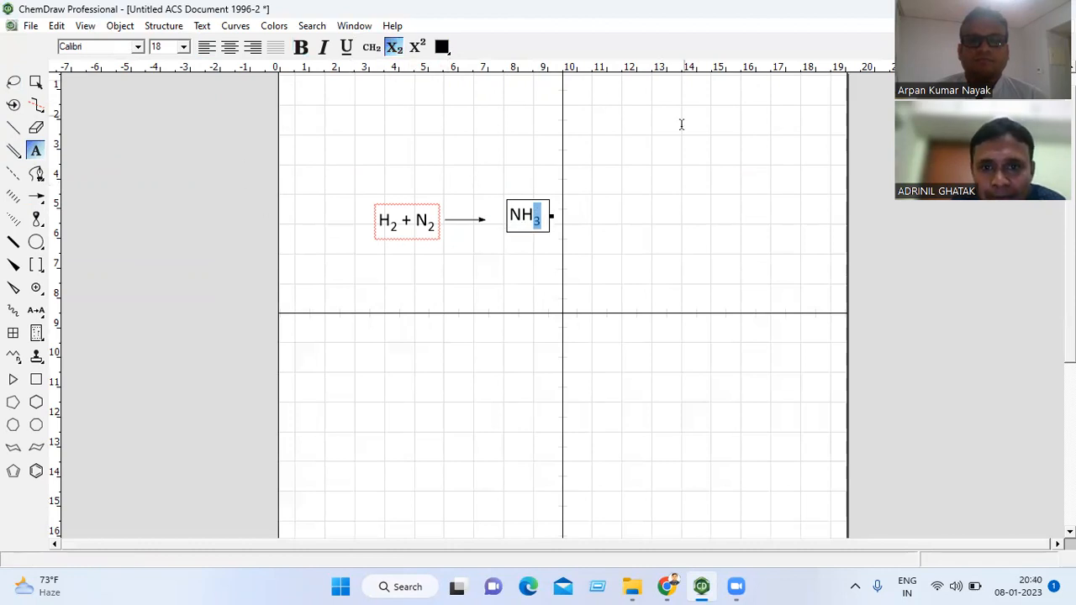
Step: Lasso the reactants caption, arrow and NH3 together and move the equation down to just above the horizontal crosshair line
{"action": "left_click", "coordinate": [13, 83]}
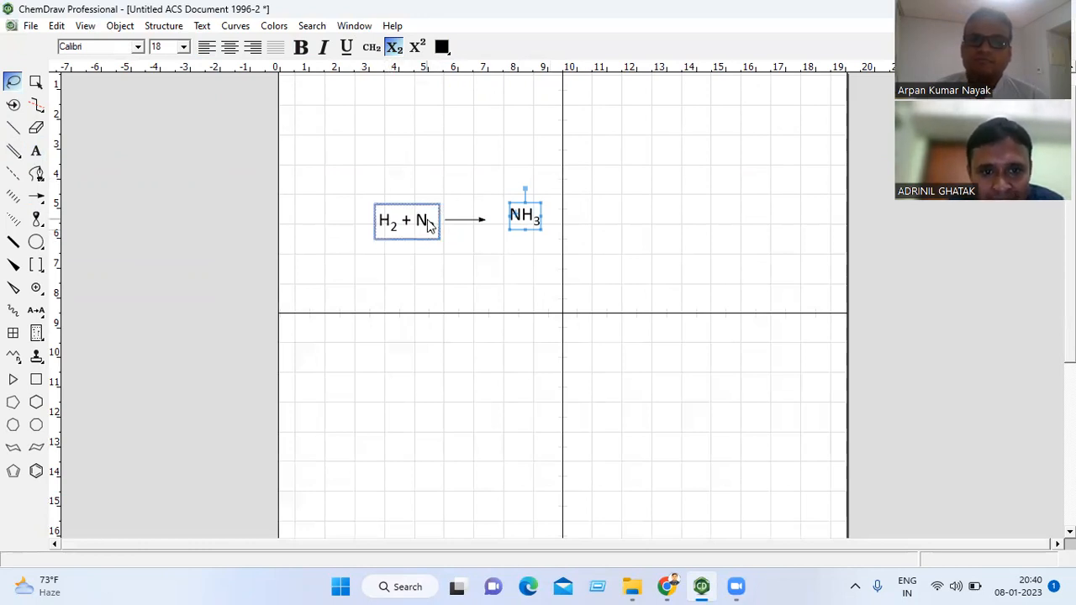
{"action": "left_click", "coordinate": [540, 280]}
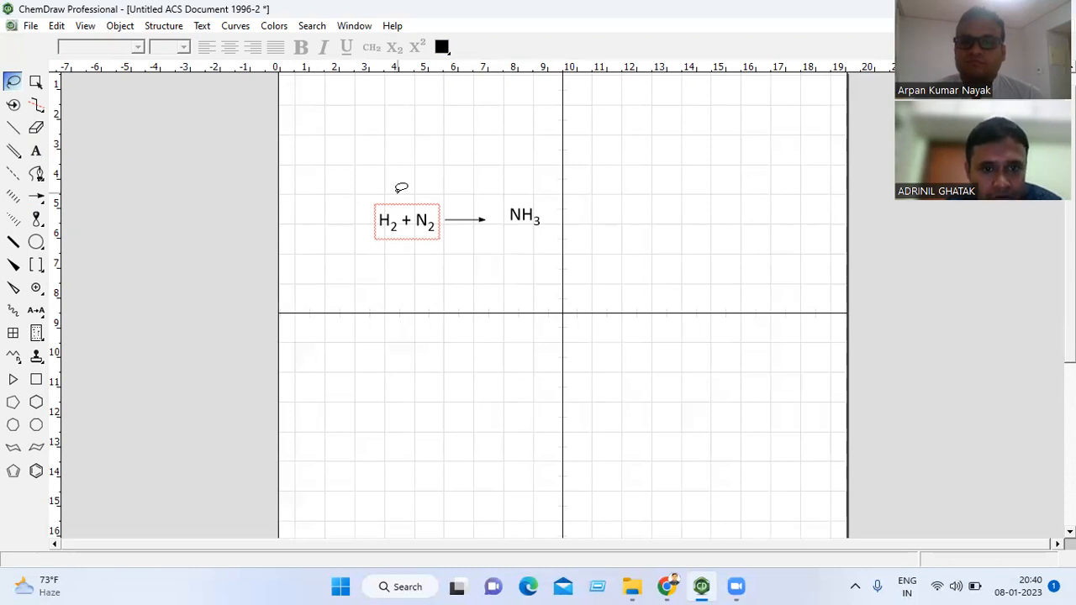
{"action": "mouse_move", "coordinate": [400, 188]}
{"action": "left_mouse_down"}
{"action": "mouse_move", "coordinate": [377, 186]}
{"action": "mouse_move", "coordinate": [378, 235]}
{"action": "mouse_move", "coordinate": [480, 255]}
{"action": "mouse_move", "coordinate": [541, 228]}
{"action": "mouse_move", "coordinate": [487, 173]}
{"action": "mouse_move", "coordinate": [471, 177]}
{"action": "left_mouse_up"}
{"action": "left_click_drag", "start_coordinate": [410, 218], "coordinate": [404, 302]}
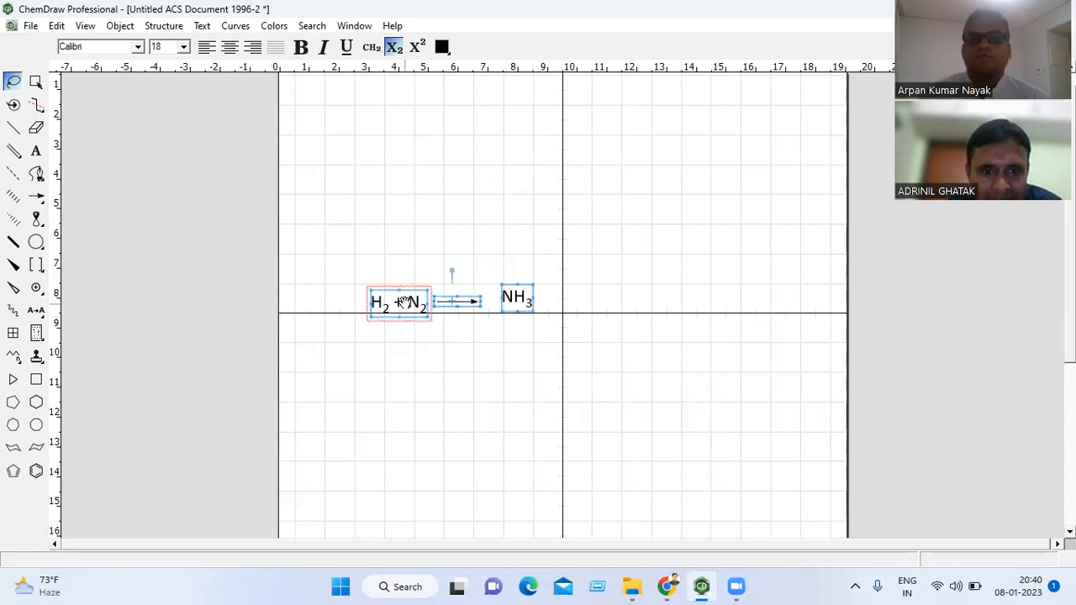
Step: Move only the NH3 caption closer to the arrow and level with the H2 + N2 caption
{"action": "left_click", "coordinate": [427, 225]}
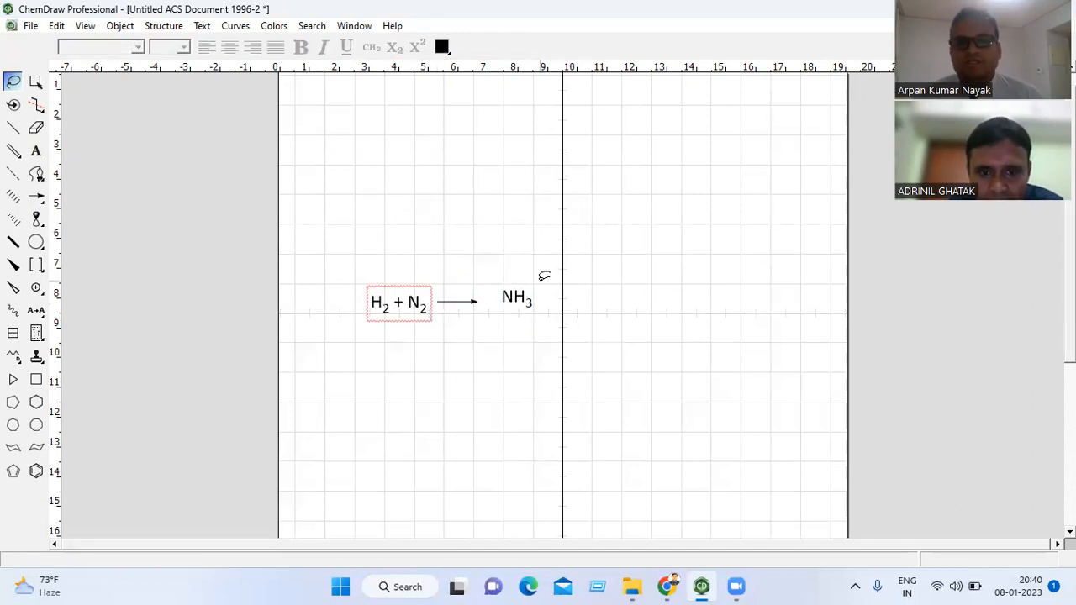
{"action": "mouse_move", "coordinate": [541, 280]}
{"action": "left_mouse_down"}
{"action": "mouse_move", "coordinate": [507, 277]}
{"action": "mouse_move", "coordinate": [498, 303]}
{"action": "mouse_move", "coordinate": [540, 307]}
{"action": "mouse_move", "coordinate": [550, 274]}
{"action": "mouse_move", "coordinate": [512, 294]}
{"action": "left_mouse_up"}
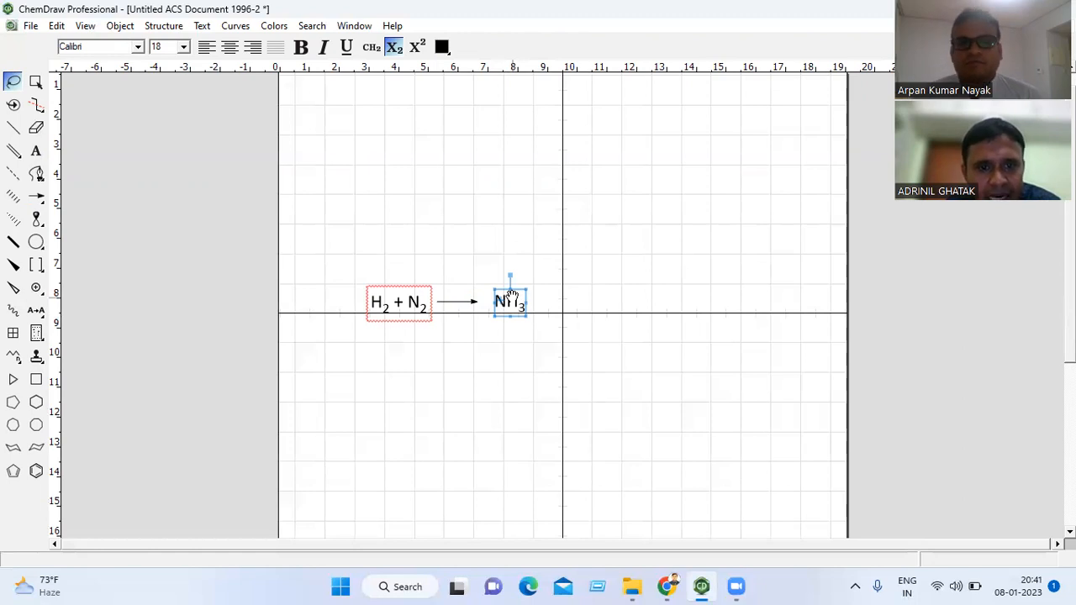
{"action": "left_click", "coordinate": [475, 370]}
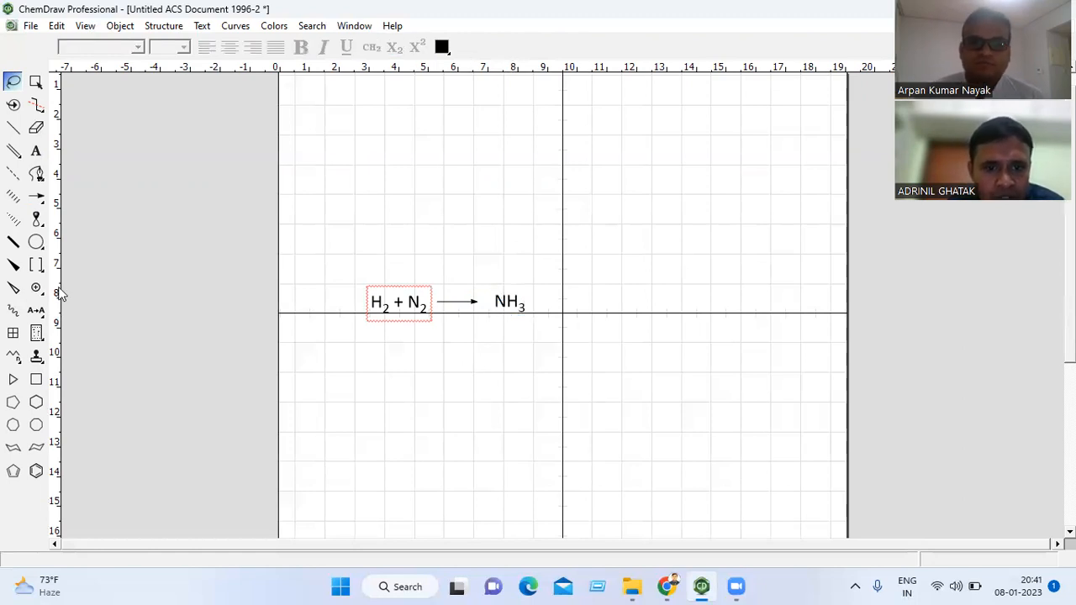
Step: Lasso the whole equation and move it onto the centre of the crosshair
{"action": "mouse_move", "coordinate": [479, 266]}
{"action": "left_mouse_down"}
{"action": "mouse_move", "coordinate": [438, 252]}
{"action": "mouse_move", "coordinate": [363, 268]}
{"action": "mouse_move", "coordinate": [458, 367]}
{"action": "mouse_move", "coordinate": [545, 288]}
{"action": "mouse_move", "coordinate": [537, 282]}
{"action": "left_mouse_up"}
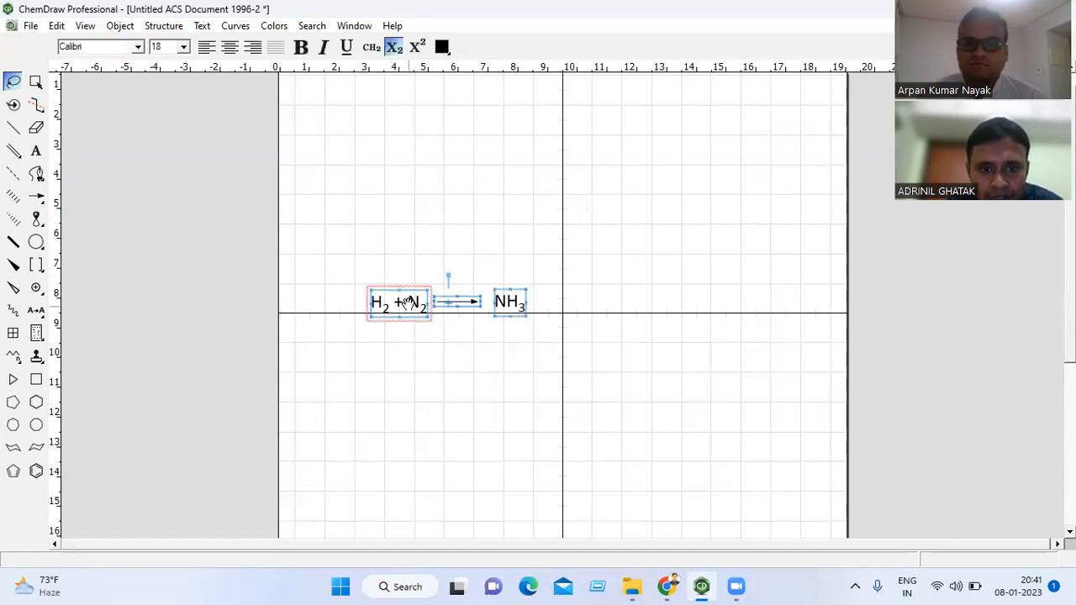
{"action": "left_click_drag", "start_coordinate": [408, 303], "coordinate": [510, 312]}
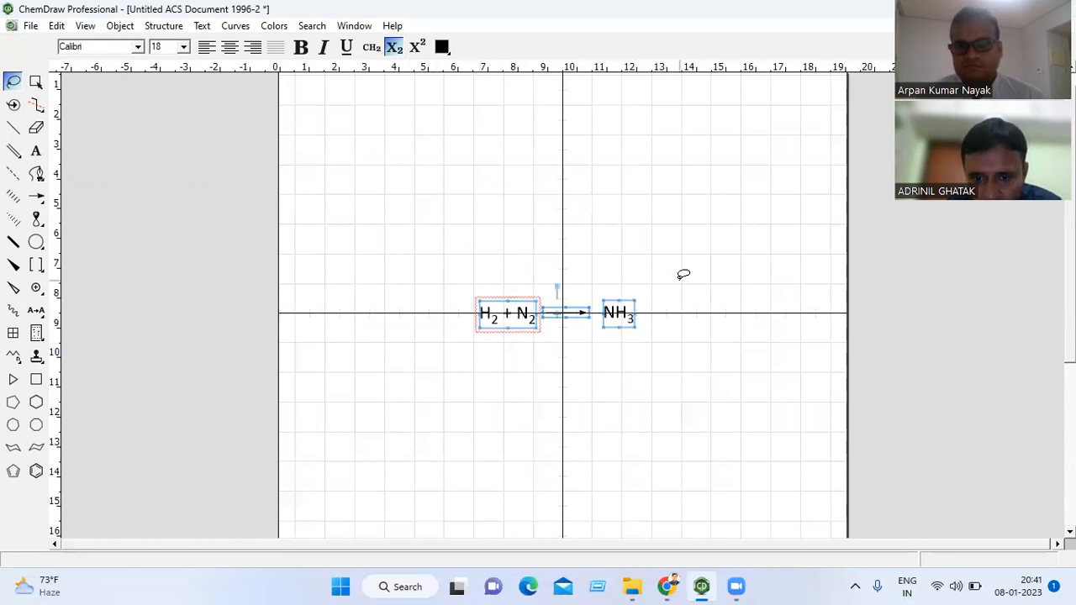
{"action": "mouse_move", "coordinate": [684, 275]}
{"action": "left_mouse_down"}
{"action": "mouse_move", "coordinate": [617, 252]}
{"action": "mouse_move", "coordinate": [529, 257]}
{"action": "mouse_move", "coordinate": [499, 265]}
{"action": "mouse_move", "coordinate": [473, 300]}
{"action": "mouse_move", "coordinate": [473, 320]}
{"action": "mouse_move", "coordinate": [588, 364]}
{"action": "mouse_move", "coordinate": [655, 329]}
{"action": "mouse_move", "coordinate": [653, 272]}
{"action": "left_mouse_up"}
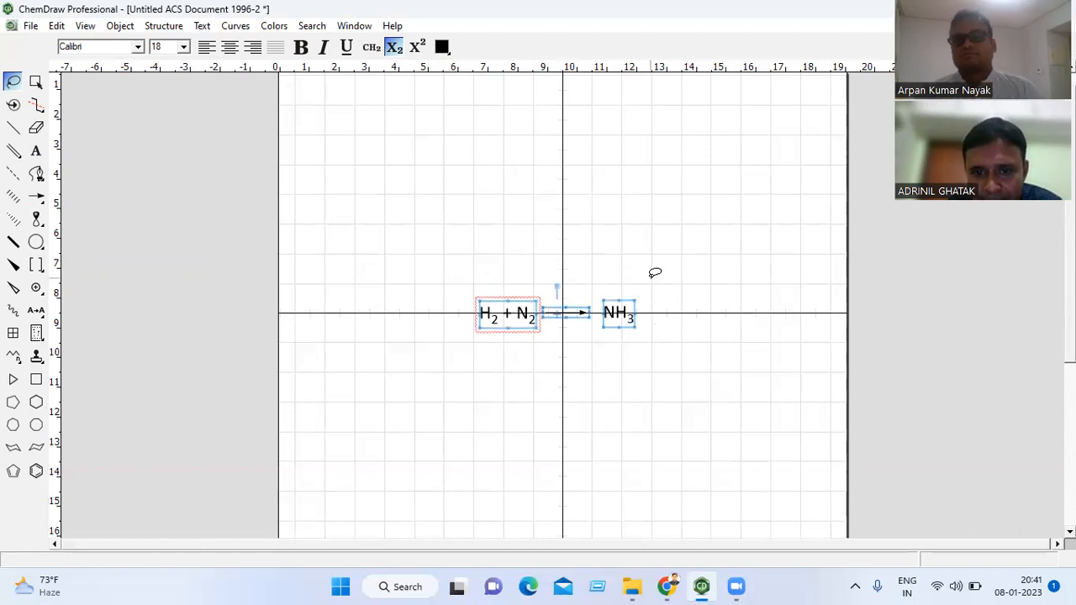
Step: Copy the selected equation and paste it into a blank document in Microsoft Word 2010
{"action": "right_click", "coordinate": [623, 315]}
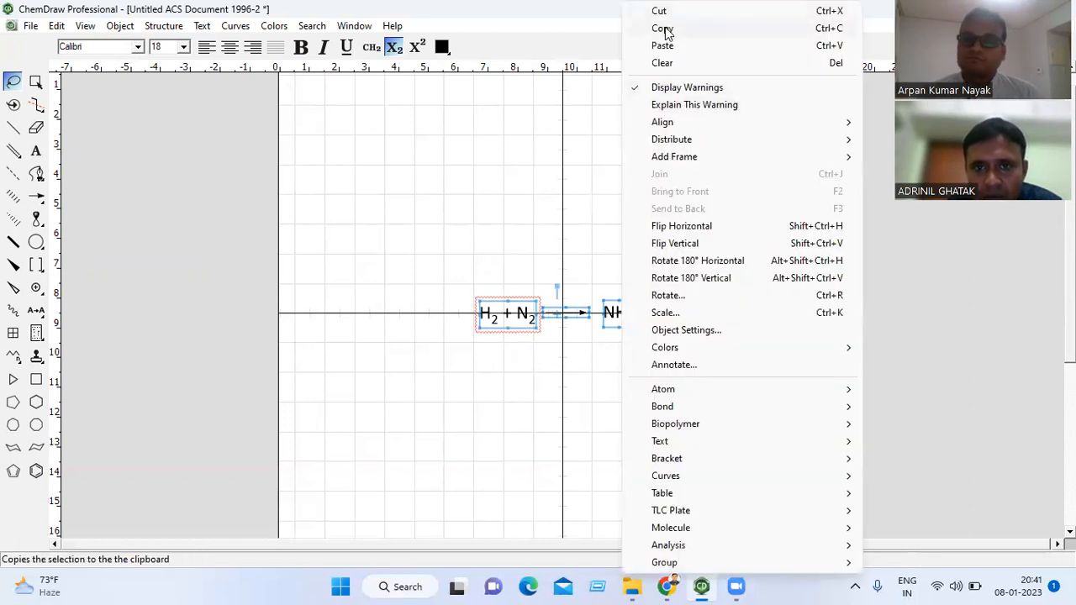
{"action": "left_click", "coordinate": [663, 31]}
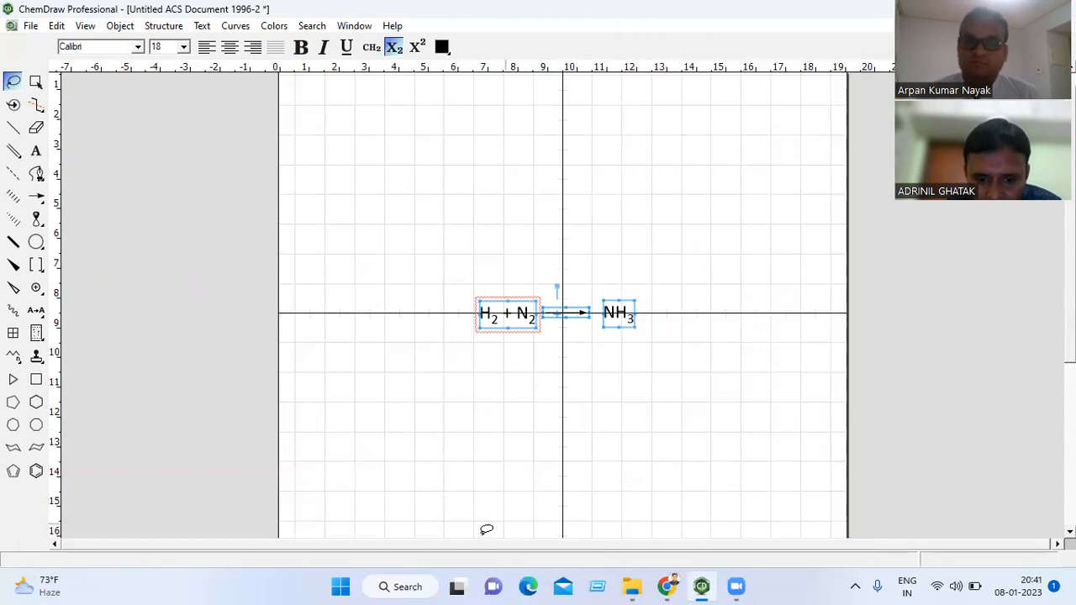
{"action": "left_click", "coordinate": [405, 585]}
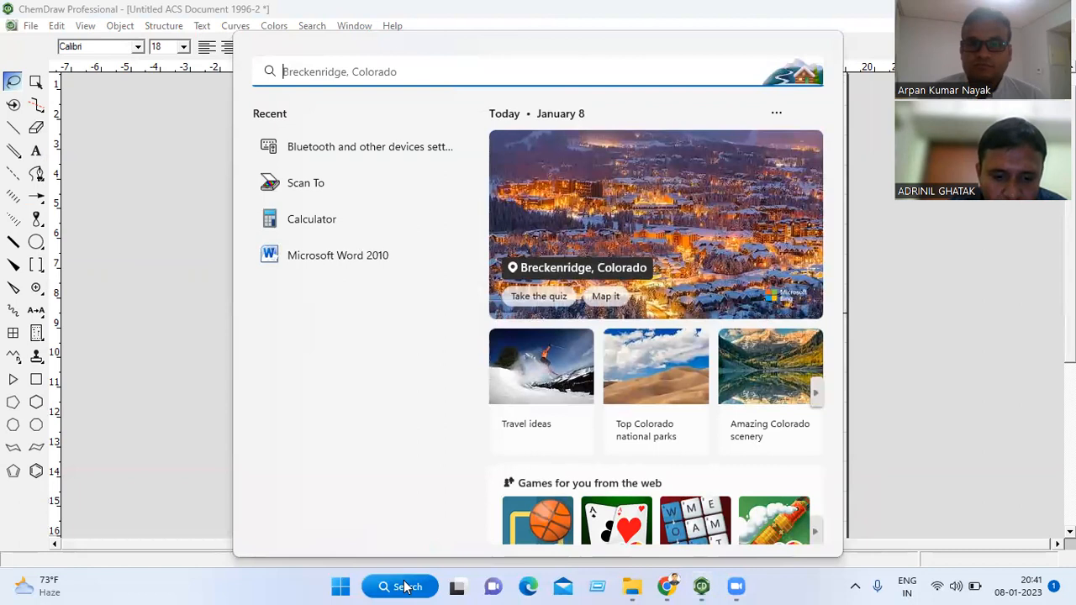
{"action": "type", "text": "MIR"}
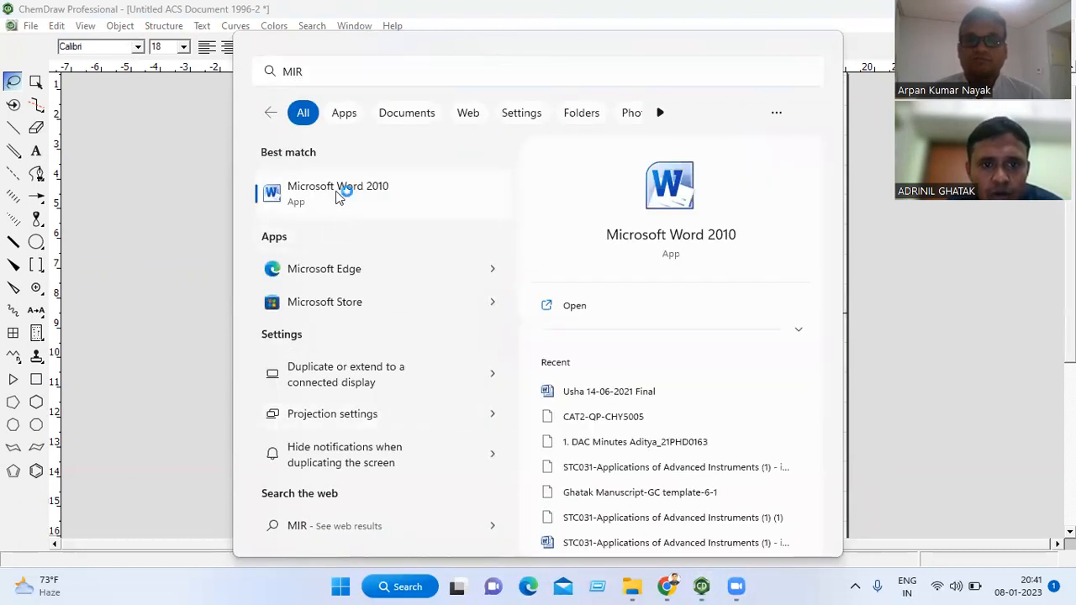
{"action": "left_click", "coordinate": [337, 193]}
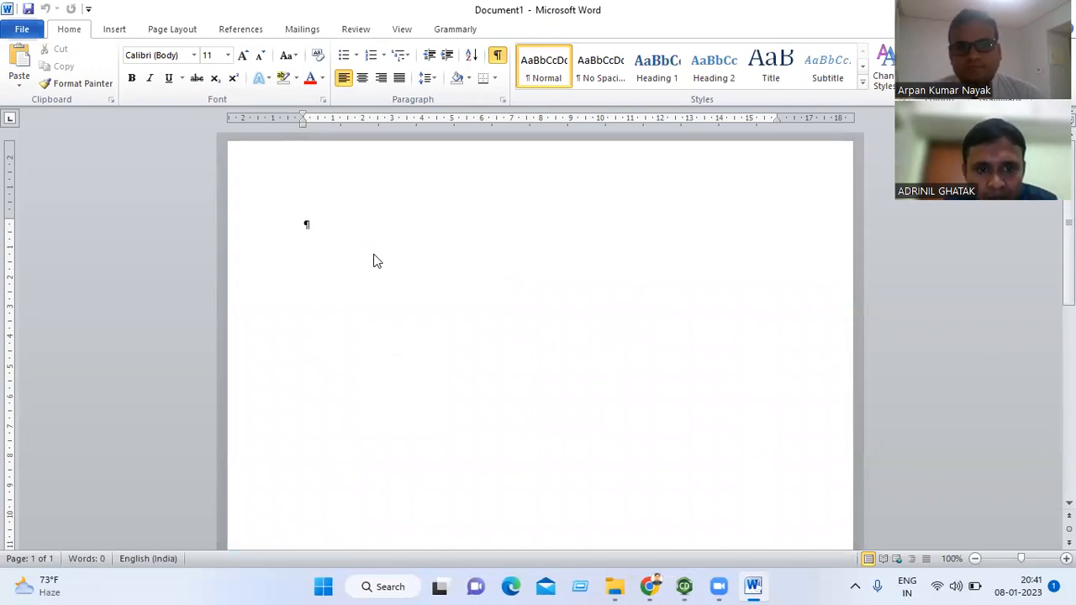
{"action": "key", "text": "ctrl+v"}
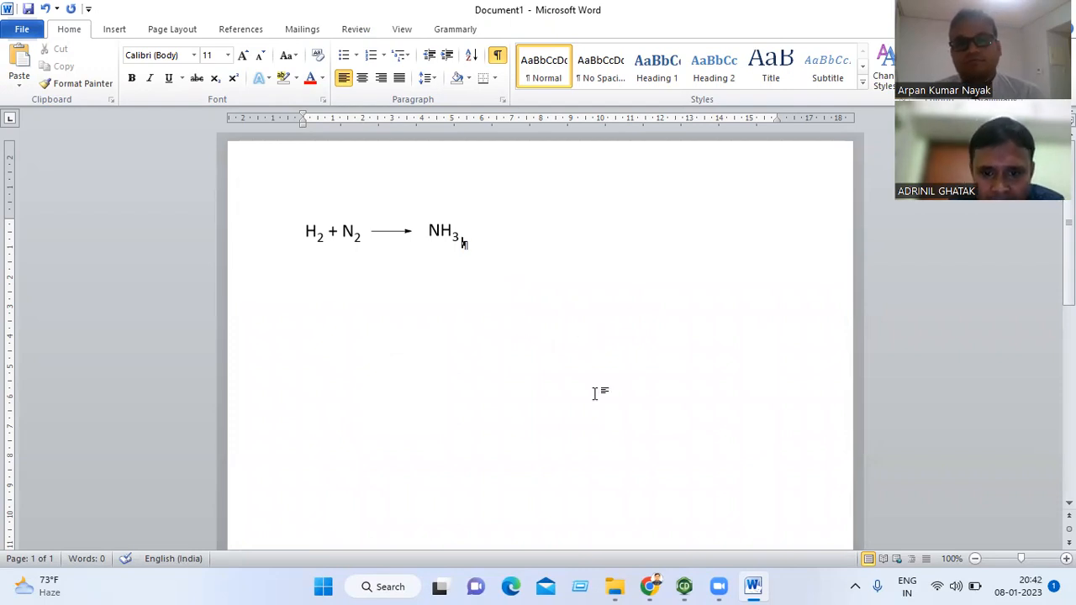
Step: Return to ChemDraw and close it without saving the drawing
{"action": "left_click", "coordinate": [684, 585]}
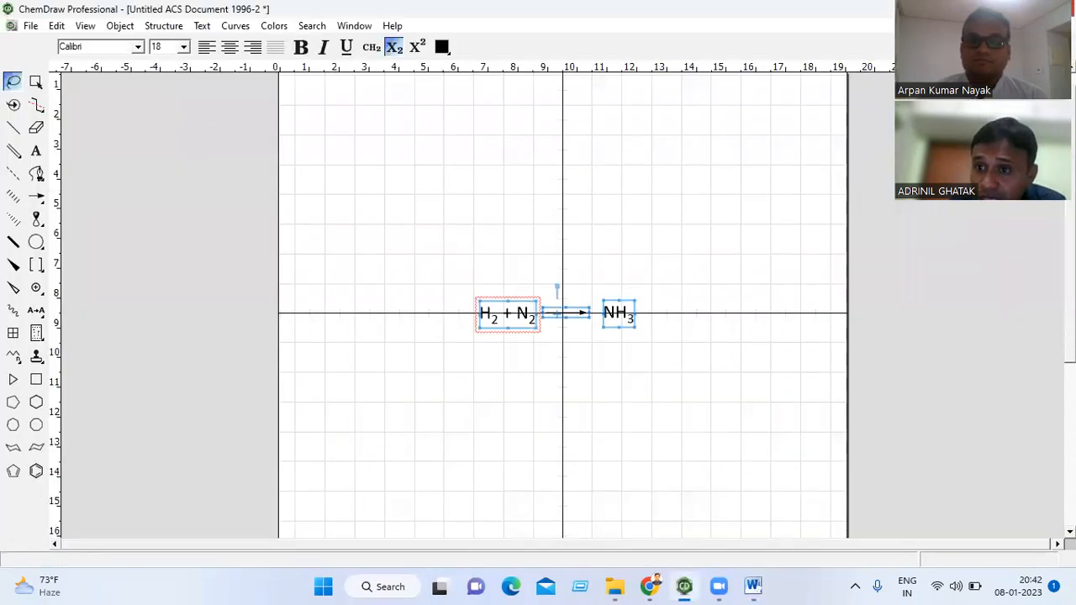
{"action": "left_click", "coordinate": [1059, 8]}
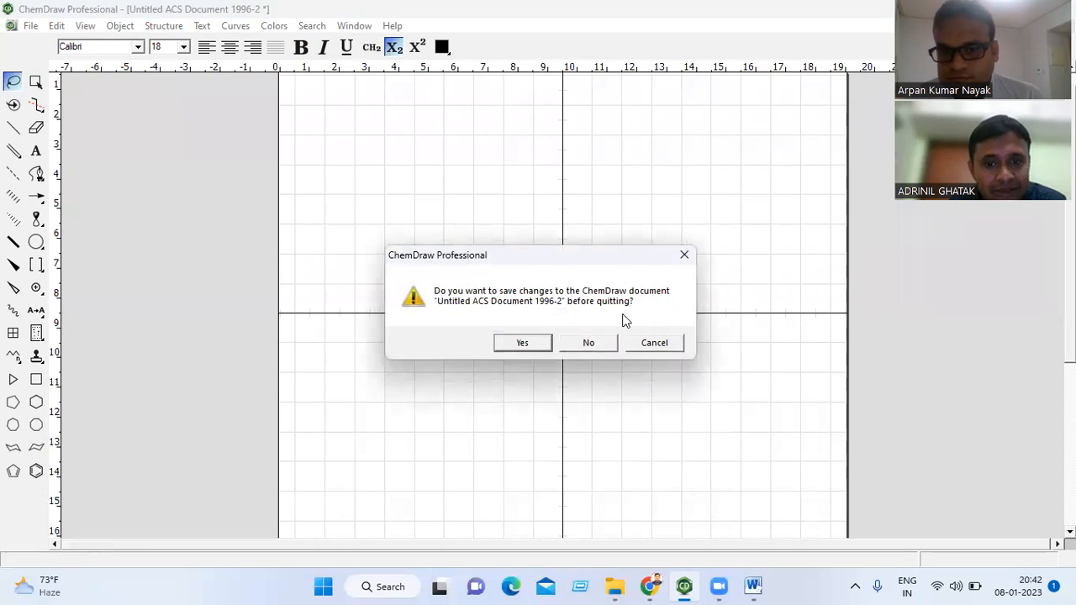
{"action": "left_click", "coordinate": [587, 345]}
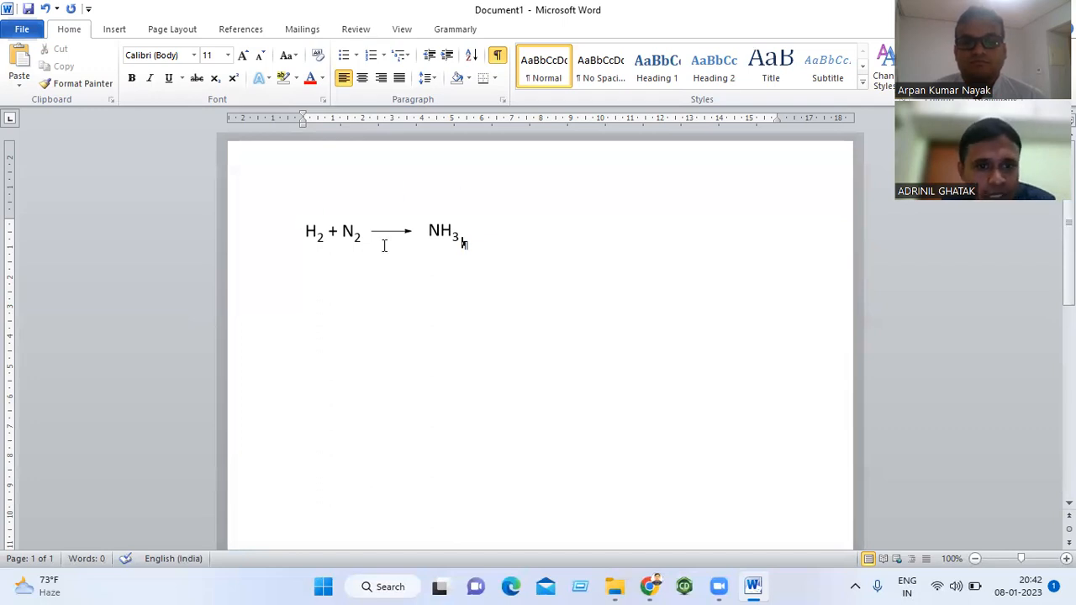
Step: Open the H2 + N2 to NH3 equation embedded in the Word document for editing in ChemDraw
{"action": "left_click", "coordinate": [329, 231]}
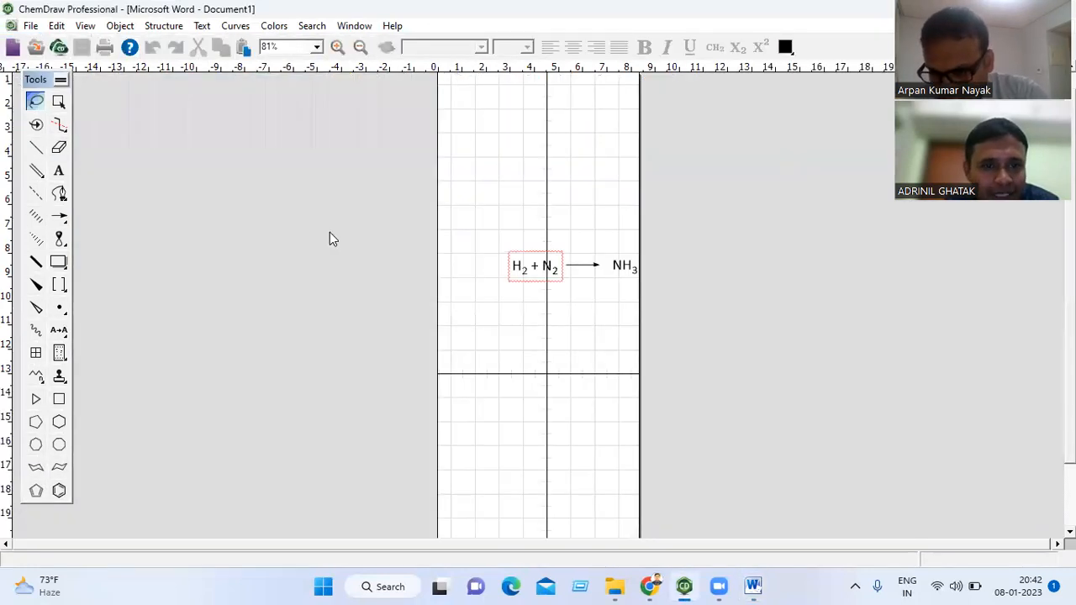
{"action": "left_click", "coordinate": [512, 270]}
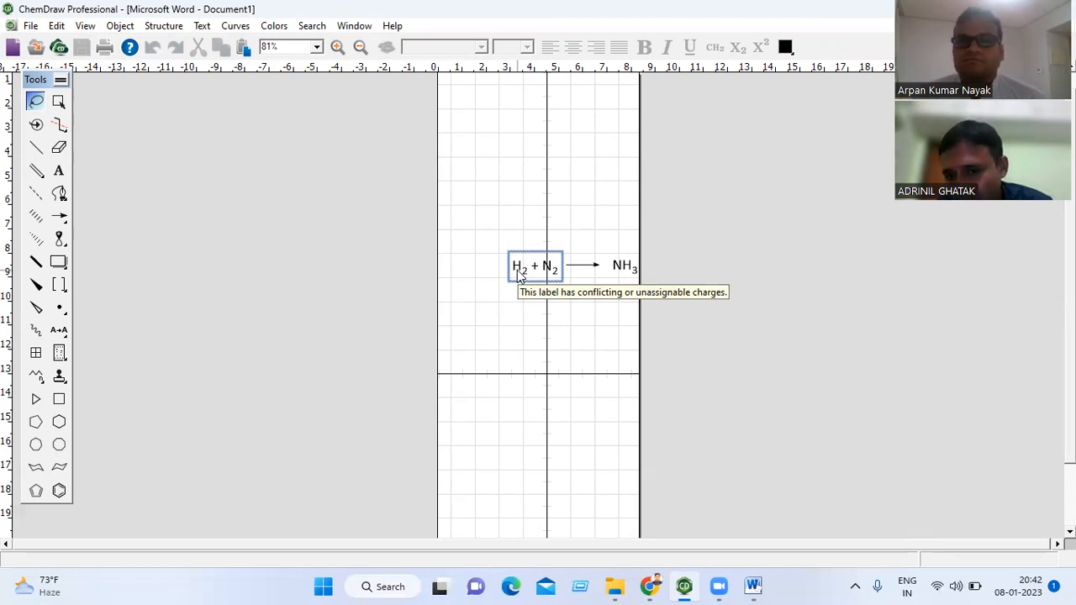
Step: Create a drawing from the ACS Document 1996 style sheet and paste the equation, keeping the new document's settings
{"action": "left_click", "coordinate": [30, 26]}
{"action": "mouse_move", "coordinate": [55, 78]}
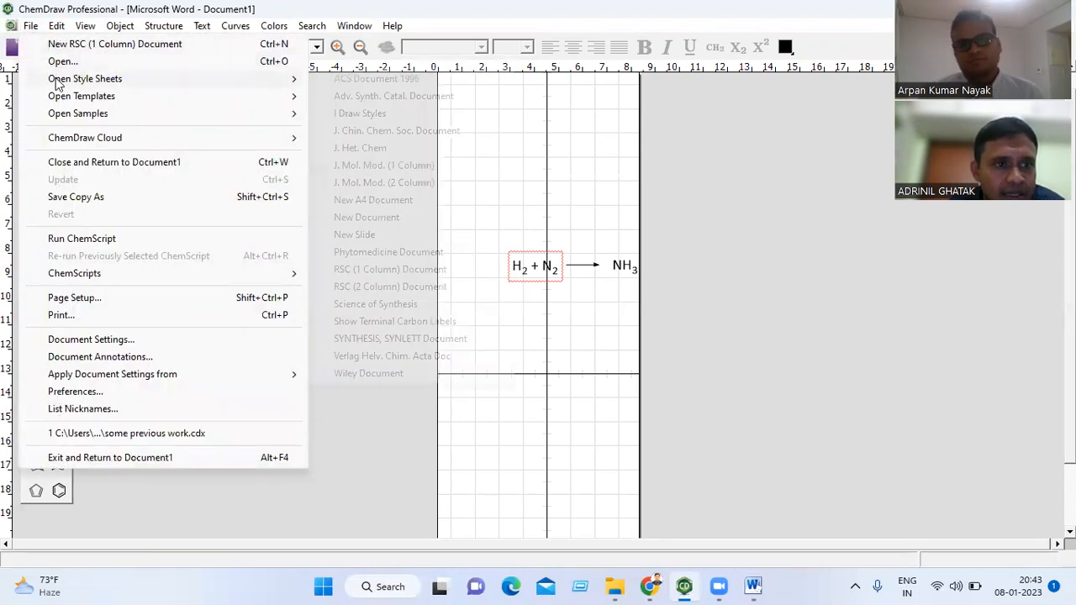
{"action": "left_click", "coordinate": [359, 78]}
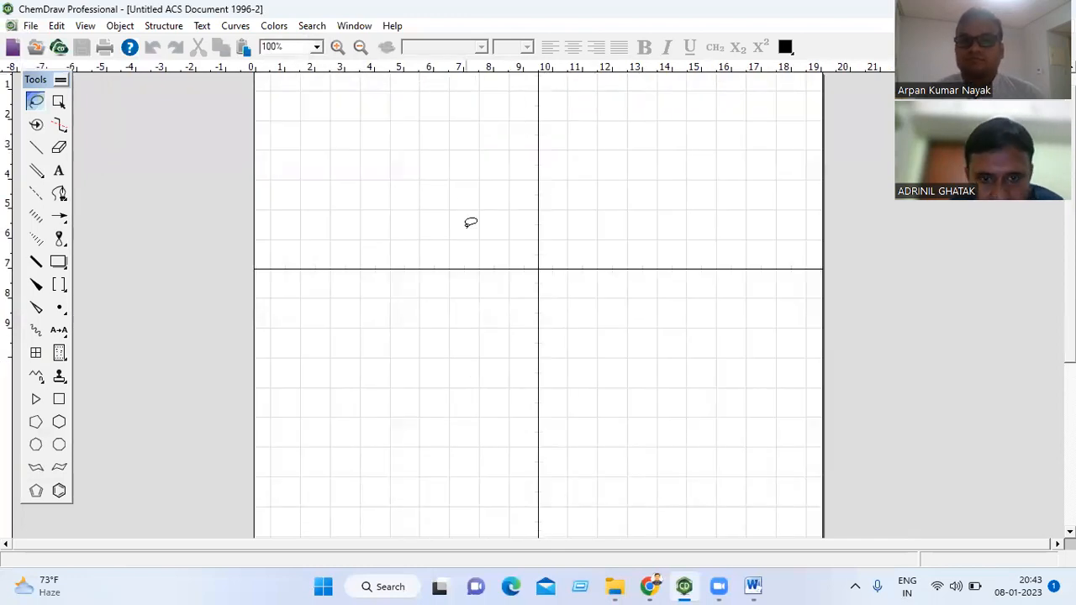
{"action": "key", "text": "ctrl+v"}
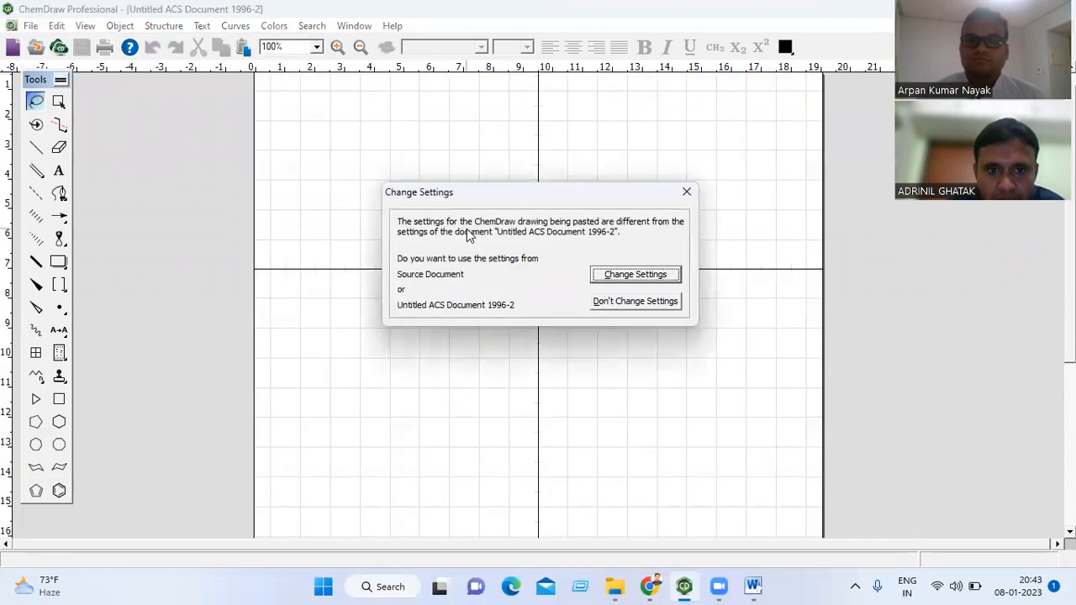
{"action": "left_click", "coordinate": [635, 300]}
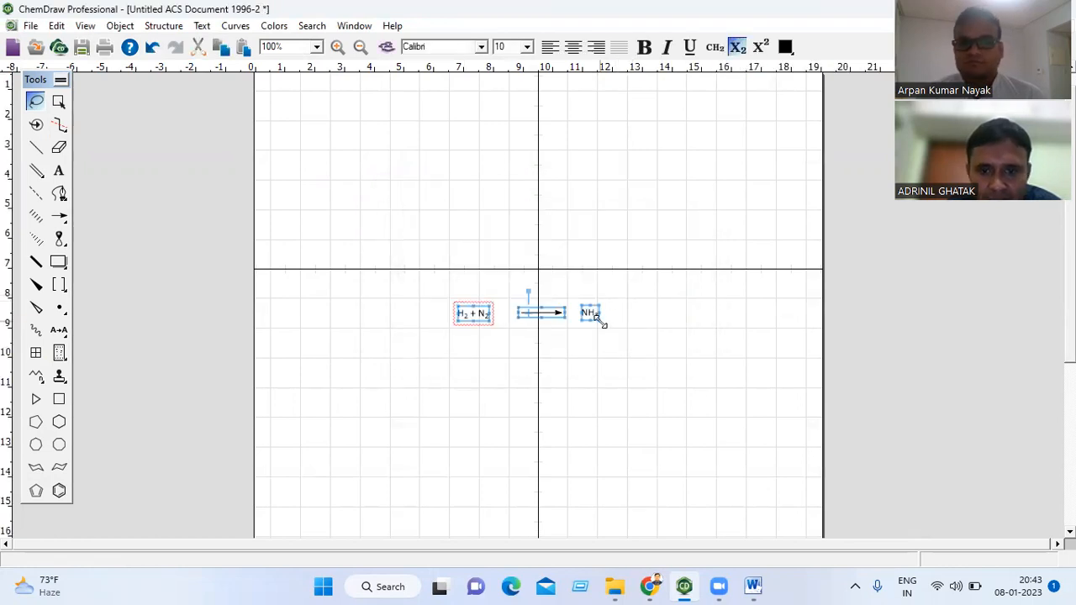
Step: Format the pasted equation as 16-point Arial, update the atom label settings to match, and move it onto the crosshair centre
{"action": "left_click", "coordinate": [481, 47]}
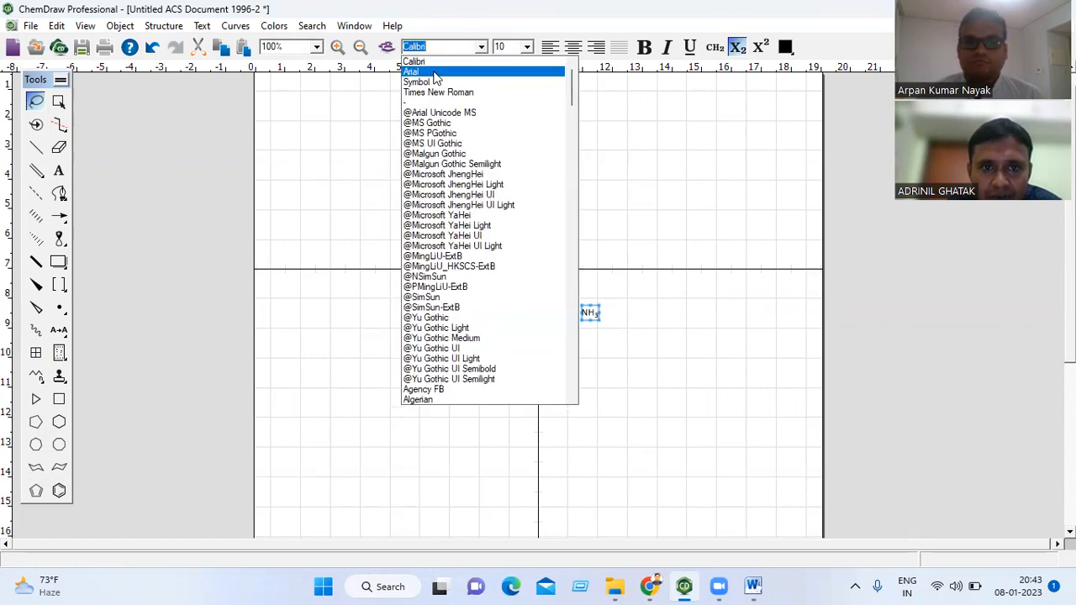
{"action": "left_click", "coordinate": [434, 74]}
{"action": "left_click", "coordinate": [527, 47]}
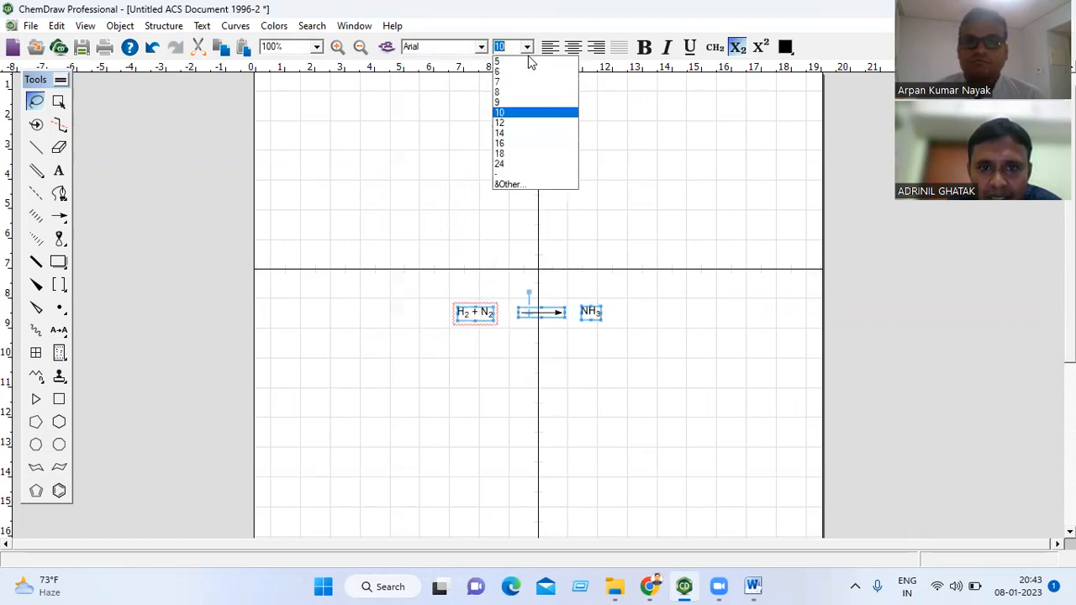
{"action": "left_click", "coordinate": [510, 143]}
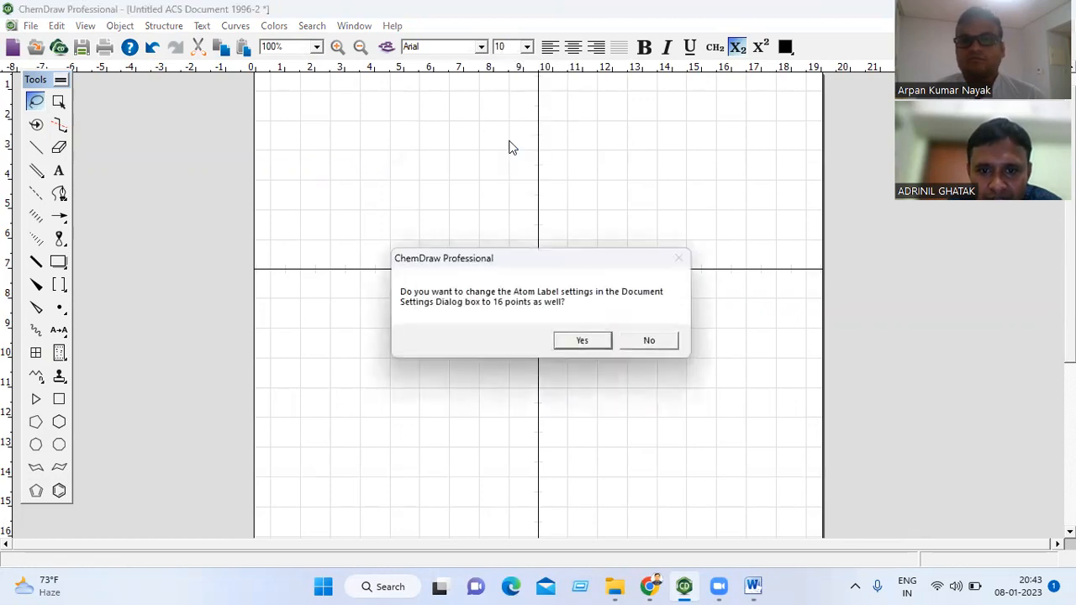
{"action": "left_click", "coordinate": [583, 340]}
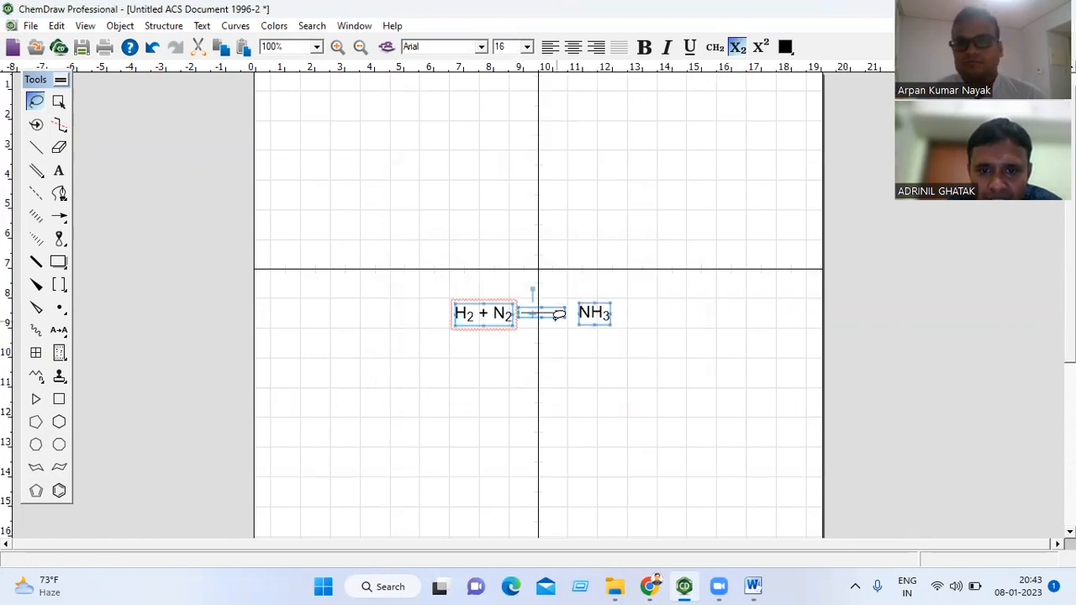
{"action": "left_click_drag", "start_coordinate": [486, 313], "coordinate": [483, 268]}
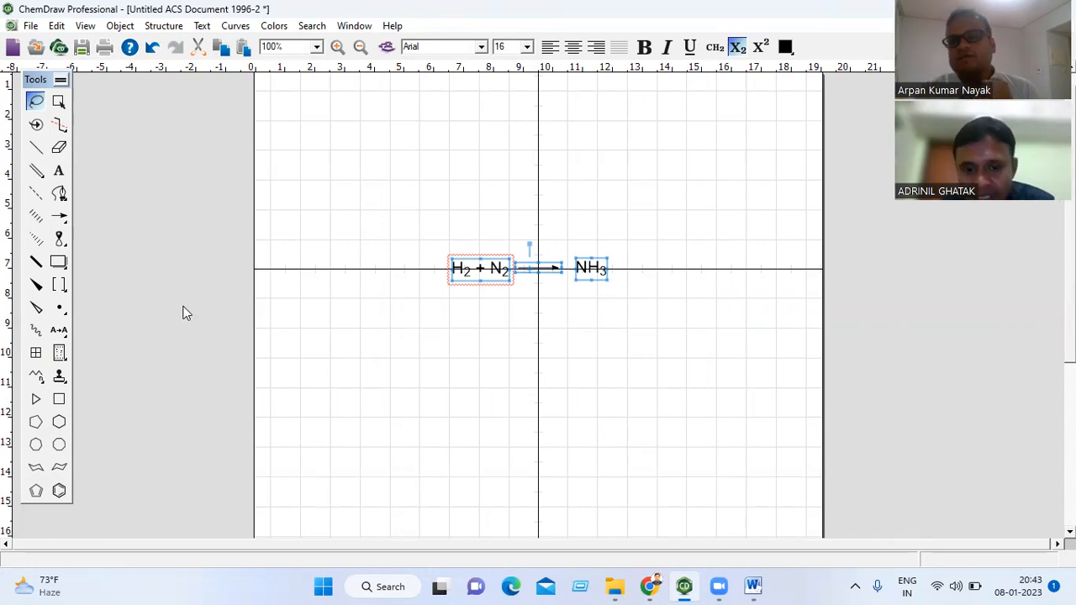
Step: Switch to Word, close the document, and launch Microsoft PowerPoint 2010
{"action": "left_click", "coordinate": [753, 585]}
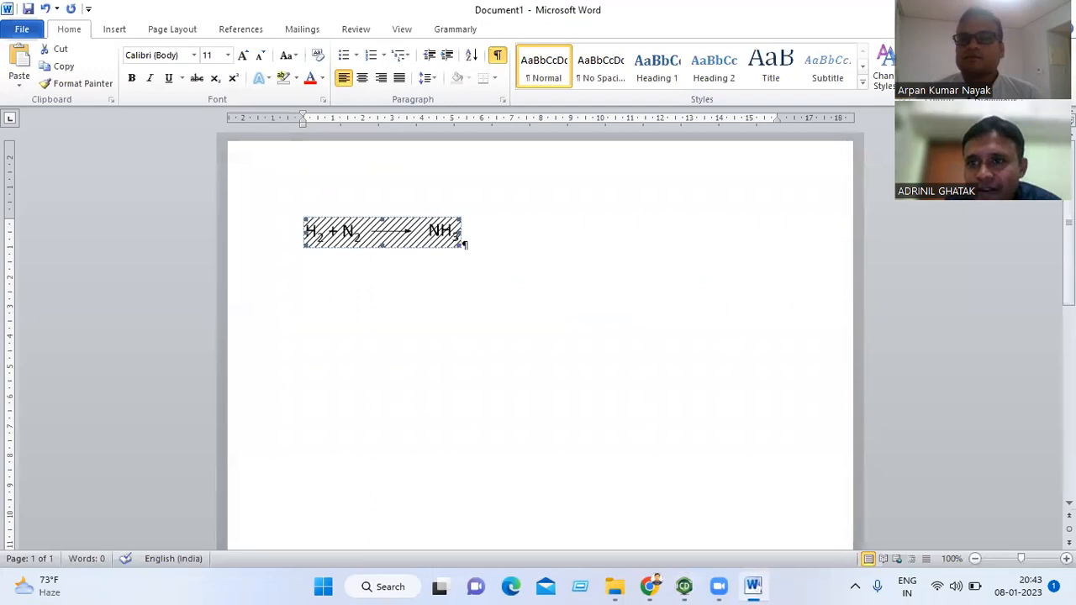
{"action": "left_click", "coordinate": [531, 311]}
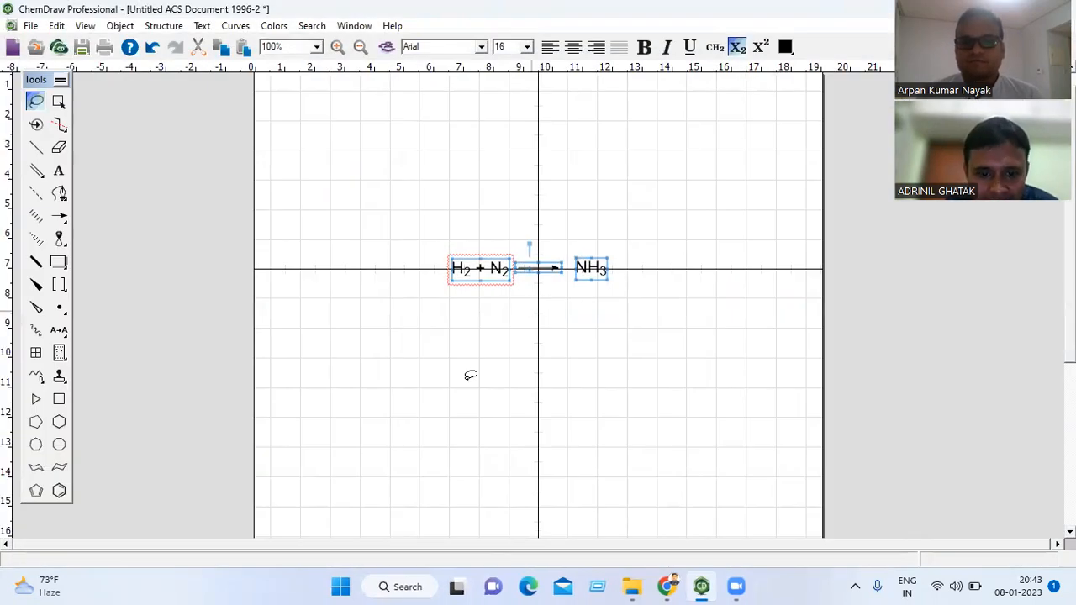
{"action": "left_click", "coordinate": [398, 585]}
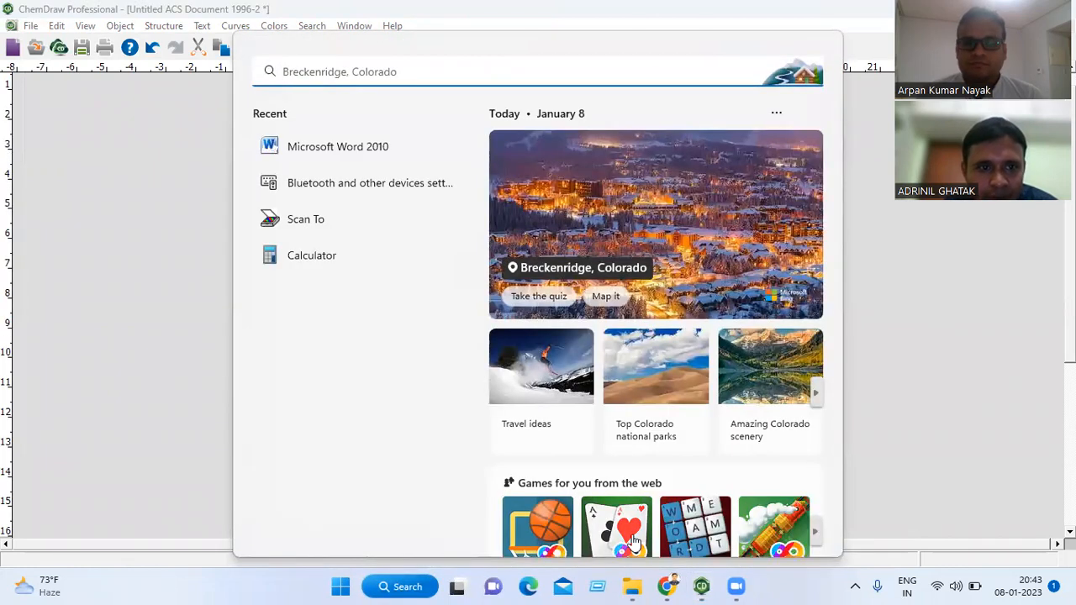
{"action": "type", "text": "POWER"}
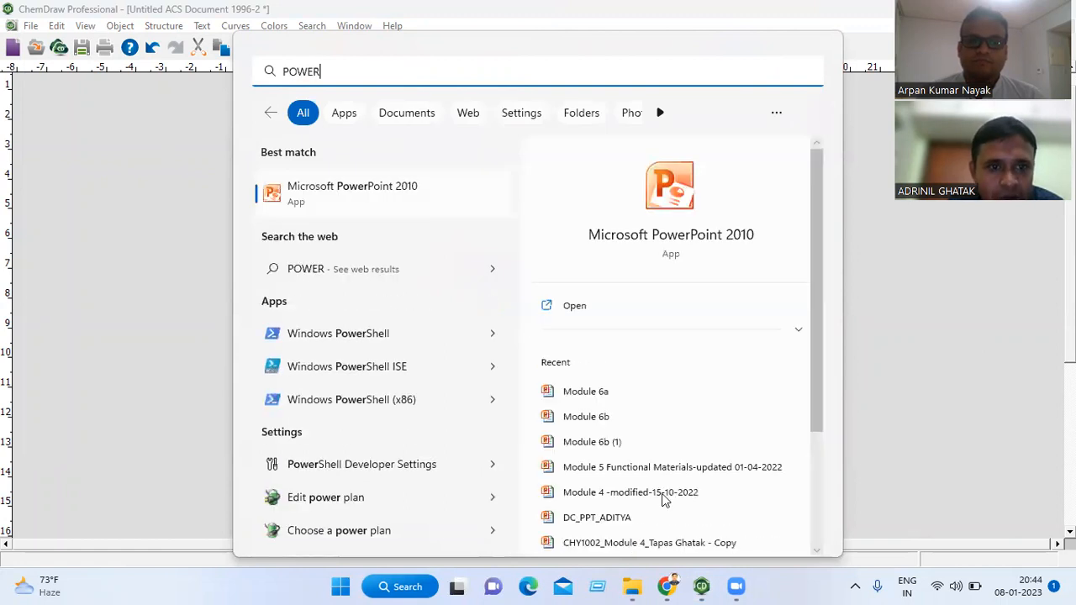
{"action": "left_click", "coordinate": [341, 193]}
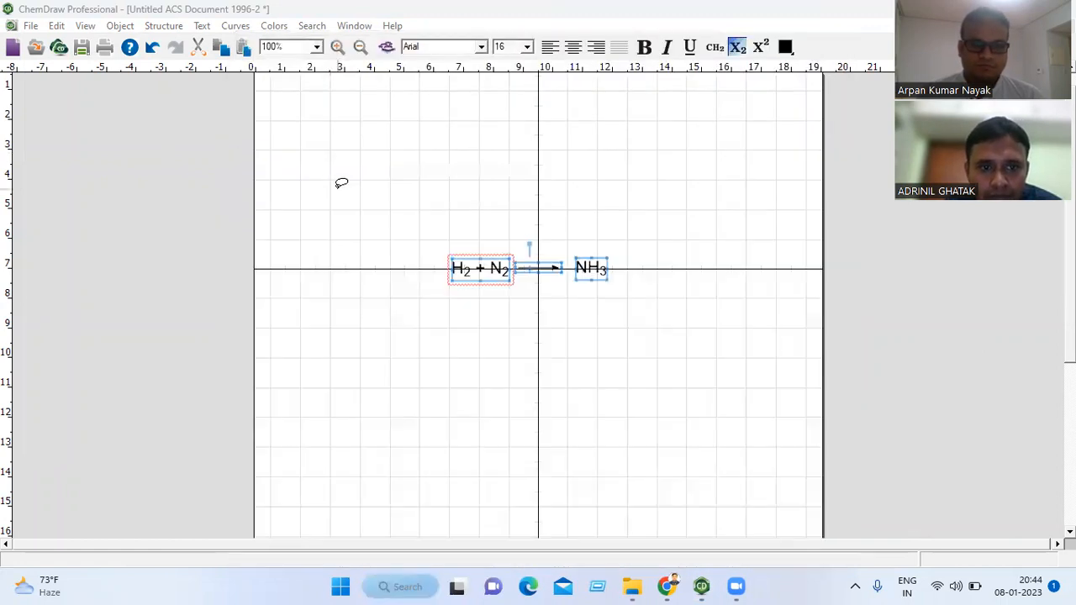
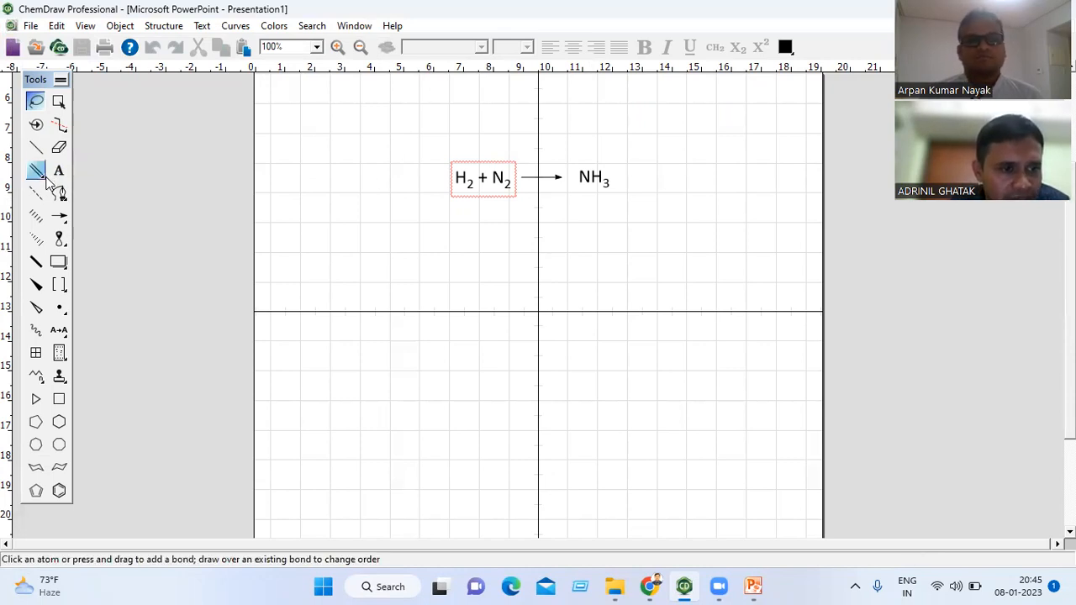
Step: Detach the Multiple Bonds palette from the main tools and close it again
{"action": "left_click", "coordinate": [42, 180]}
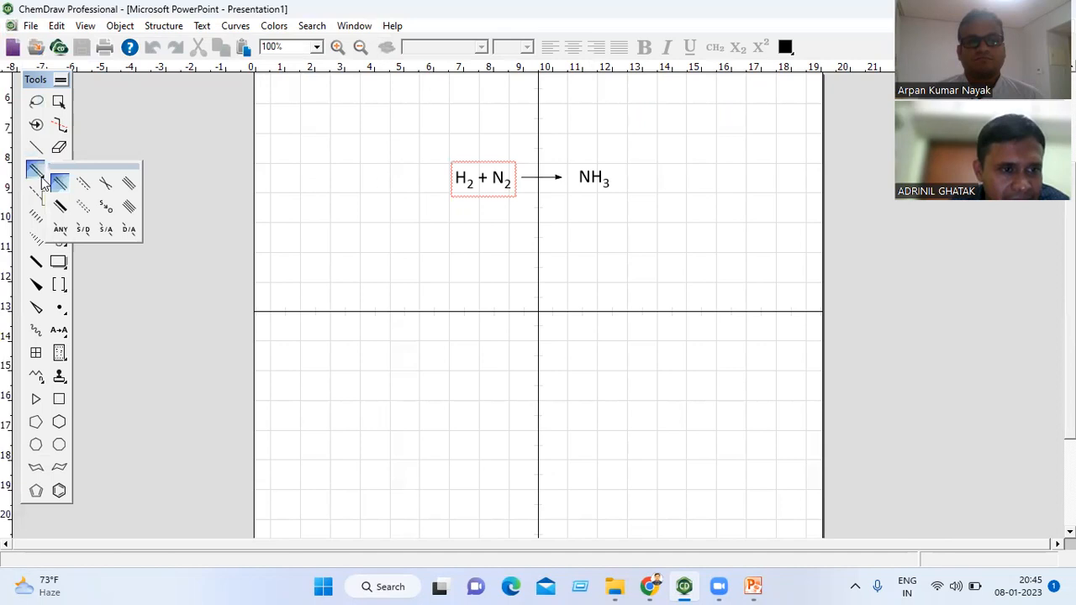
{"action": "left_click_drag", "start_coordinate": [42, 180], "coordinate": [77, 170]}
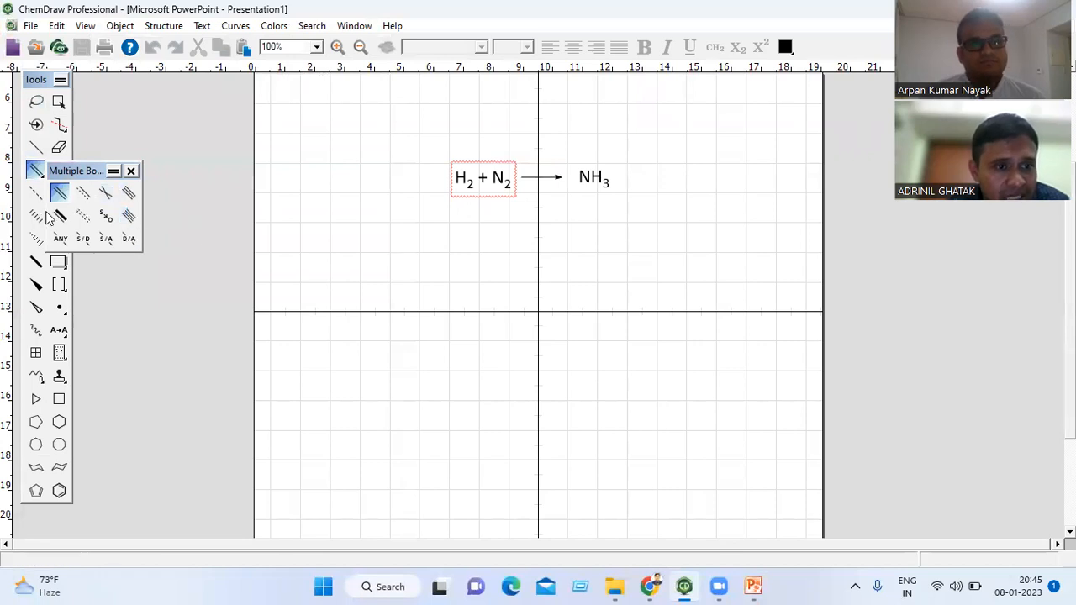
{"action": "left_click", "coordinate": [131, 171]}
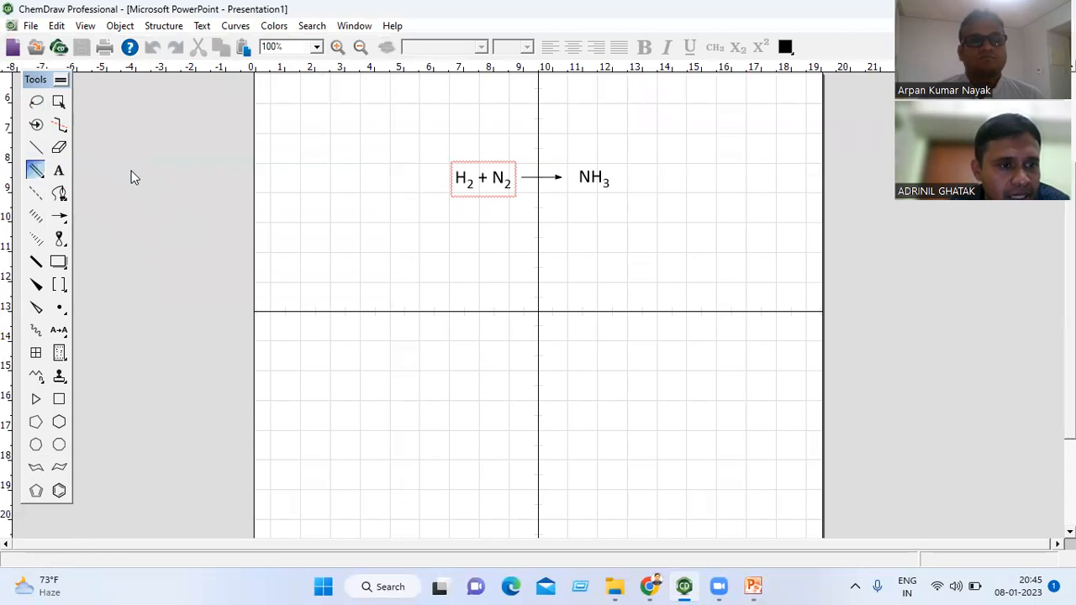
Step: Add two separate N captions side by side below the reactants and align the second one level with the first
{"action": "left_click", "coordinate": [59, 170]}
{"action": "left_click", "coordinate": [368, 252]}
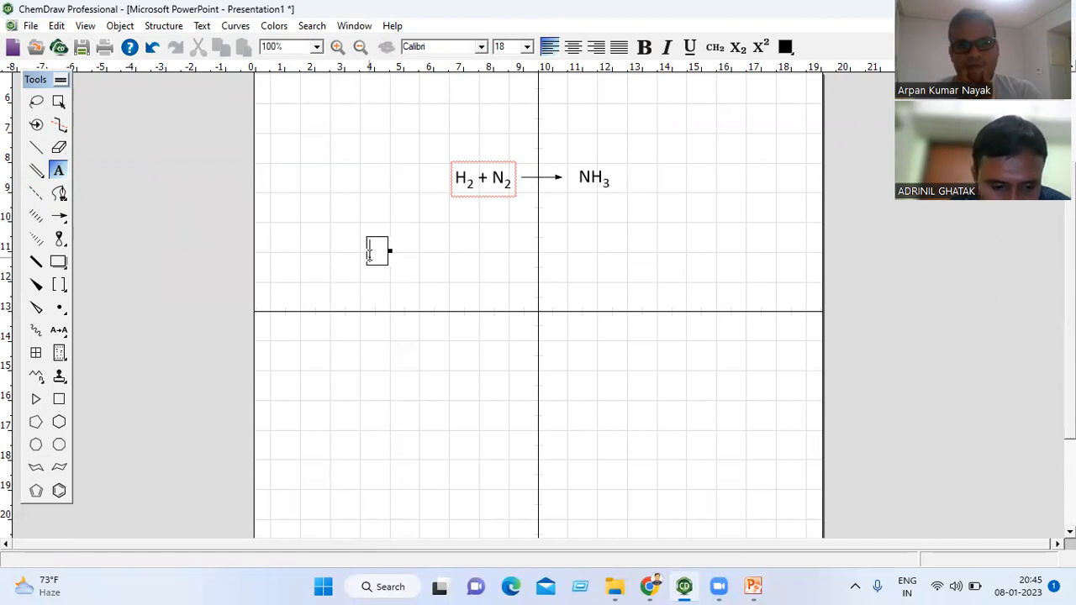
{"action": "type", "text": "N"}
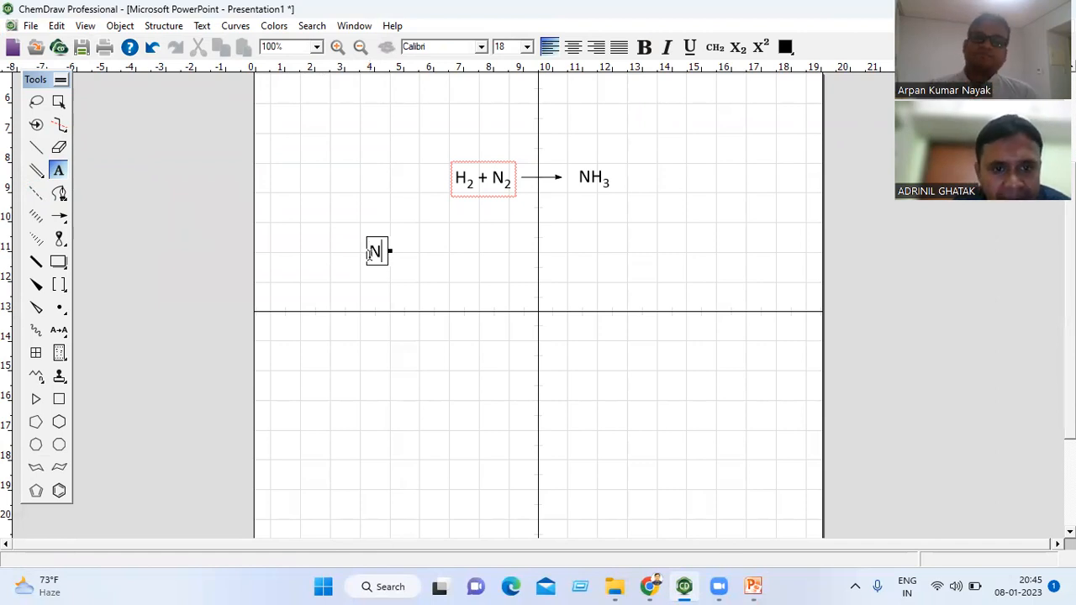
{"action": "left_click", "coordinate": [419, 248]}
{"action": "type", "text": "N"}
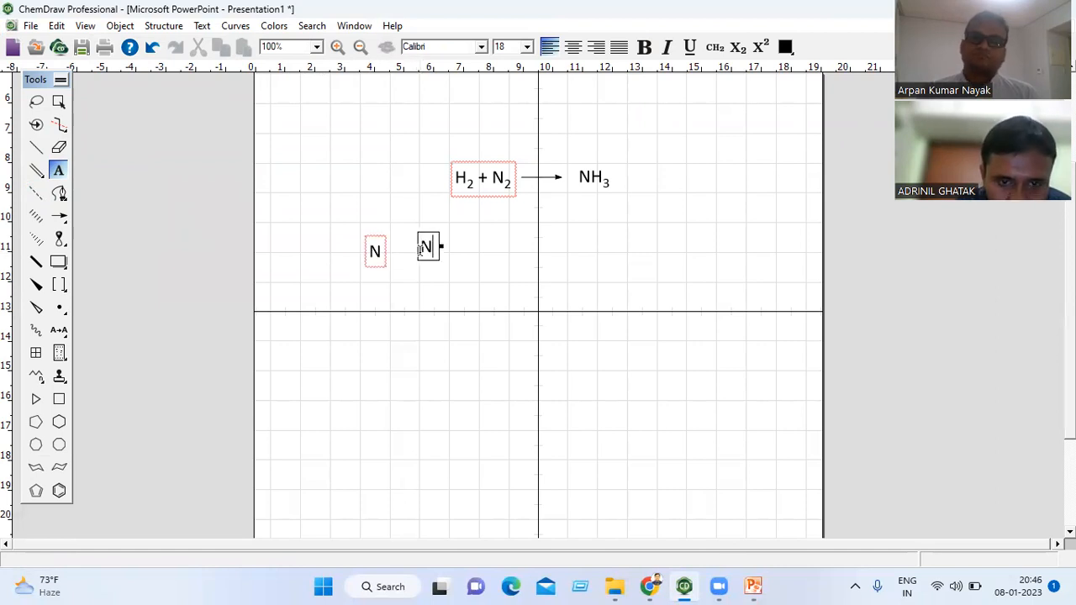
{"action": "left_click", "coordinate": [36, 101]}
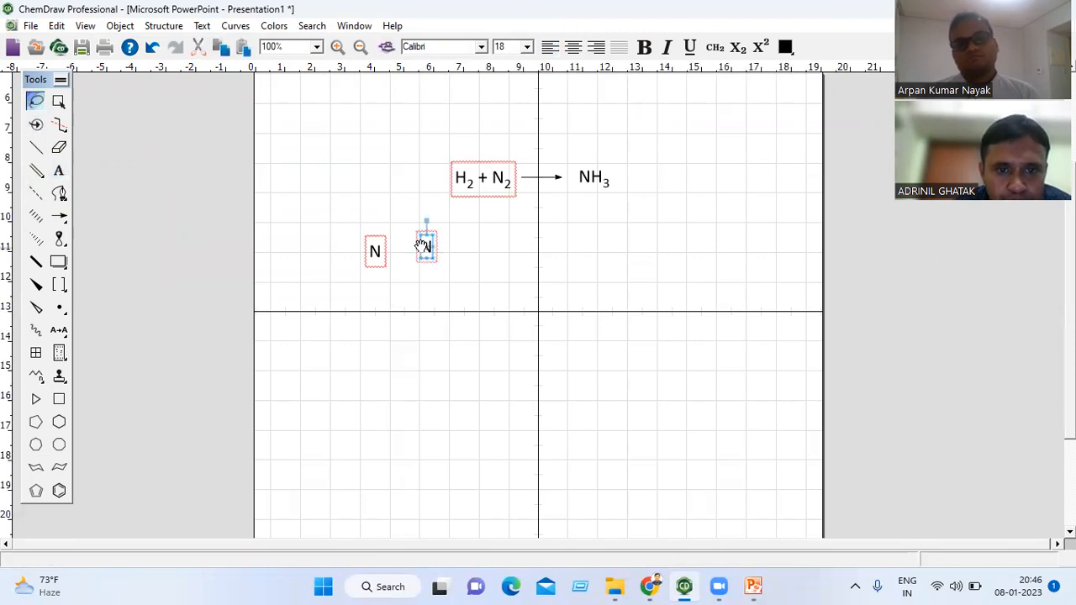
{"action": "left_click_drag", "start_coordinate": [424, 246], "coordinate": [424, 252]}
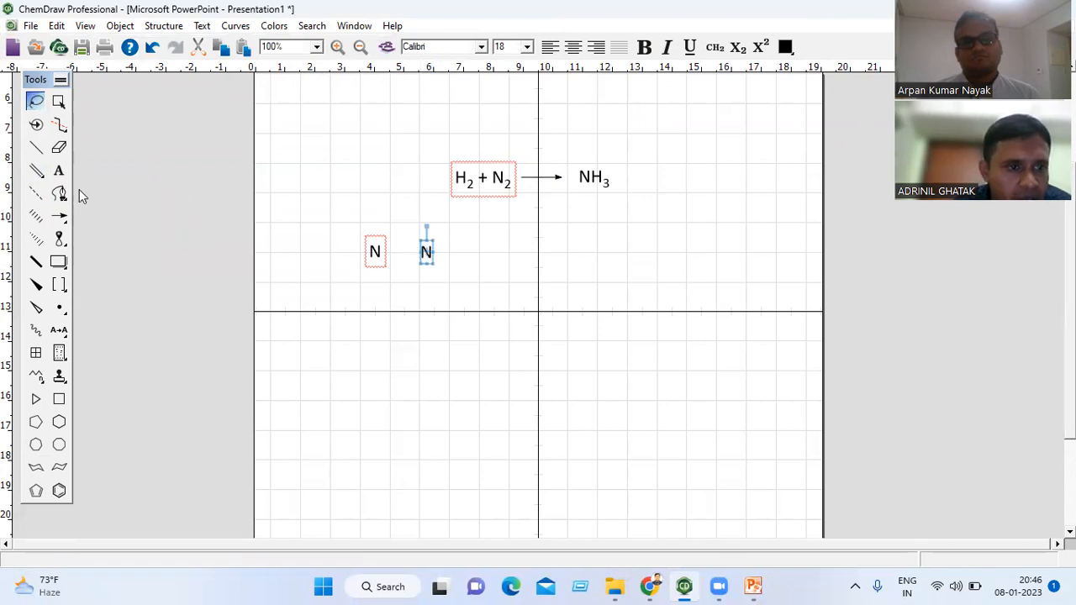
Step: Connect the two separate N captions below the reactants with a dashed bond
{"action": "left_click", "coordinate": [36, 193]}
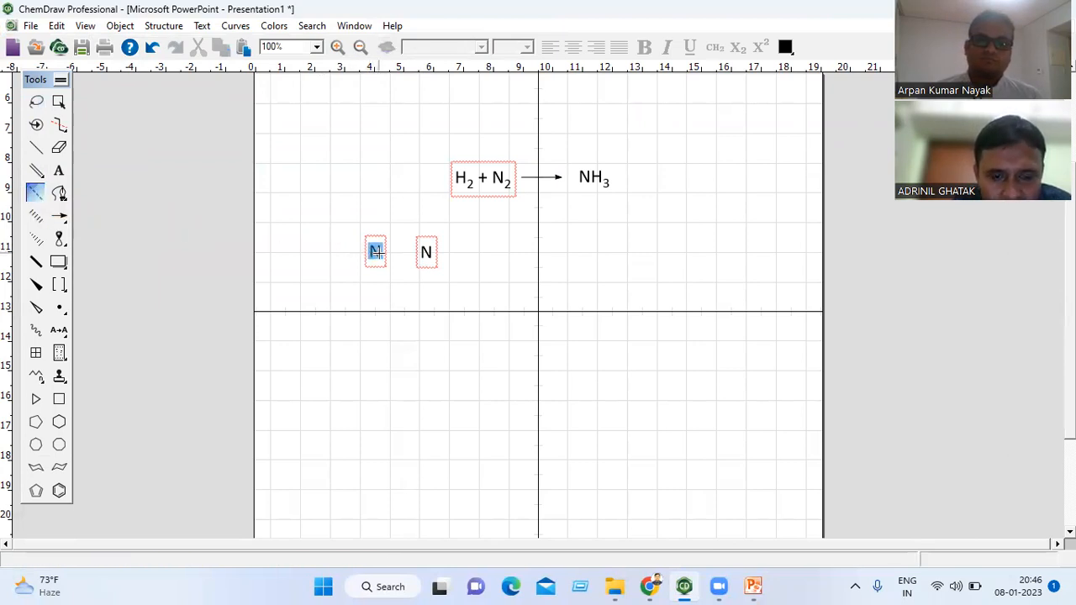
{"action": "mouse_move", "coordinate": [376, 251]}
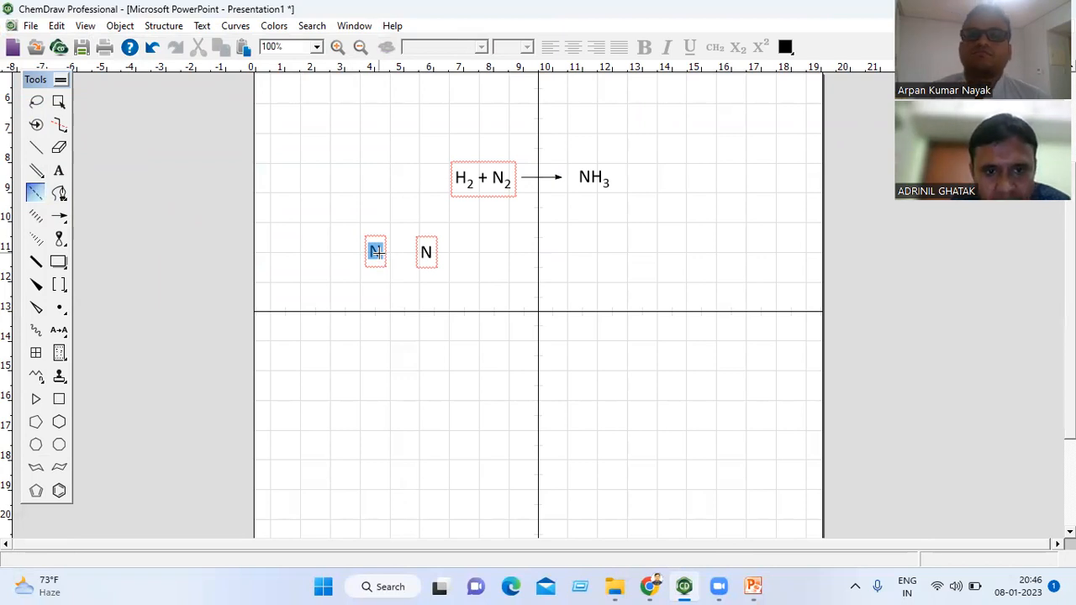
{"action": "left_click_drag", "start_coordinate": [378, 252], "coordinate": [418, 253]}
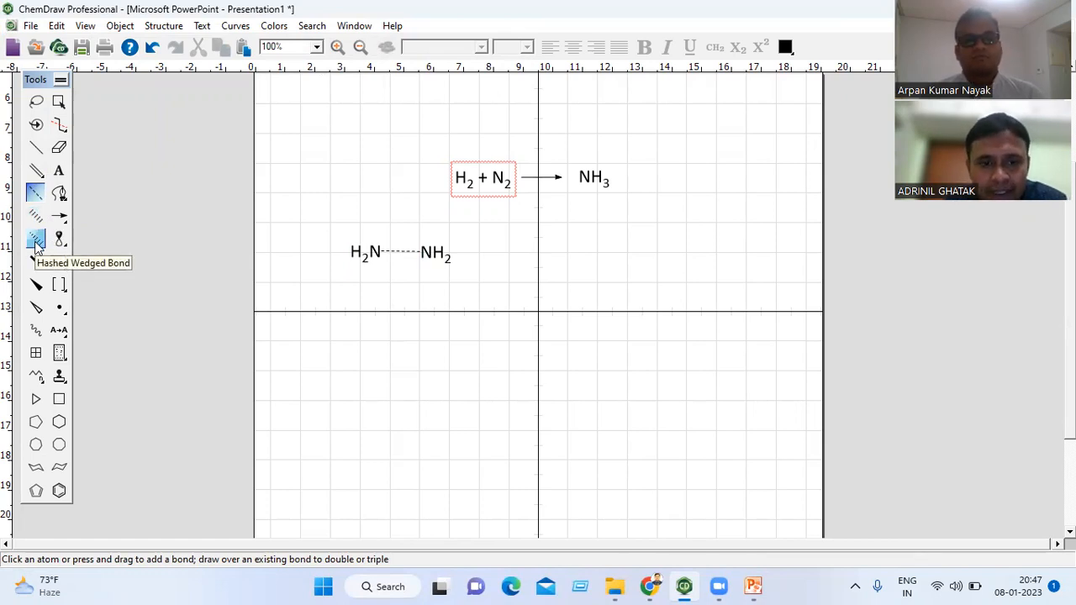
Step: Add a C caption below the NH3 product and draw two plain single bonds from it, one upward and one toward the lower left
{"action": "left_click", "coordinate": [58, 172]}
{"action": "left_click", "coordinate": [613, 290]}
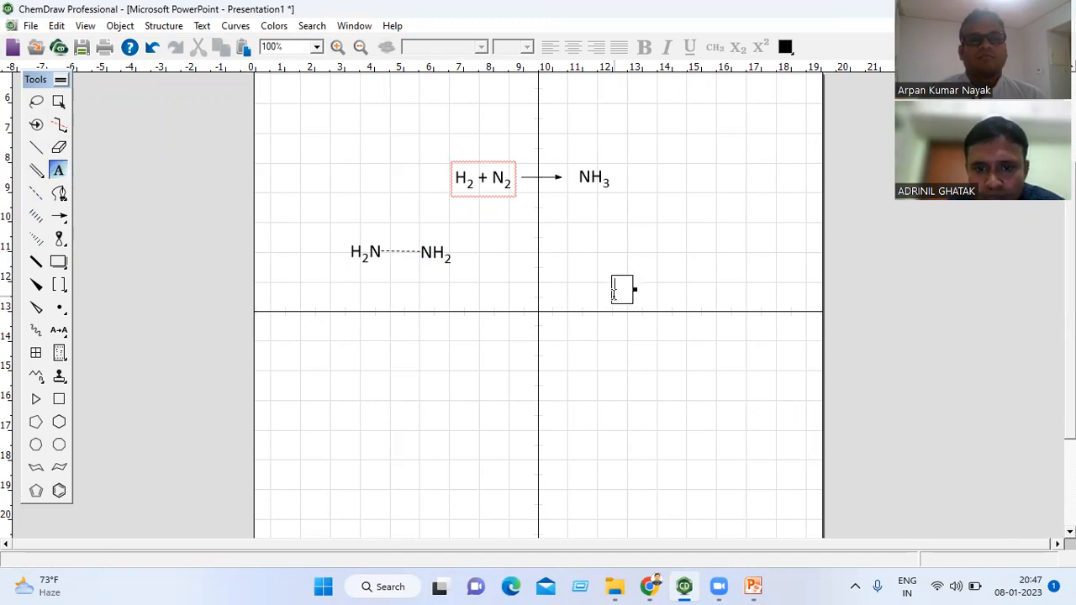
{"action": "type", "text": "C"}
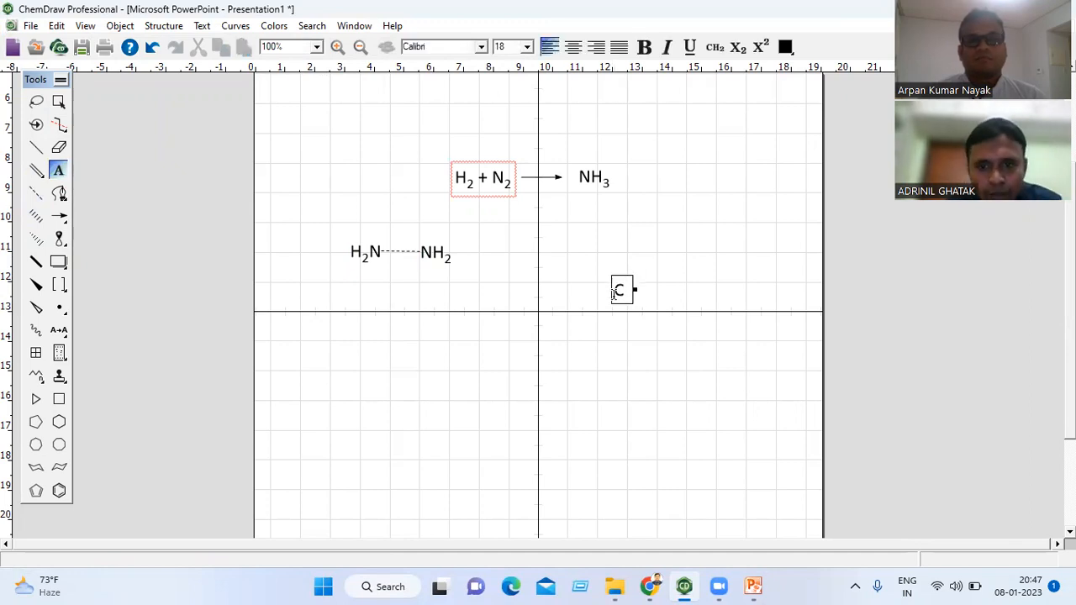
{"action": "left_click", "coordinate": [35, 148]}
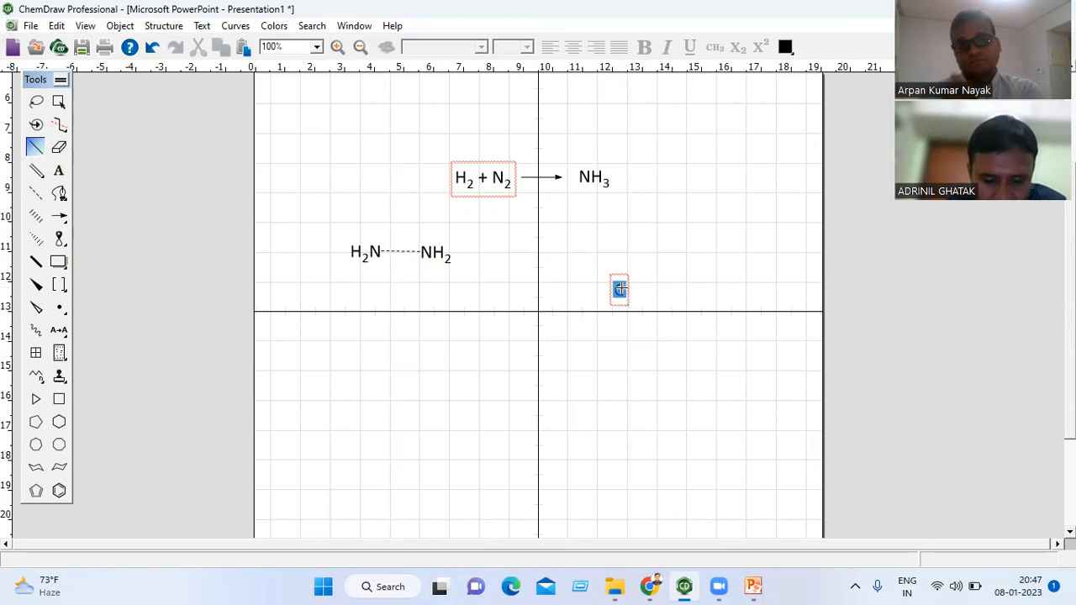
{"action": "left_click_drag", "start_coordinate": [620, 289], "coordinate": [620, 245]}
{"action": "left_click_drag", "start_coordinate": [620, 289], "coordinate": [588, 308]}
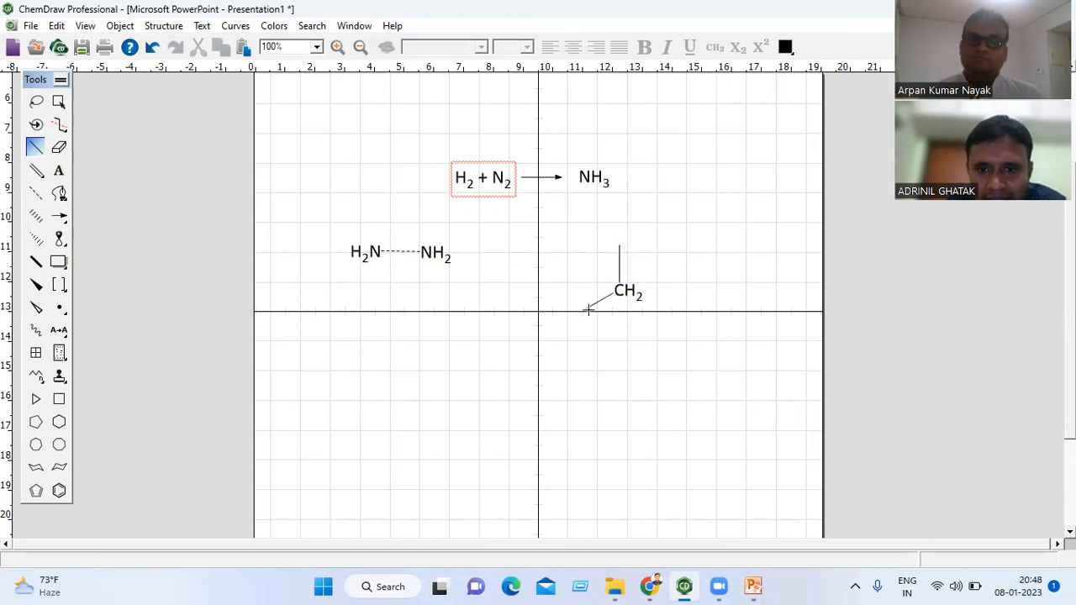
Step: Add a hashed wedged bond toward the upper right of the carbon and a solid wedged bond toward its lower right
{"action": "left_click", "coordinate": [37, 241]}
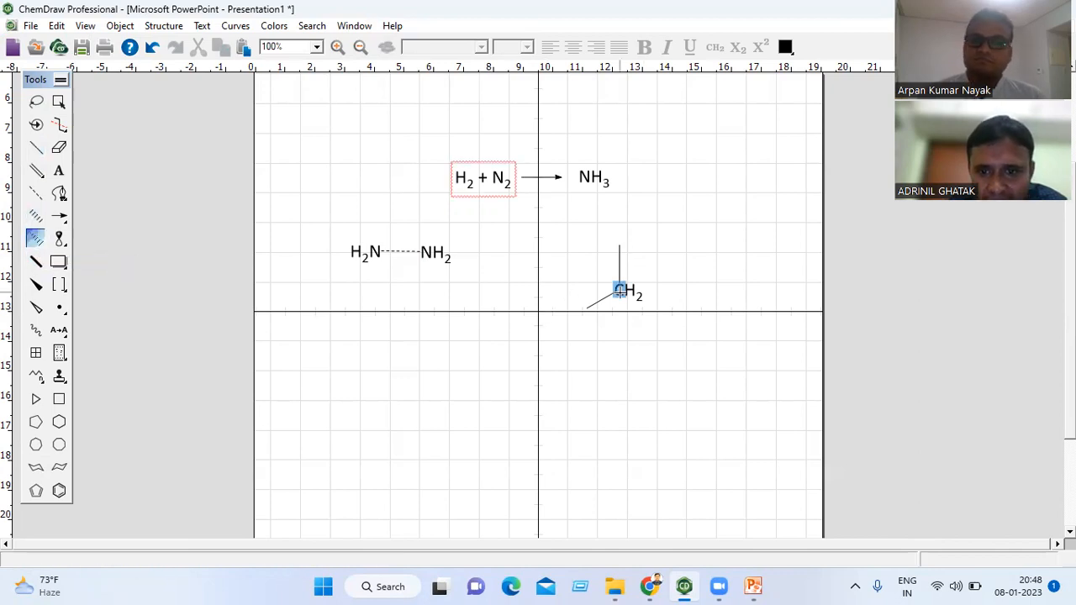
{"action": "left_click_drag", "start_coordinate": [620, 290], "coordinate": [653, 277]}
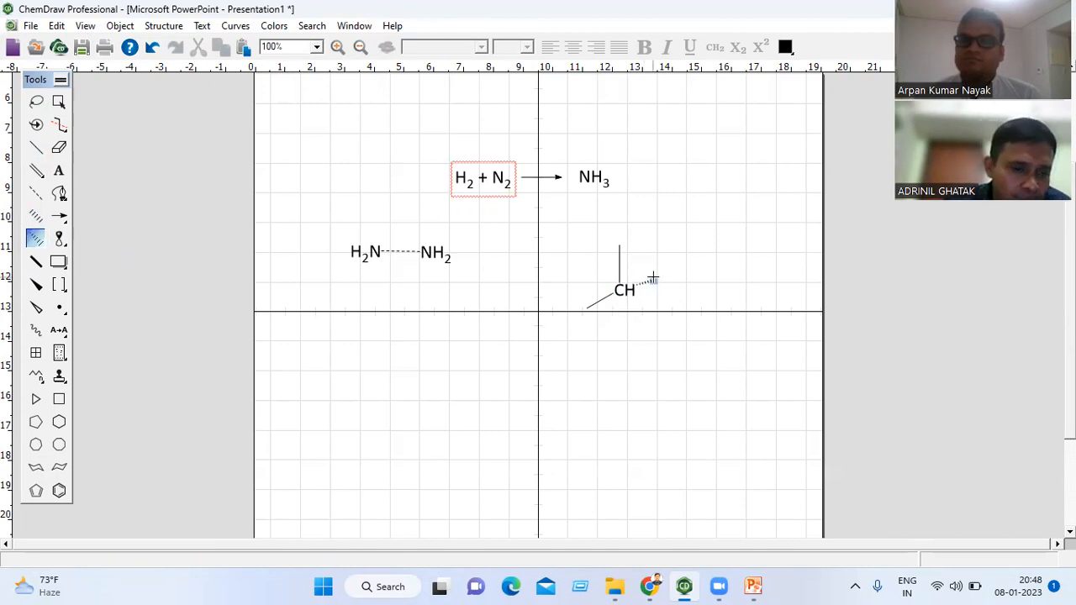
{"action": "left_click", "coordinate": [36, 287]}
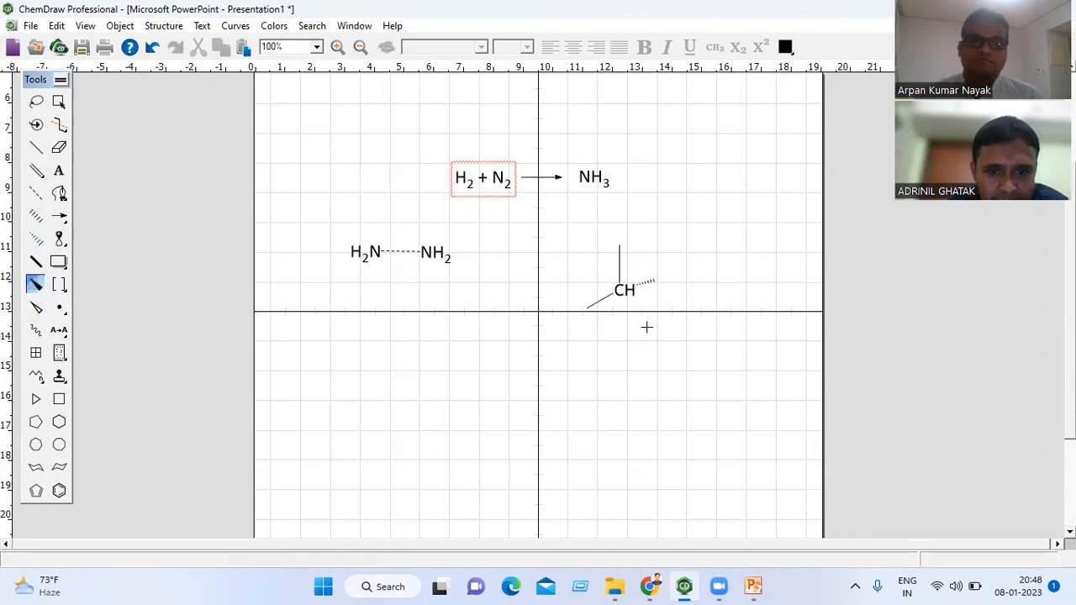
{"action": "left_click", "coordinate": [620, 292]}
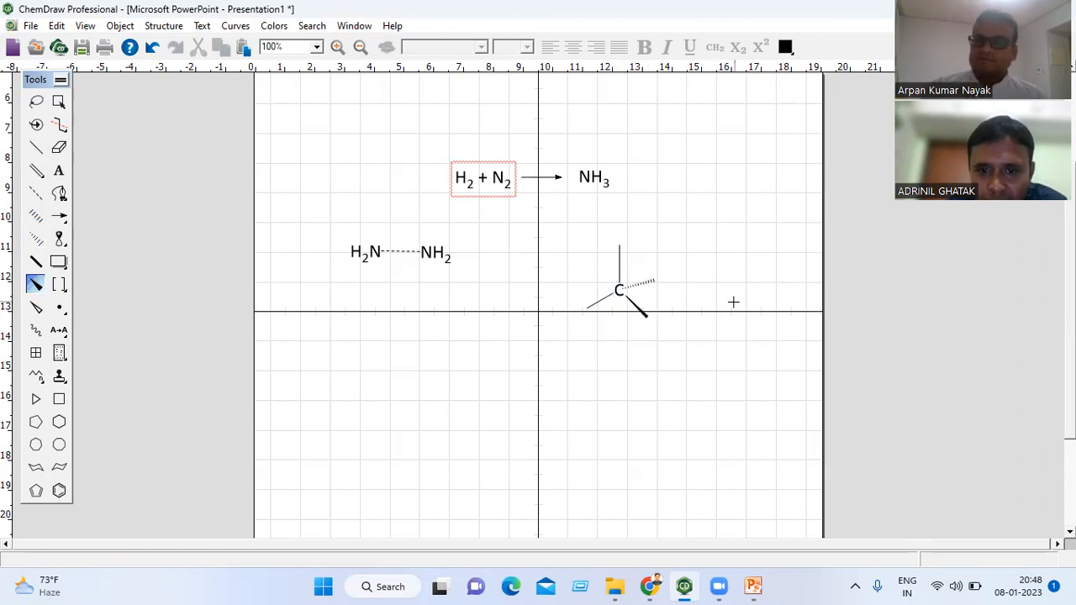
Step: Label the free ends of all four bonds around the carbon with H to complete the methane structure
{"action": "left_click", "coordinate": [60, 173]}
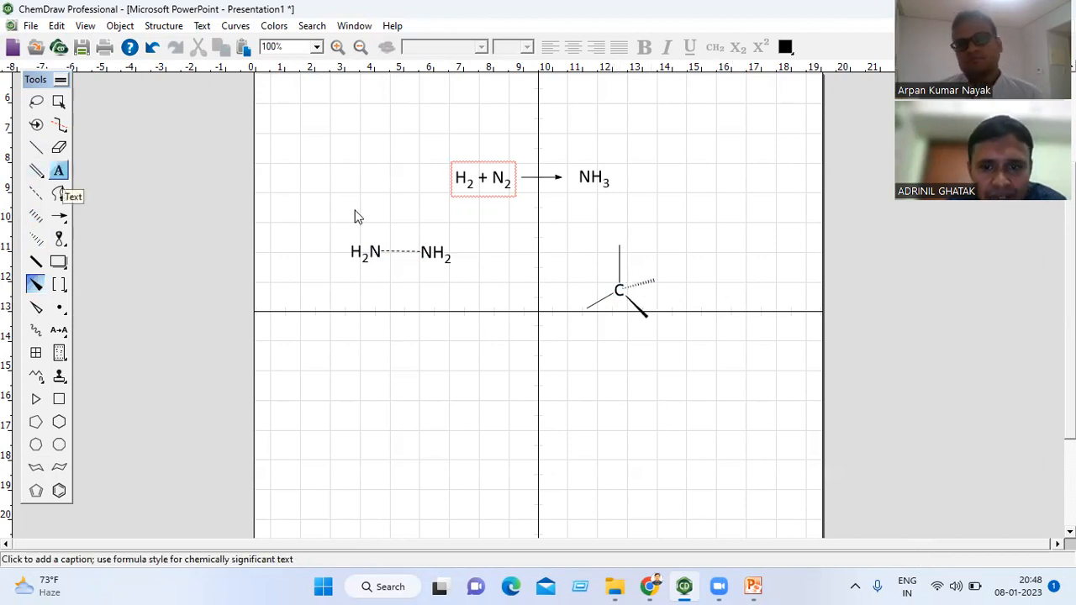
{"action": "left_click", "coordinate": [619, 244]}
{"action": "type", "text": "H"}
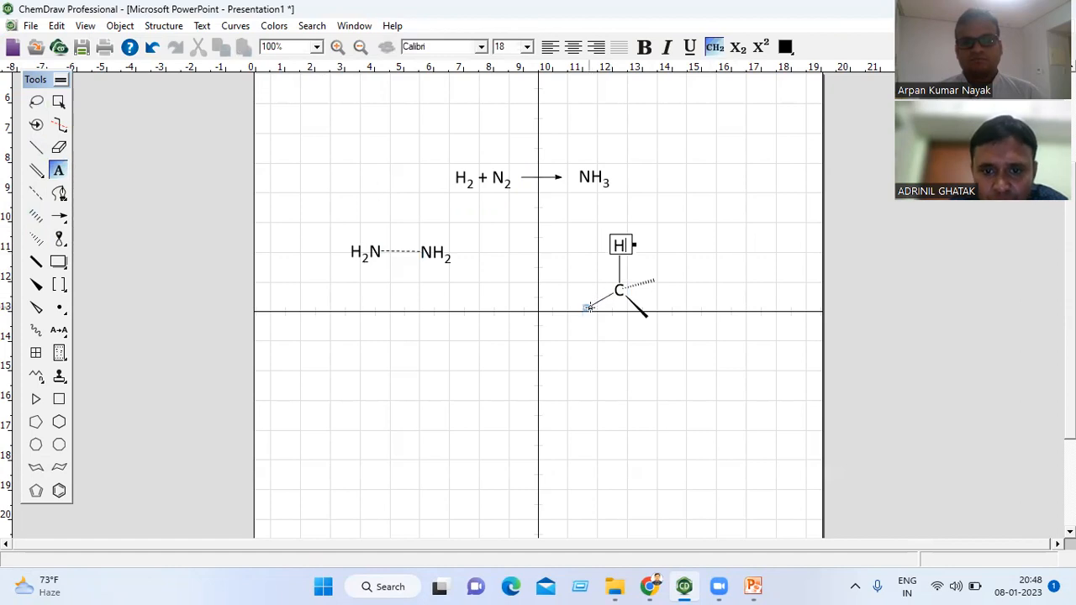
{"action": "left_click", "coordinate": [586, 308]}
{"action": "left_click", "coordinate": [586, 307]}
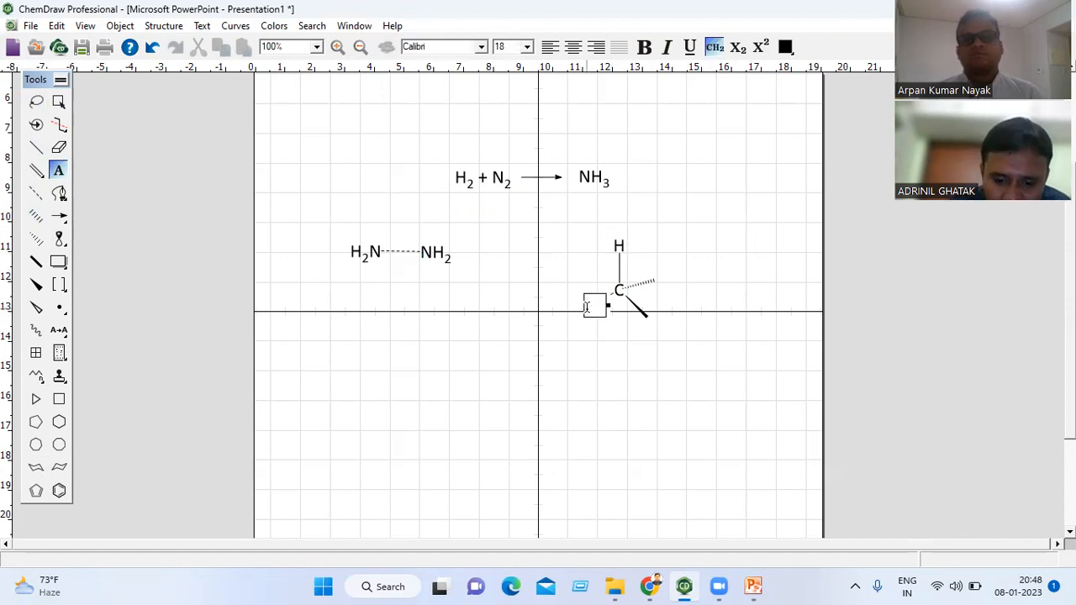
{"action": "type", "text": "H"}
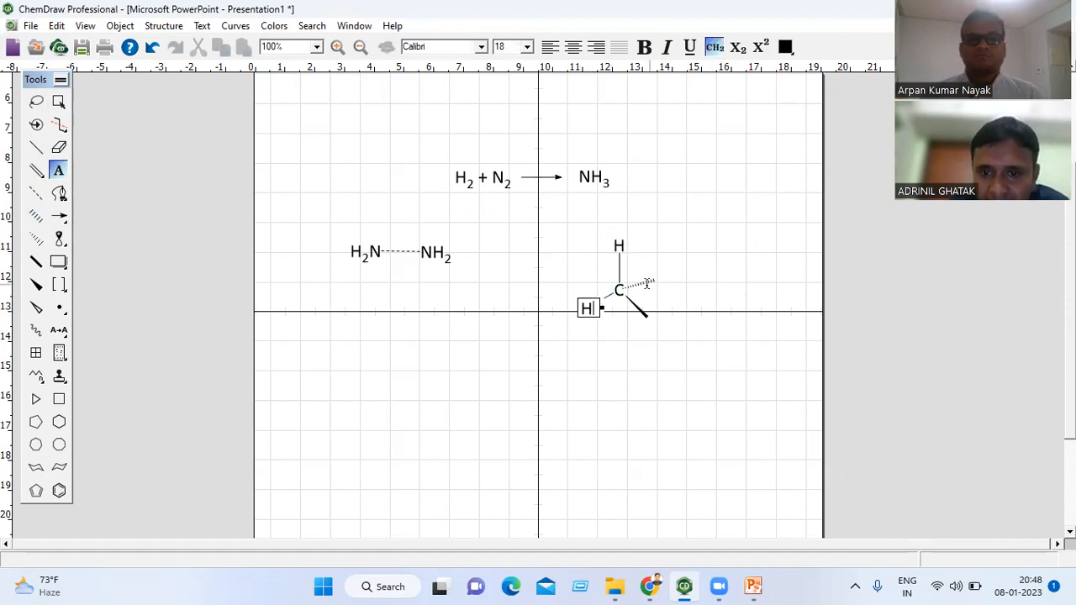
{"action": "left_click", "coordinate": [653, 281]}
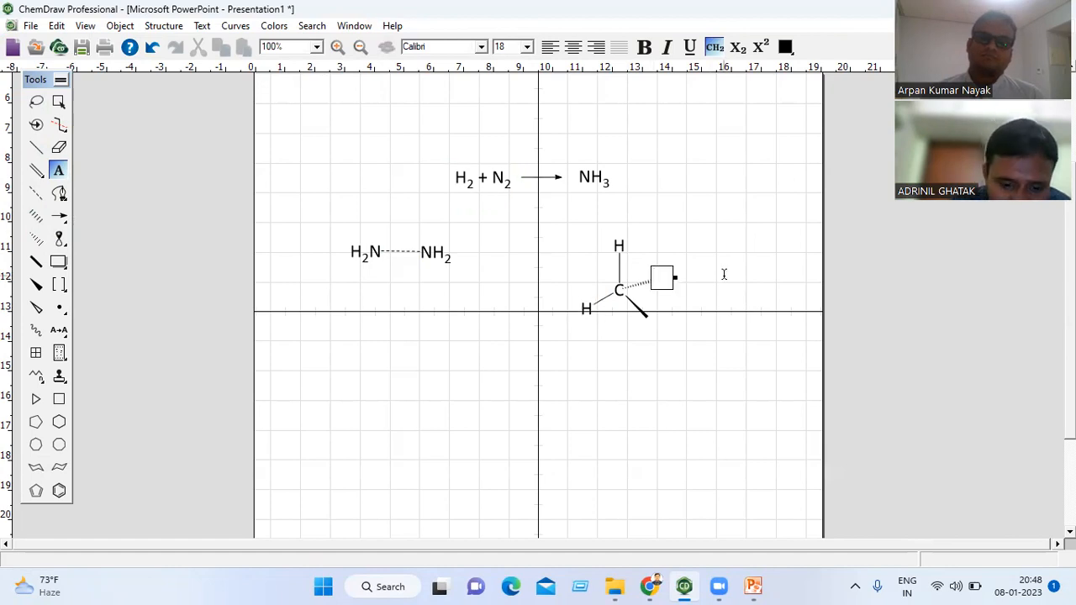
{"action": "type", "text": "H"}
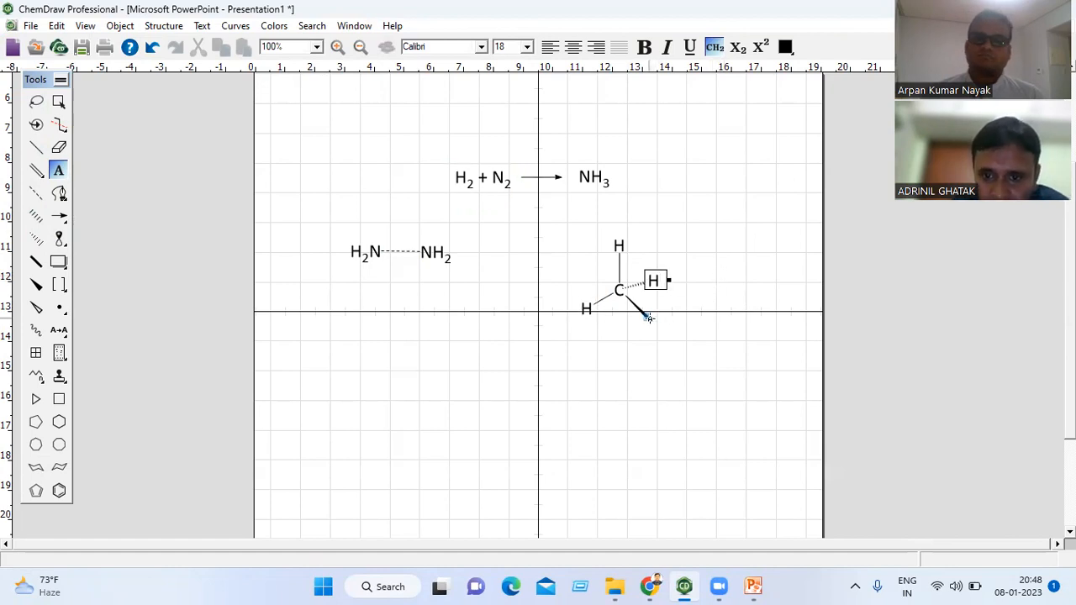
{"action": "type", "text": "H"}
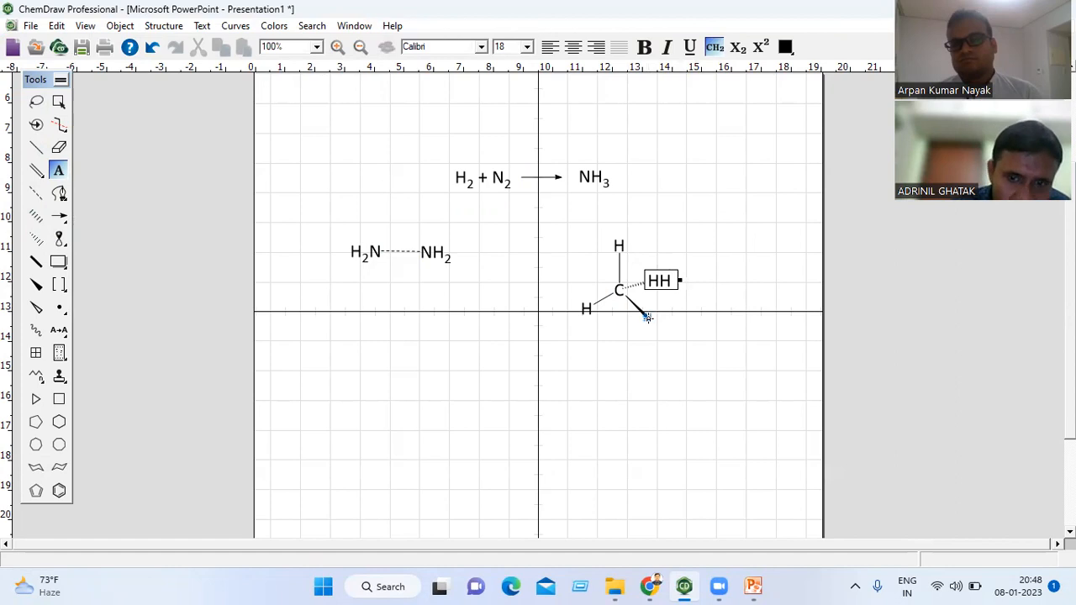
{"action": "key", "text": "BackSpace"}
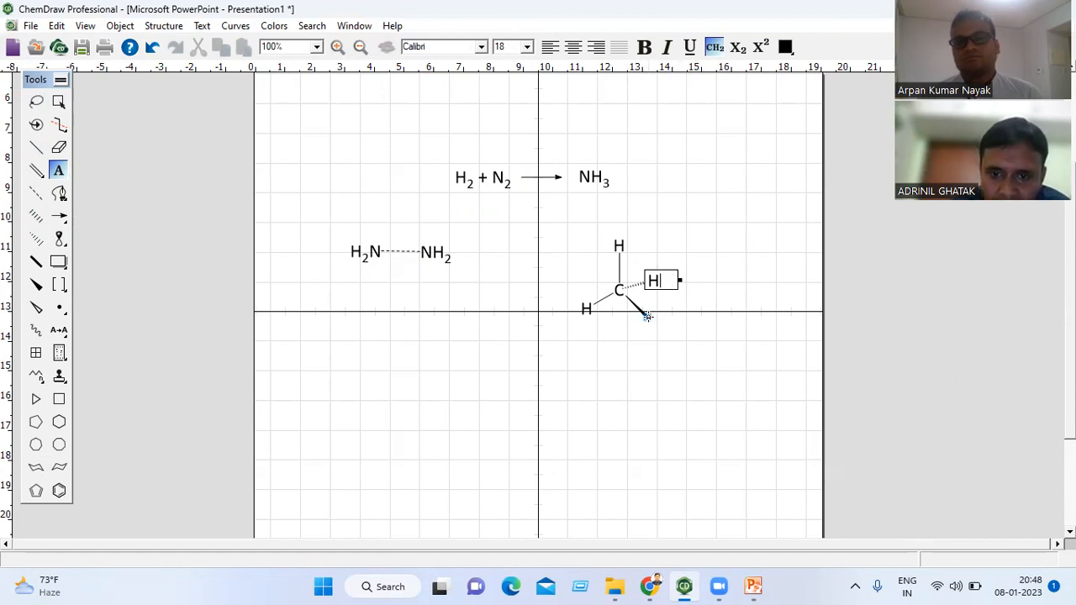
{"action": "left_click", "coordinate": [646, 316]}
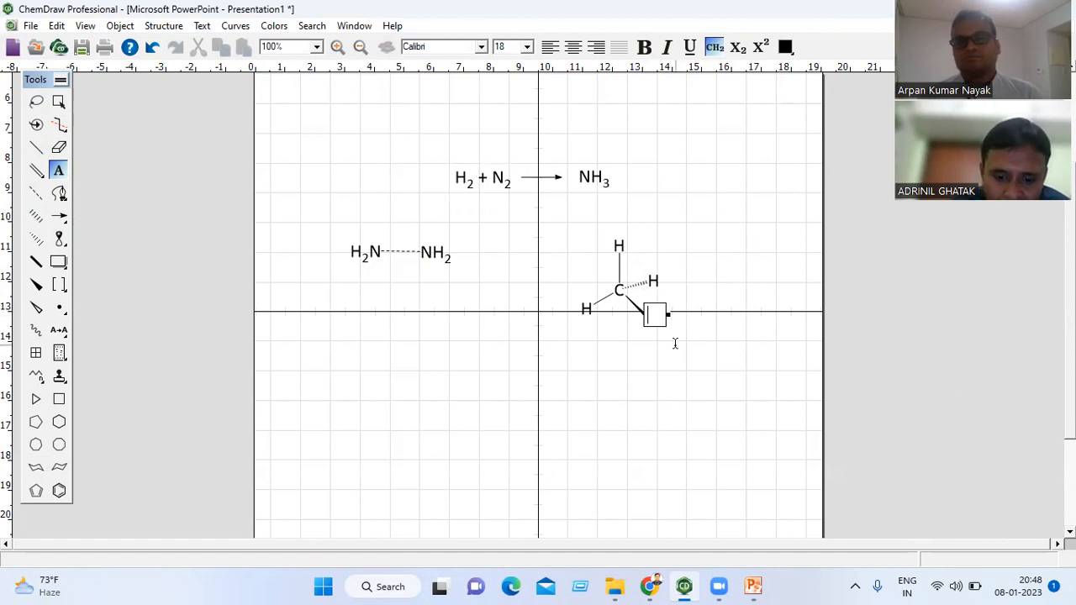
{"action": "type", "text": "H"}
{"action": "left_click", "coordinate": [662, 361]}
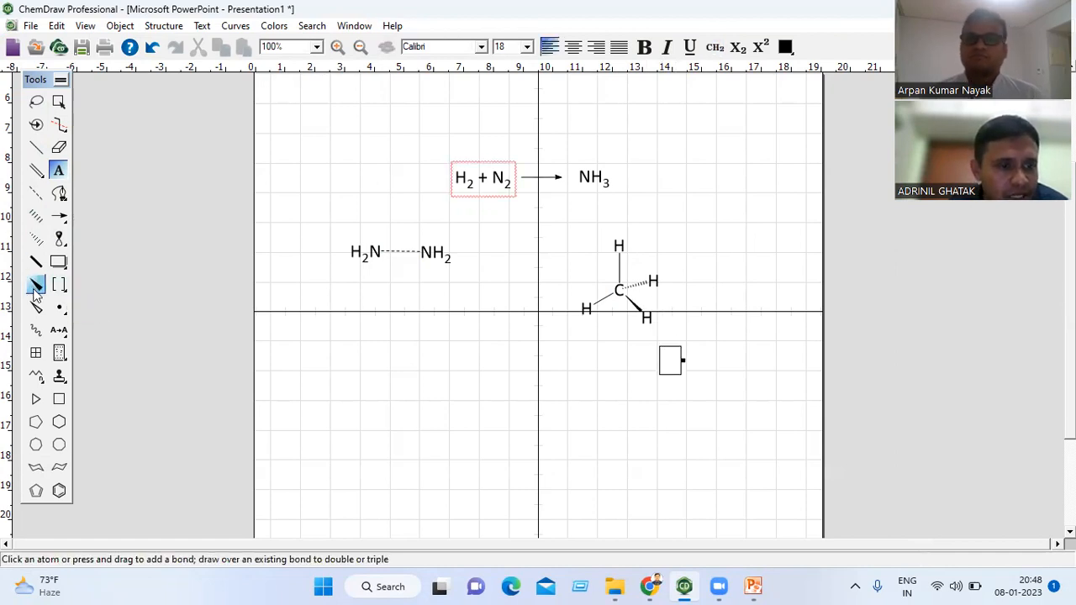
Step: Browse the available orbital shapes and choose the four-lobed orbital
{"action": "left_click", "coordinate": [67, 248]}
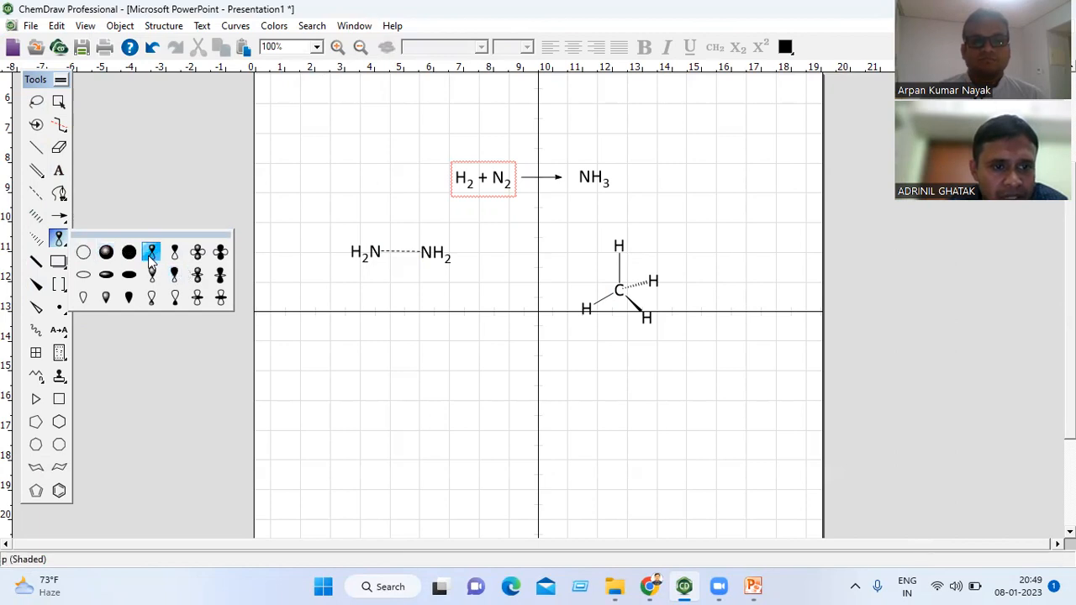
{"action": "left_click", "coordinate": [197, 260]}
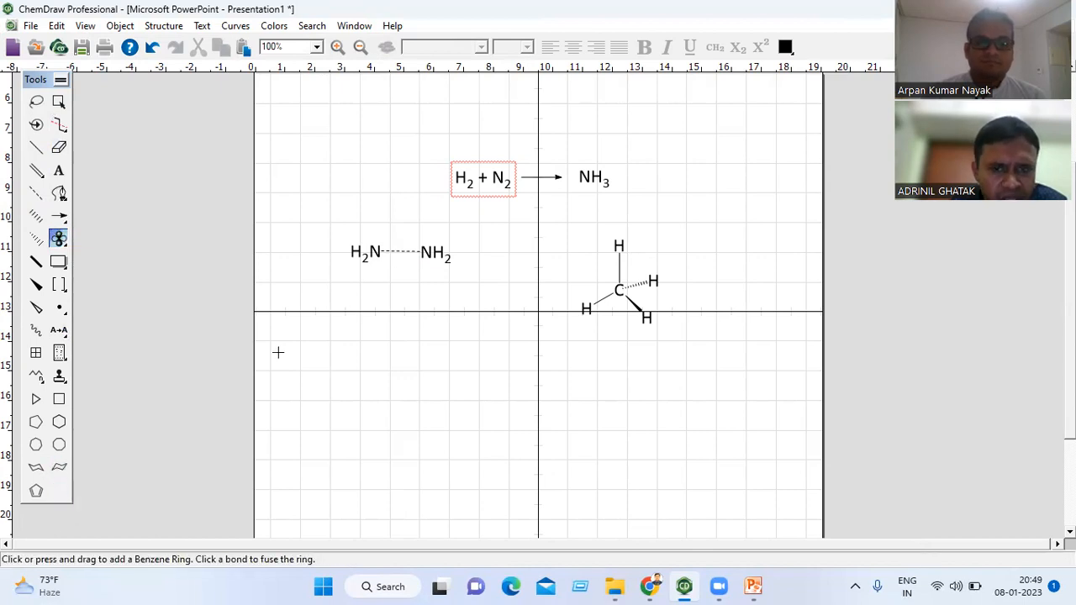
Step: Select the equation, the dashed-bond structure and the methane structure together and delete them from the page
{"action": "left_click", "coordinate": [37, 101]}
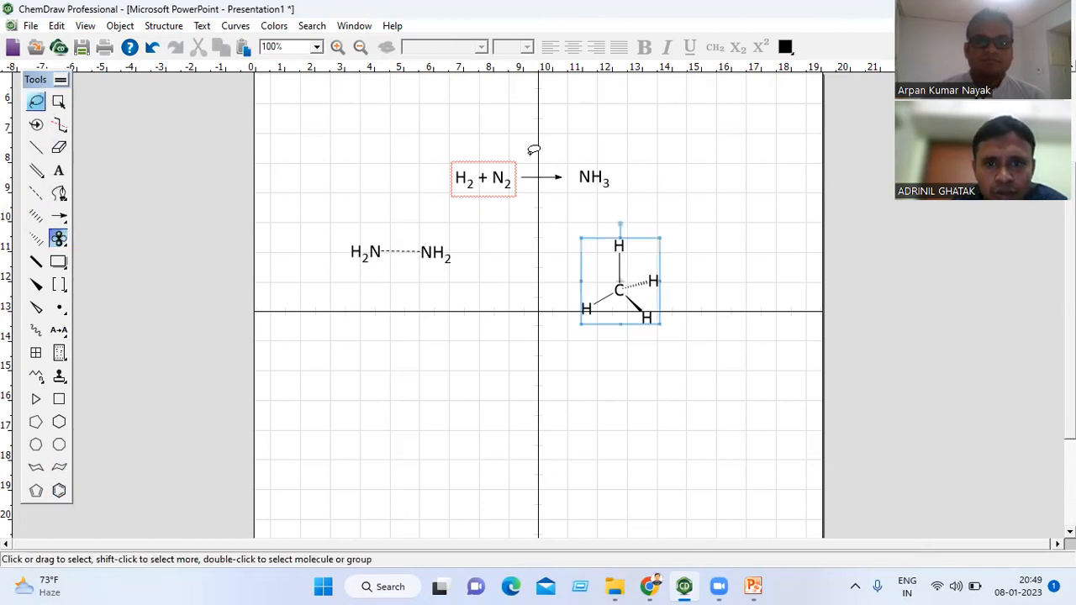
{"action": "left_click", "coordinate": [455, 117]}
{"action": "mouse_move", "coordinate": [455, 118]}
{"action": "left_mouse_down"}
{"action": "mouse_move", "coordinate": [289, 207]}
{"action": "mouse_move", "coordinate": [365, 310]}
{"action": "mouse_move", "coordinate": [547, 375]}
{"action": "mouse_move", "coordinate": [622, 374]}
{"action": "mouse_move", "coordinate": [700, 333]}
{"action": "mouse_move", "coordinate": [706, 291]}
{"action": "left_mouse_up"}
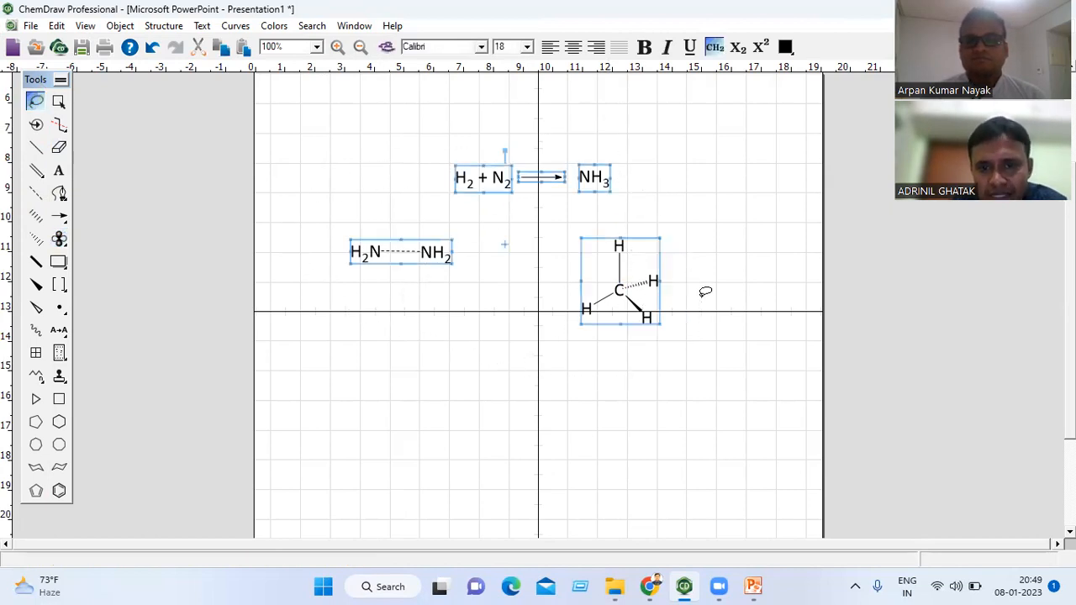
{"action": "key", "text": "Delete"}
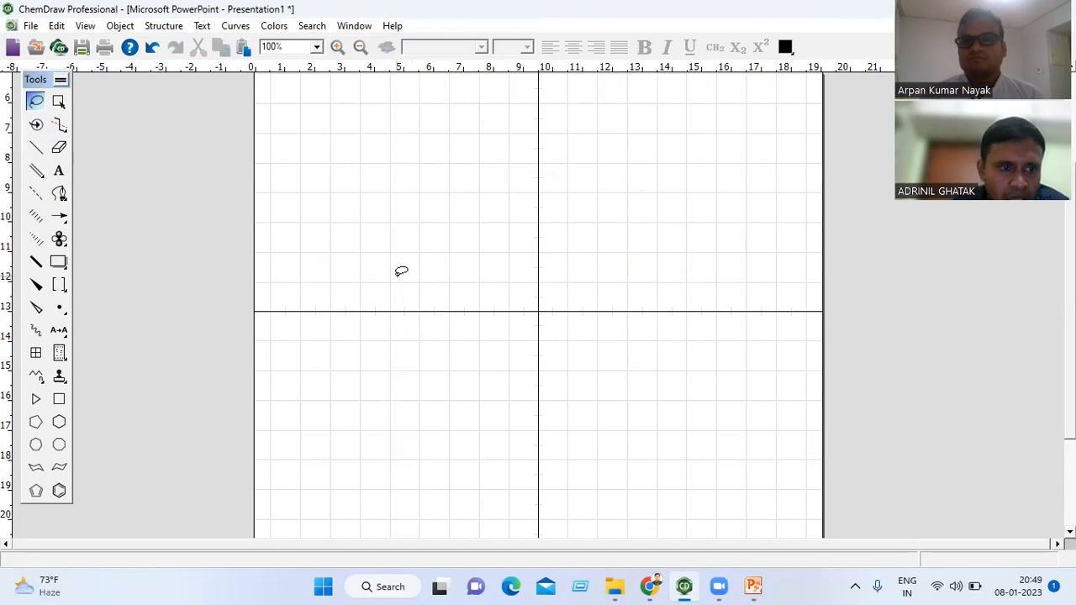
Step: Add a CH4 caption in the upper part of the empty page and format its 4 as a subscript
{"action": "left_click", "coordinate": [59, 170]}
{"action": "left_click", "coordinate": [449, 216]}
{"action": "type", "text": "C"}
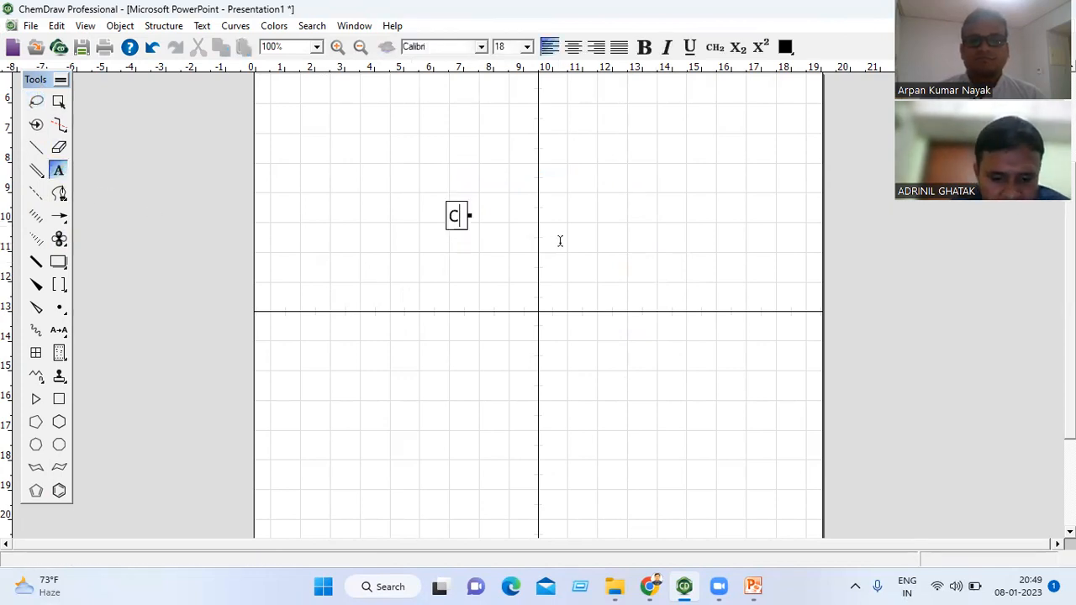
{"action": "type", "text": "H4"}
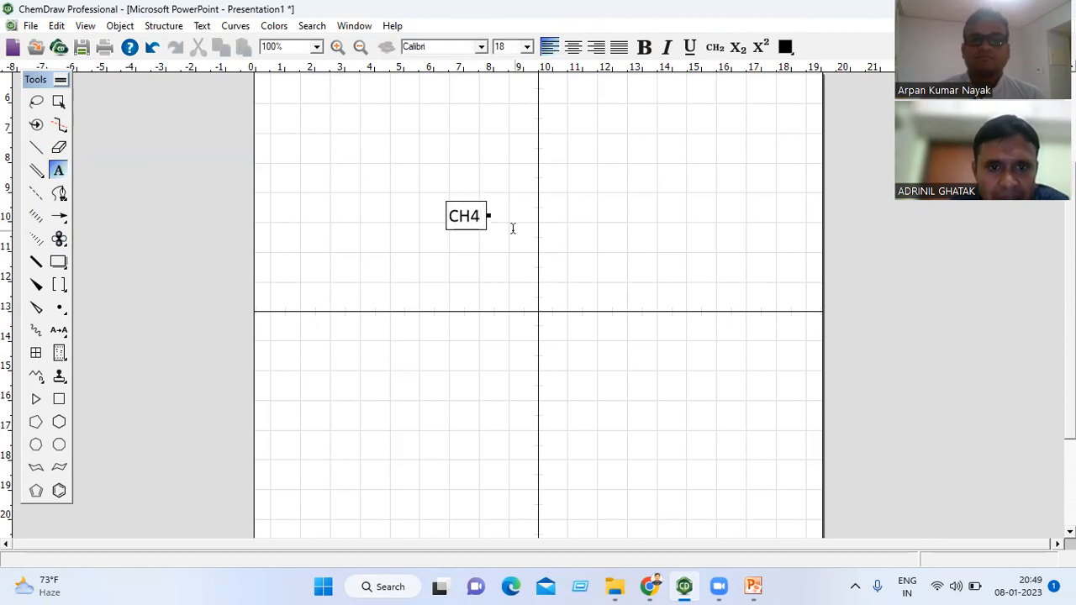
{"action": "left_click_drag", "start_coordinate": [480, 216], "coordinate": [470, 216]}
{"action": "left_click", "coordinate": [737, 47]}
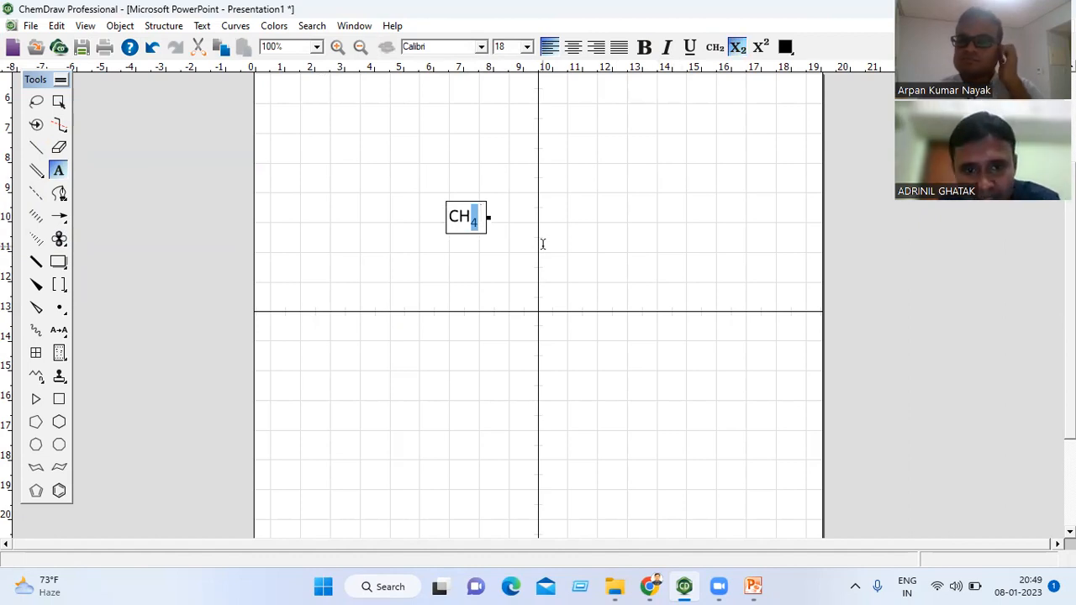
Step: Select the CH4 caption, view and rotate its model in the Chem3D HotLink window, and close that window
{"action": "left_click", "coordinate": [36, 104]}
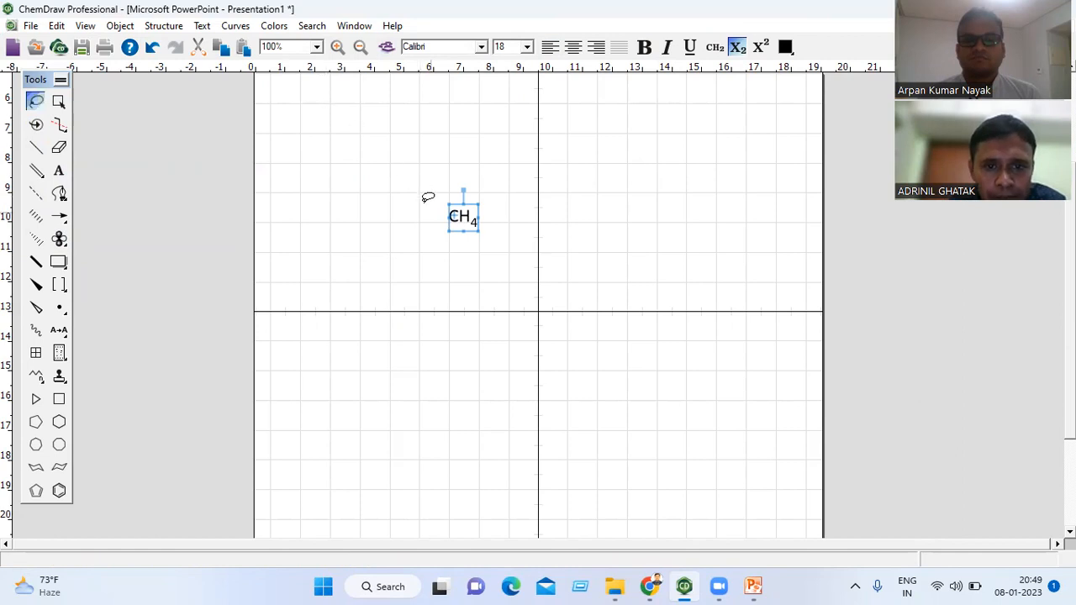
{"action": "left_click", "coordinate": [85, 26]}
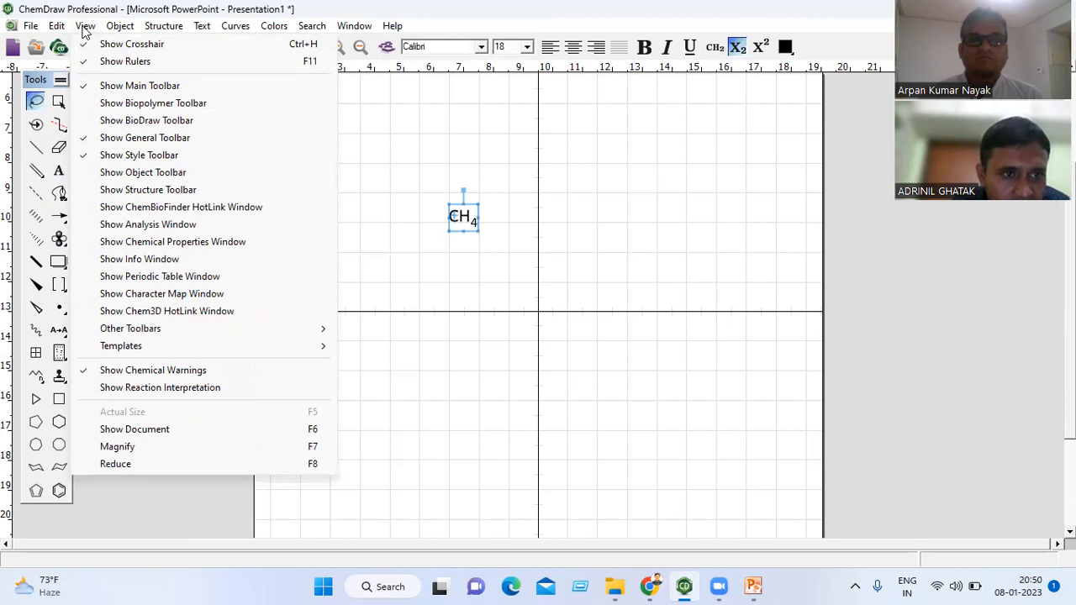
{"action": "left_click", "coordinate": [136, 311]}
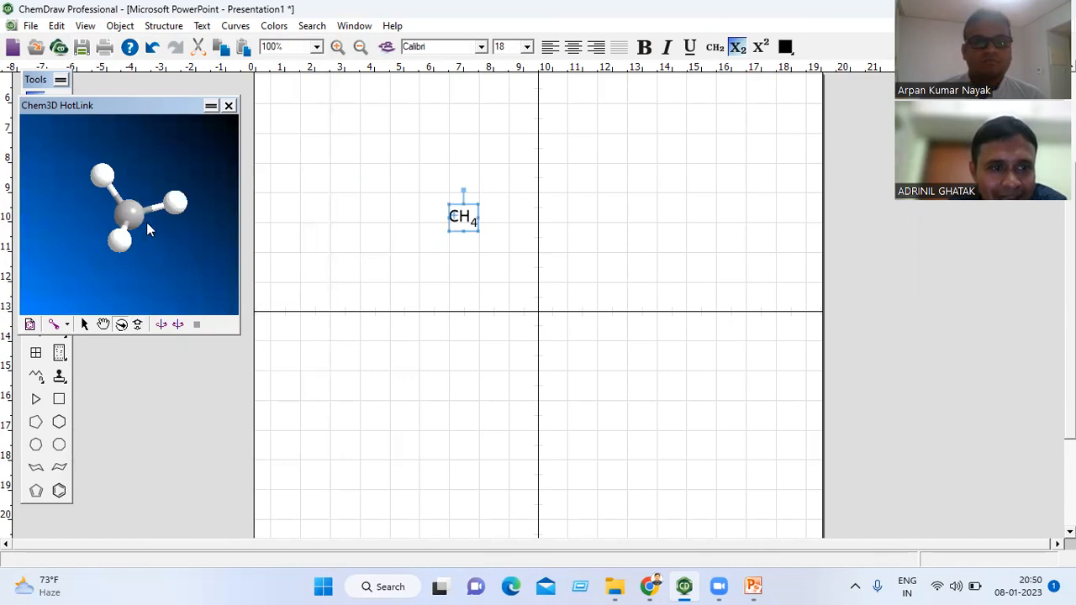
{"action": "left_click_drag", "start_coordinate": [118, 237], "coordinate": [120, 210]}
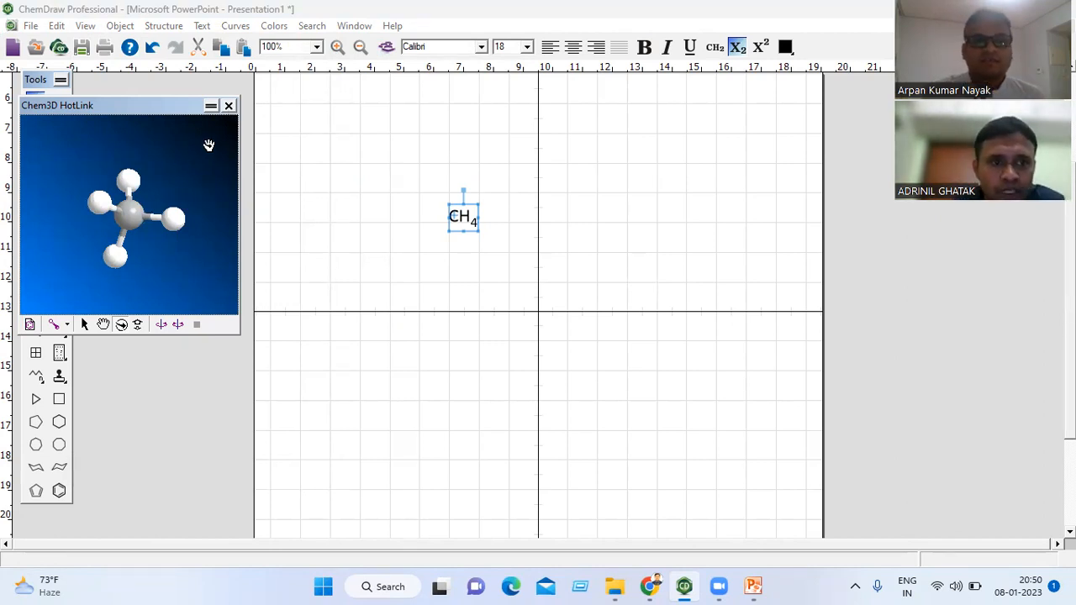
{"action": "mouse_move", "coordinate": [120, 201]}
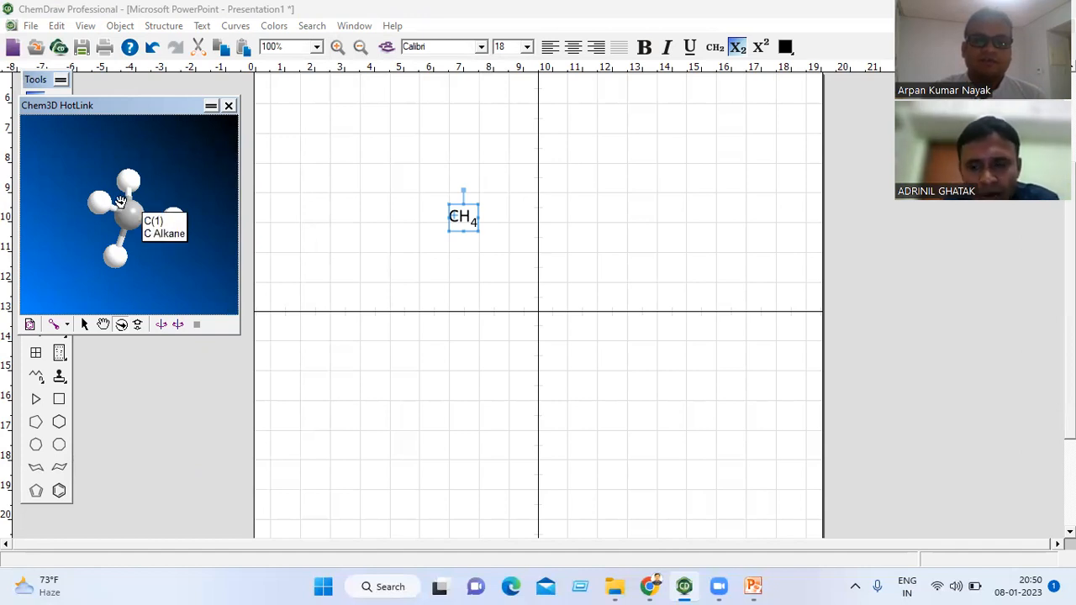
{"action": "left_click", "coordinate": [227, 106]}
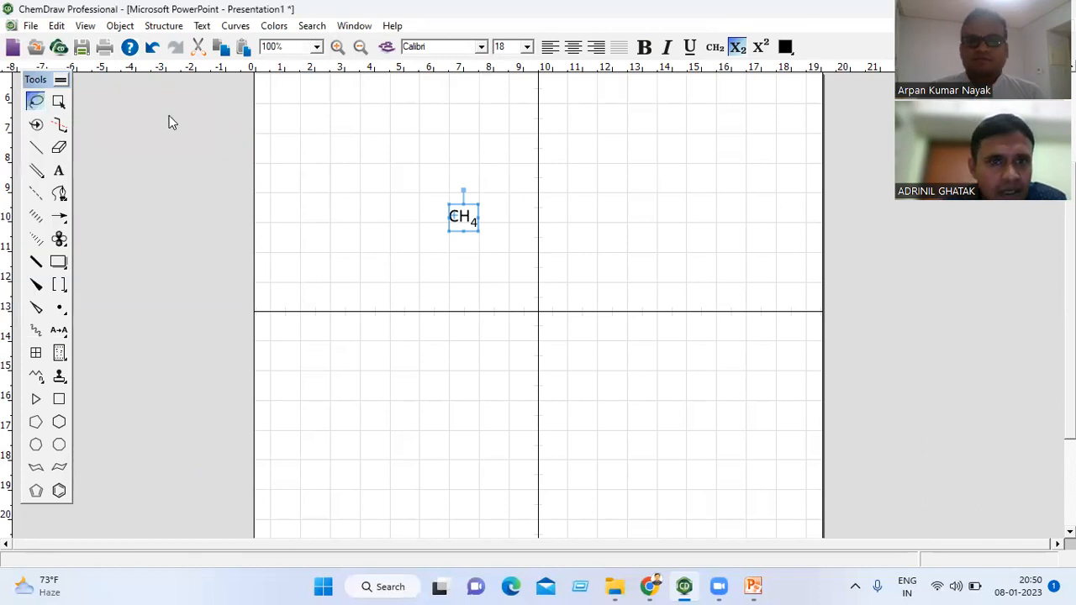